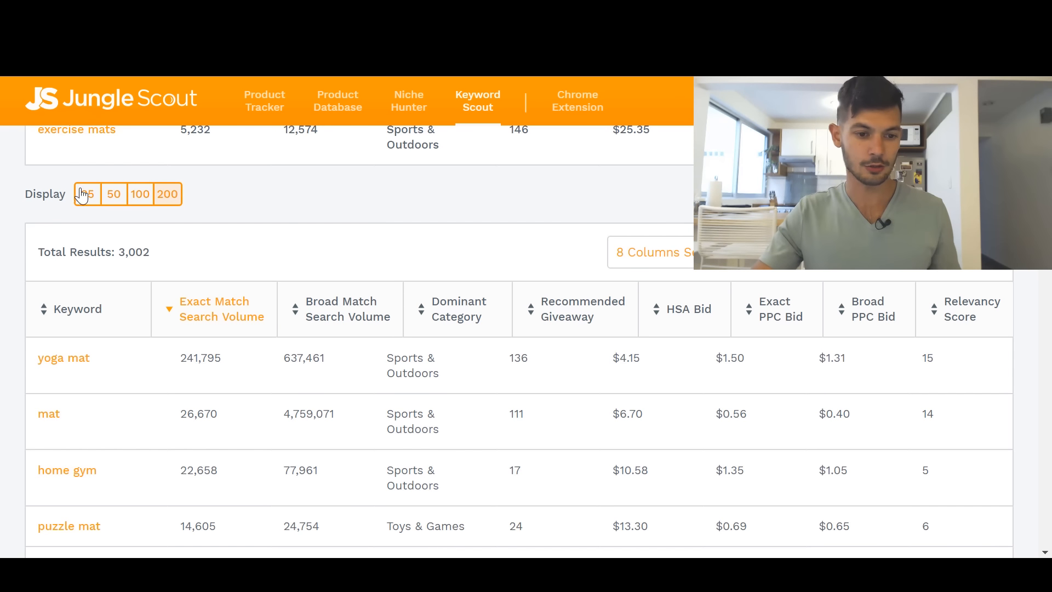
# Step: Display 200 keyword results per page and check the total results for the exercise mats search
pyautogui.click(167, 194)
pyautogui.scroll(-2, 333, 239)
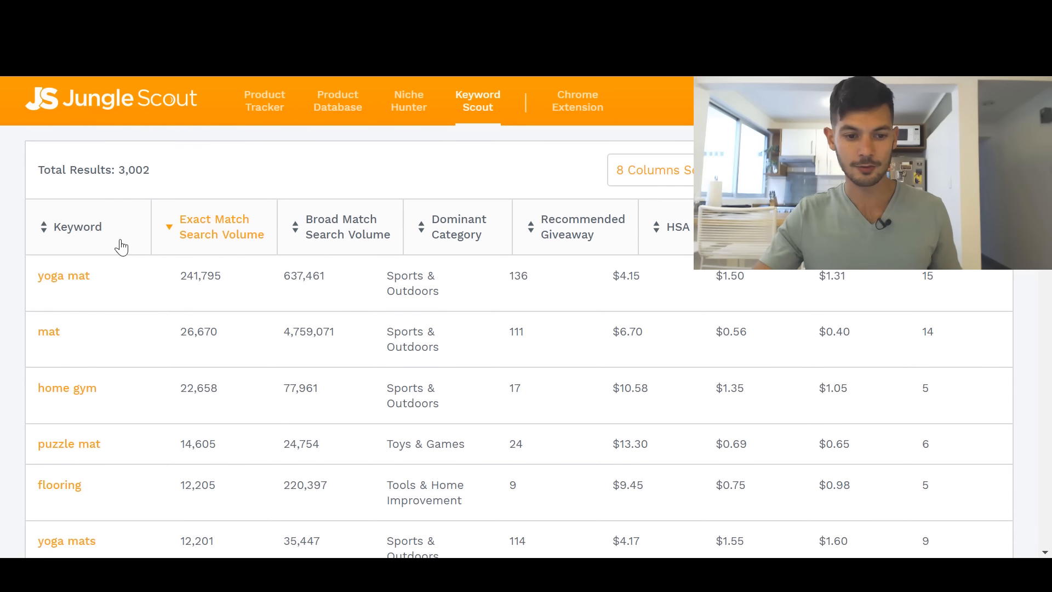
pyautogui.scroll(2, 173, 270)
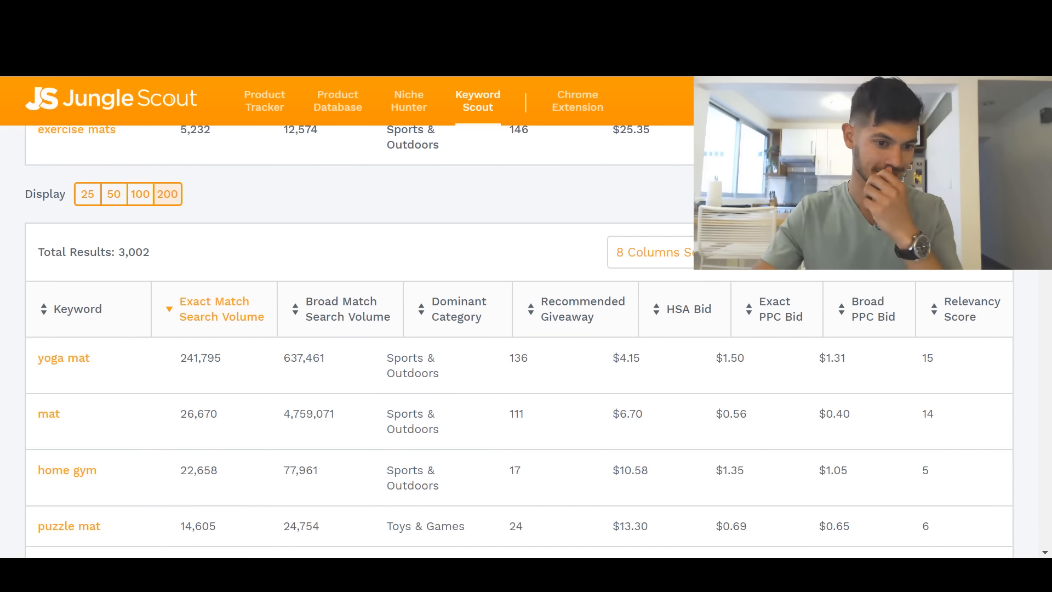
pyautogui.moveTo(155, 261); pyautogui.dragTo(122, 254)
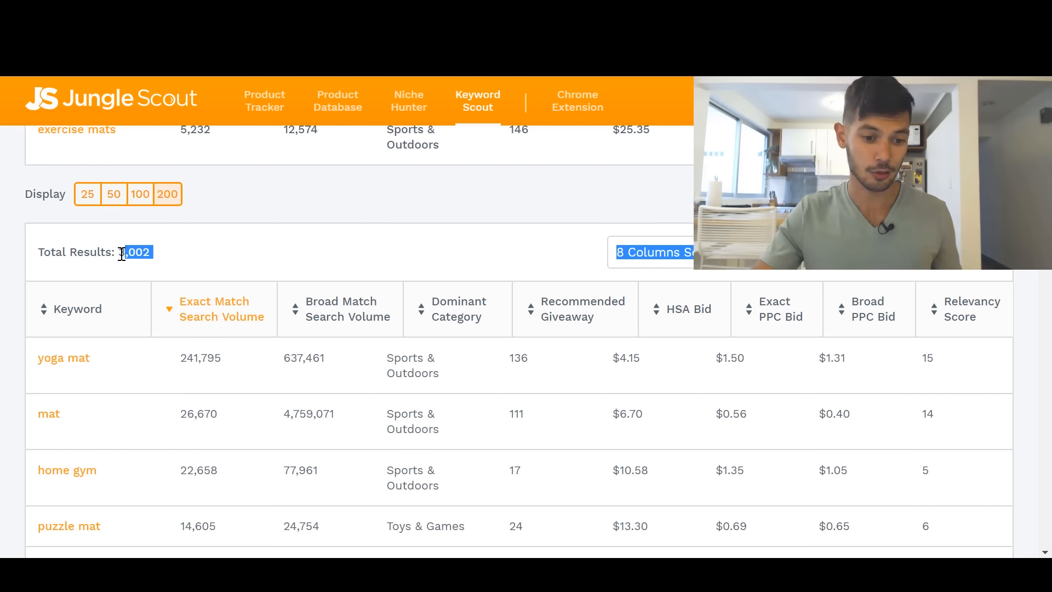
pyautogui.click(322, 245)
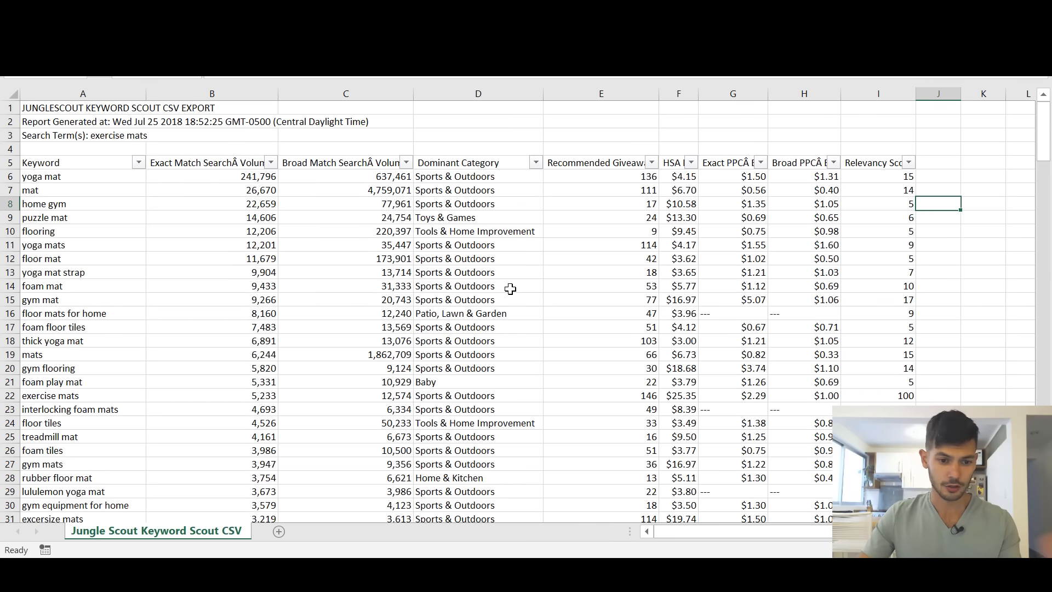
# Step: Switch to the exported keyword spreadsheet and review its keyword list from the first to the last row
pyautogui.scroll(-2, 416, 265)
pyautogui.scroll(2, 415, 265)
pyautogui.moveTo(1045, 118); pyautogui.dragTo(1045, 455)
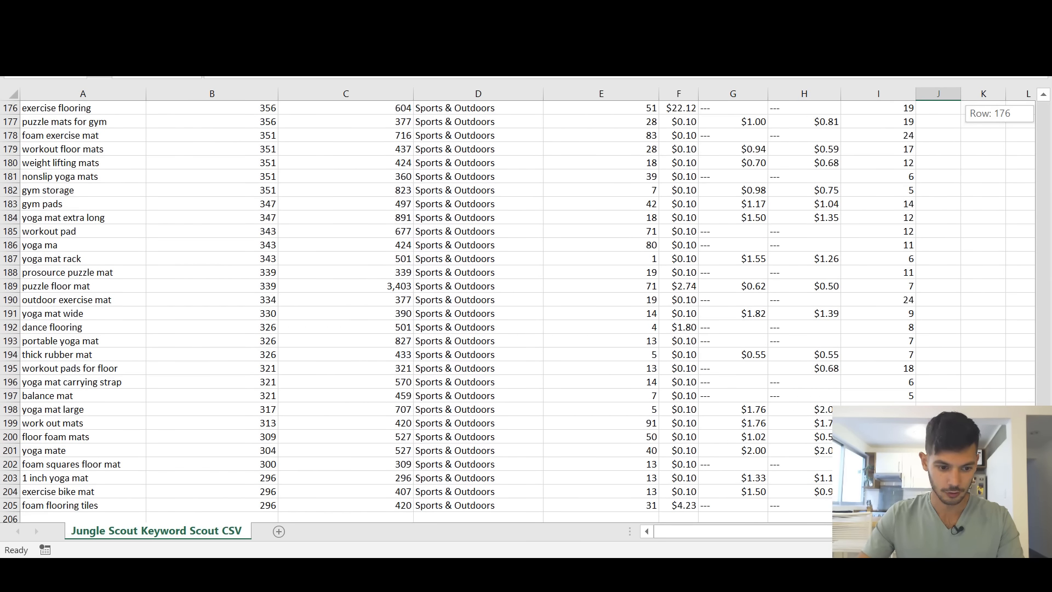
pyautogui.scroll(4, 216, 298)
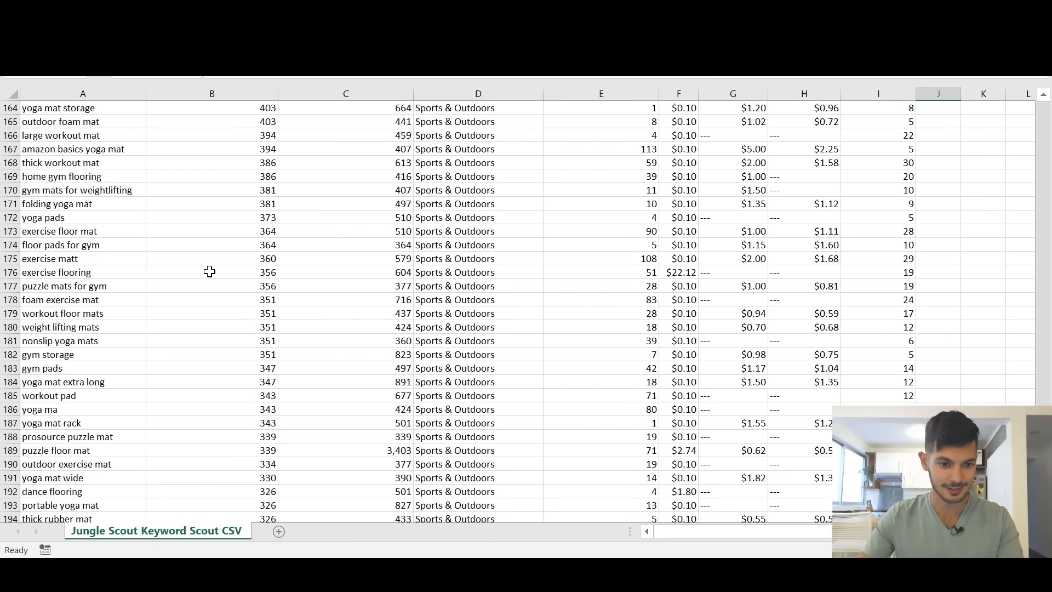
pyautogui.scroll(18, 210, 272)
pyautogui.scroll(20, 209, 272)
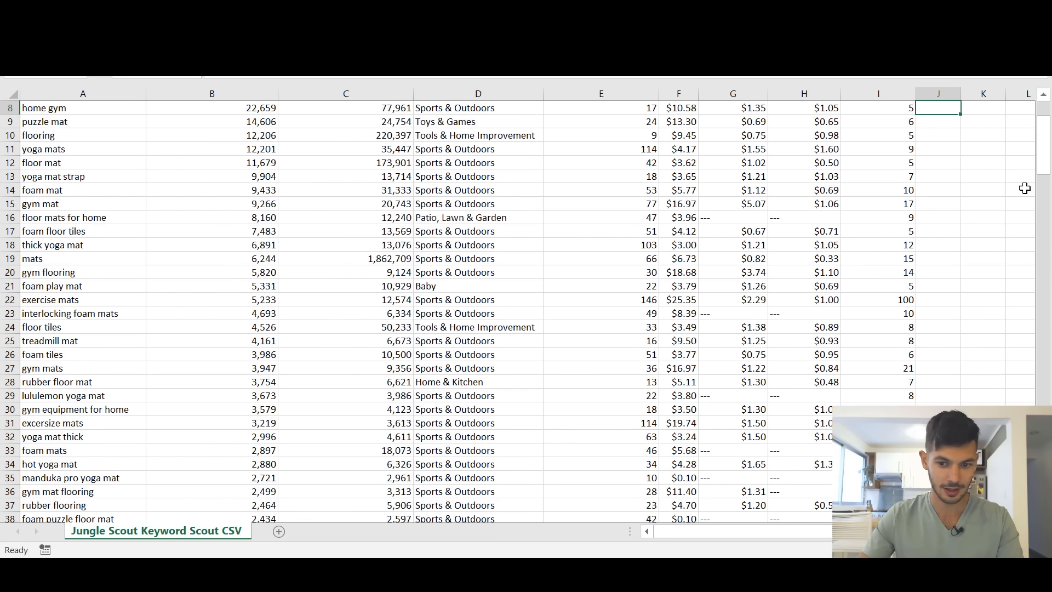
pyautogui.moveTo(1047, 154); pyautogui.dragTo(1048, 298)
pyautogui.scroll(-6, 972, 261)
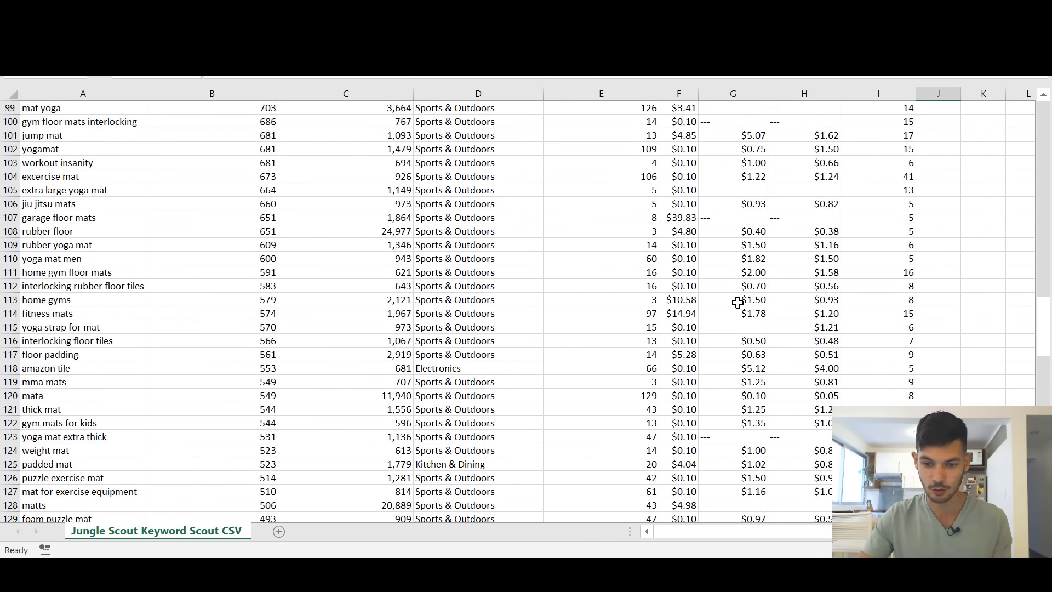
pyautogui.scroll(20, 731, 274)
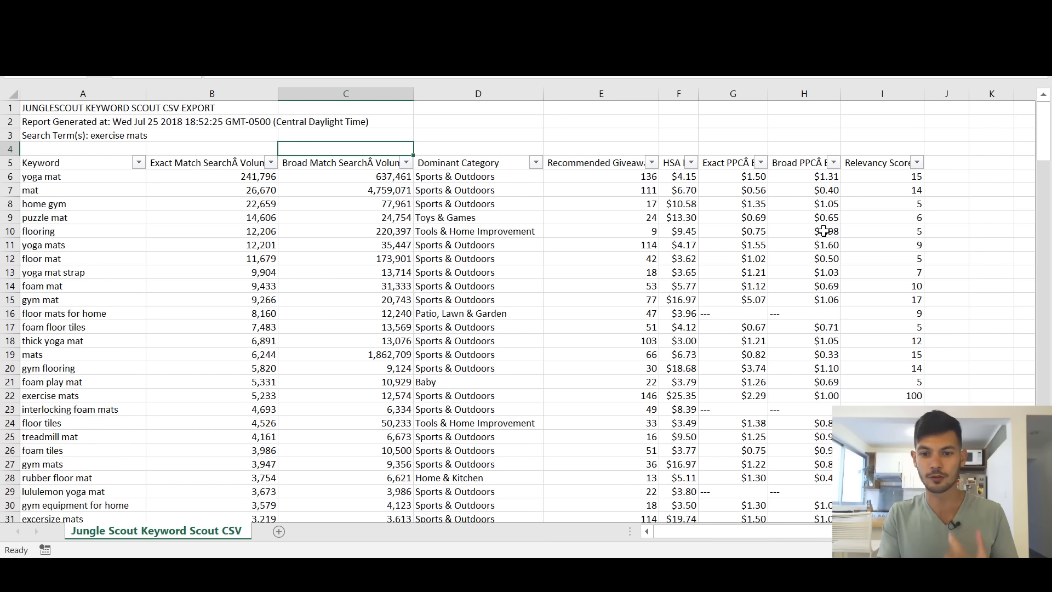
pyautogui.click(894, 166)
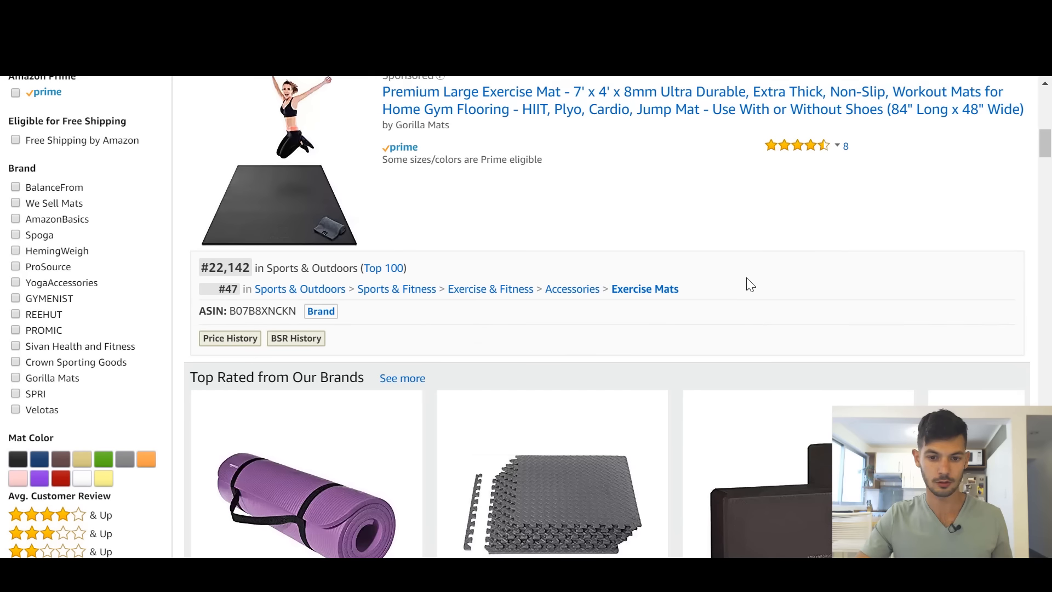
# Step: Switch to the Amazon exercise mat results and examine the sponsored listings and the title of the best-selling BalanceFrom yoga mat
pyautogui.scroll(2, 1043, 142)
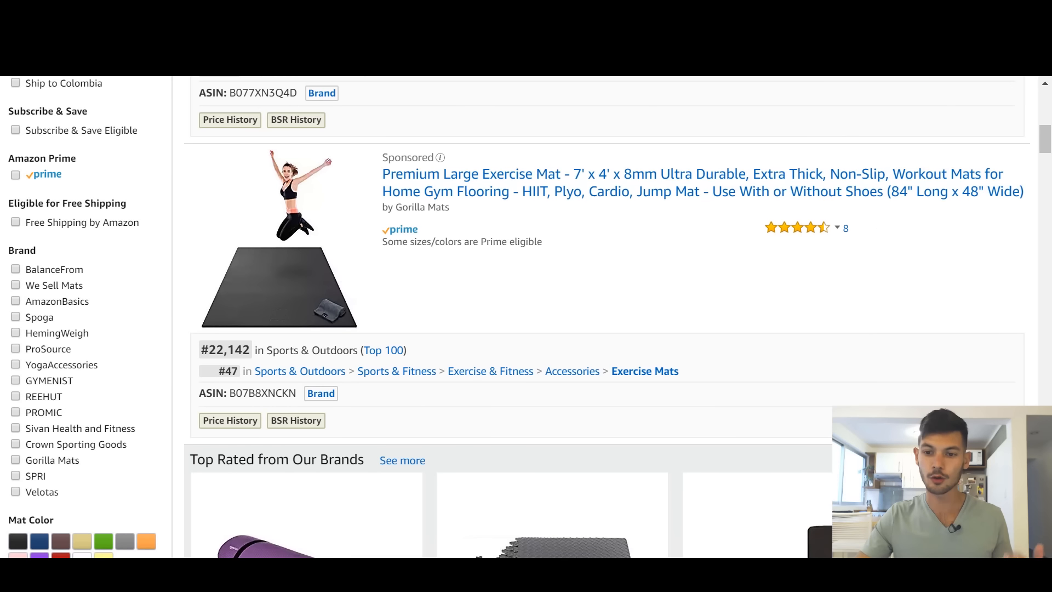
pyautogui.moveTo(1043, 142); pyautogui.dragTo(1043, 126)
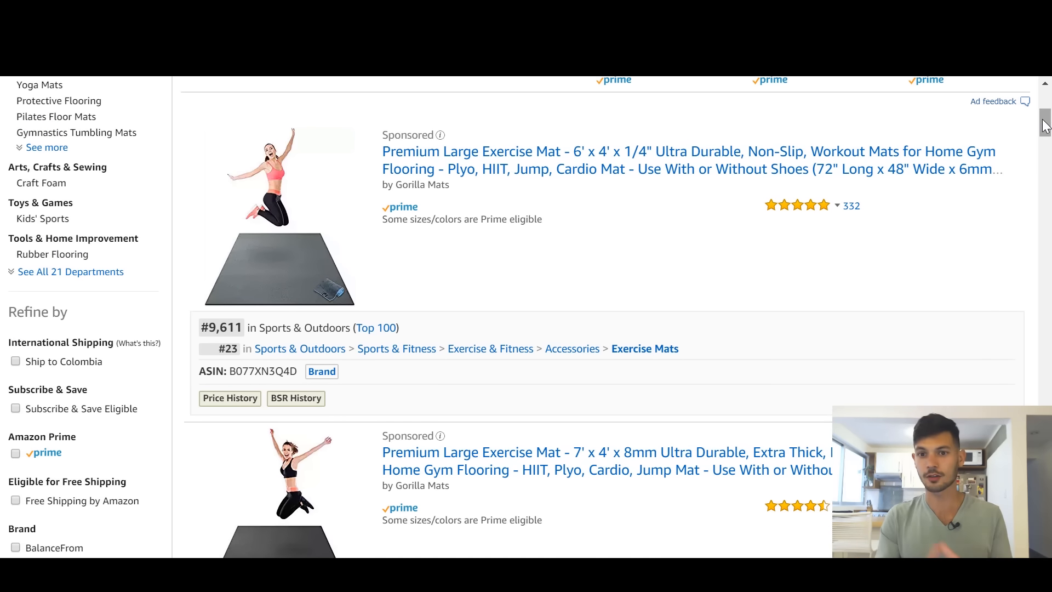
pyautogui.moveTo(1045, 125); pyautogui.dragTo(1047, 186)
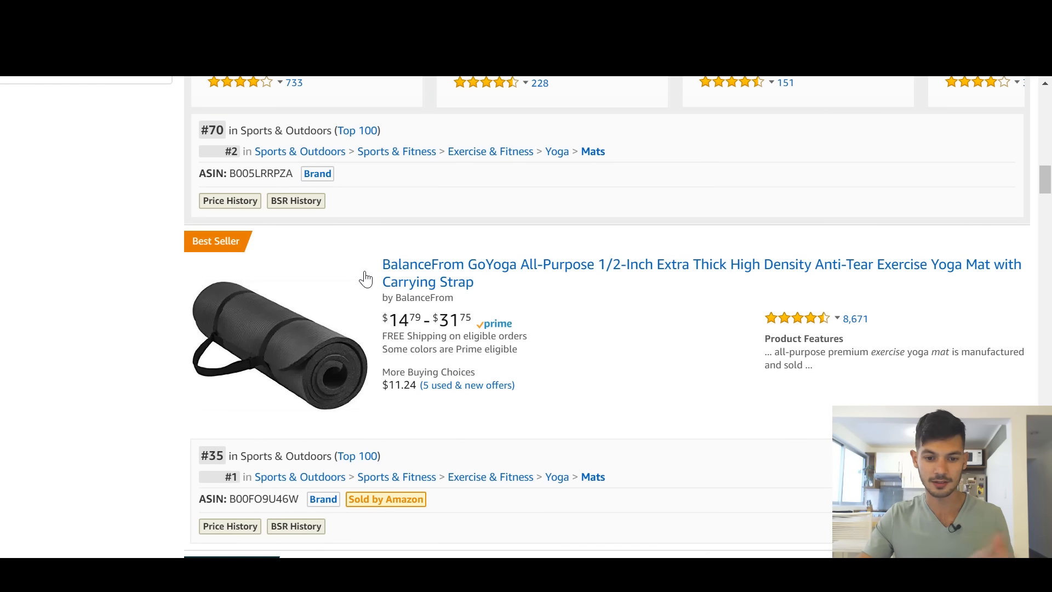
pyautogui.moveTo(307, 281)
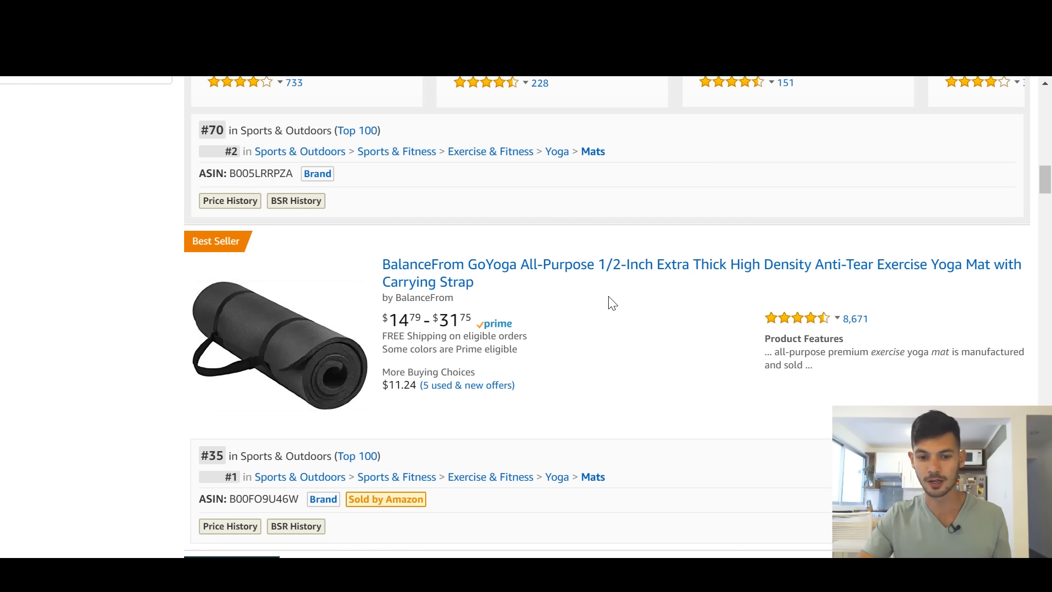
pyautogui.moveTo(651, 272)
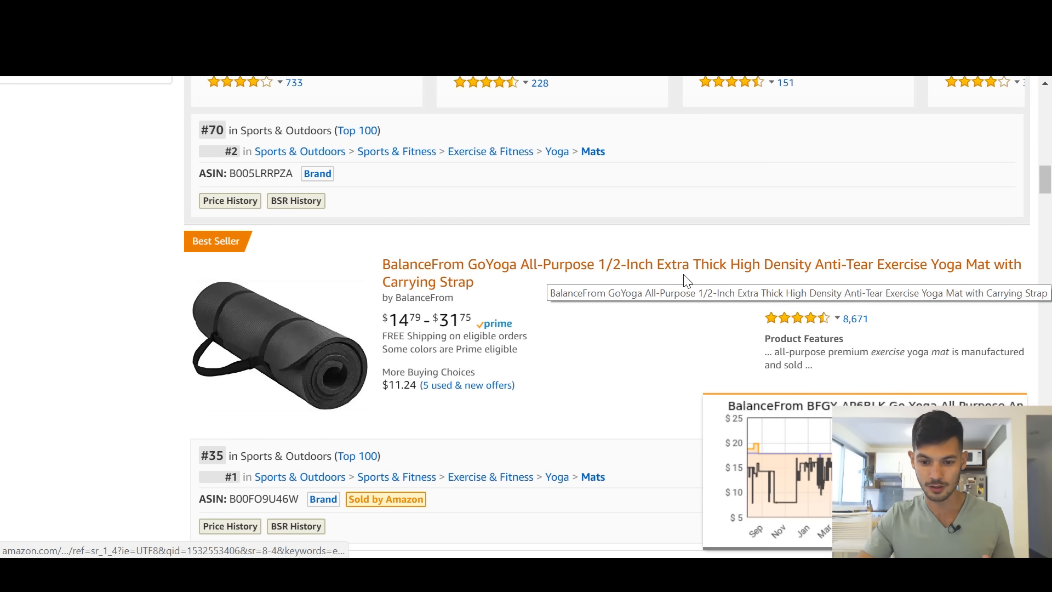
pyautogui.click(928, 271)
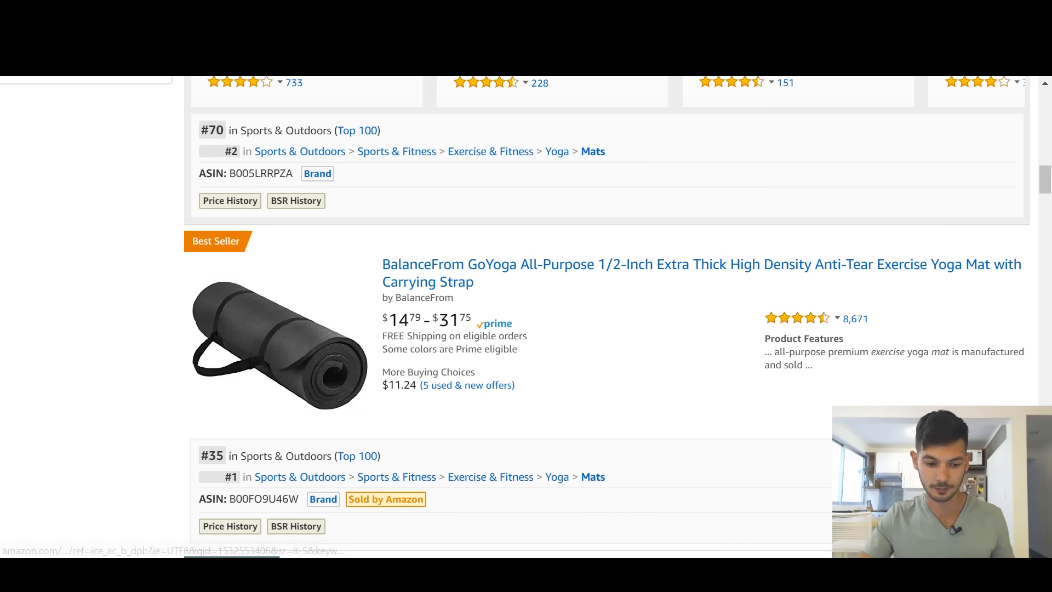
# Step: Return to the keyword spreadsheet and examine the yoga mat and home gym rows with their relevancy scores
pyautogui.click(280, 575)
pyautogui.click(8, 176)
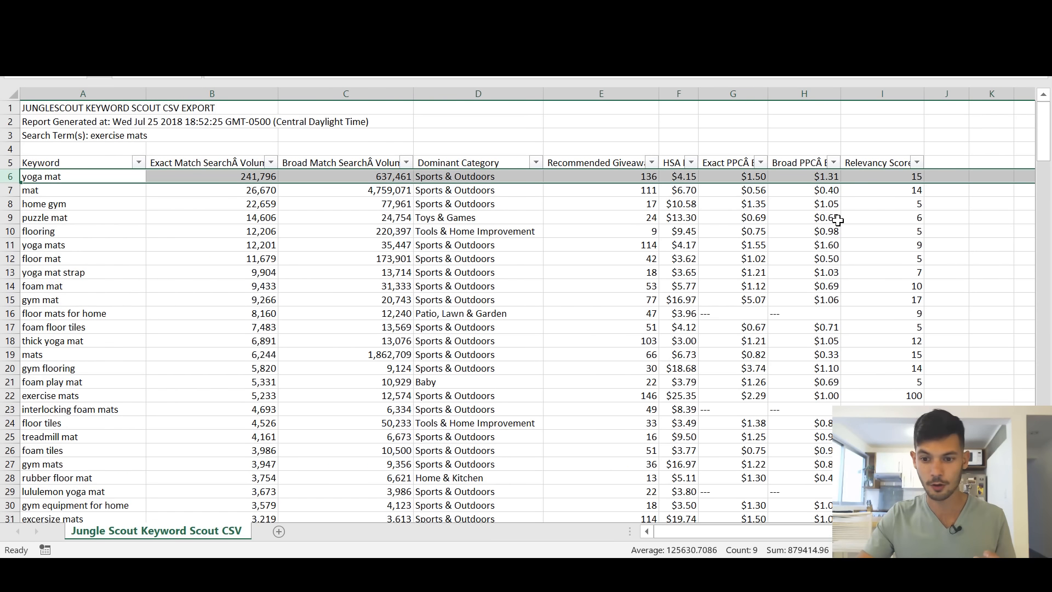
pyautogui.moveTo(908, 209); pyautogui.dragTo(881, 273)
pyautogui.click(6, 204)
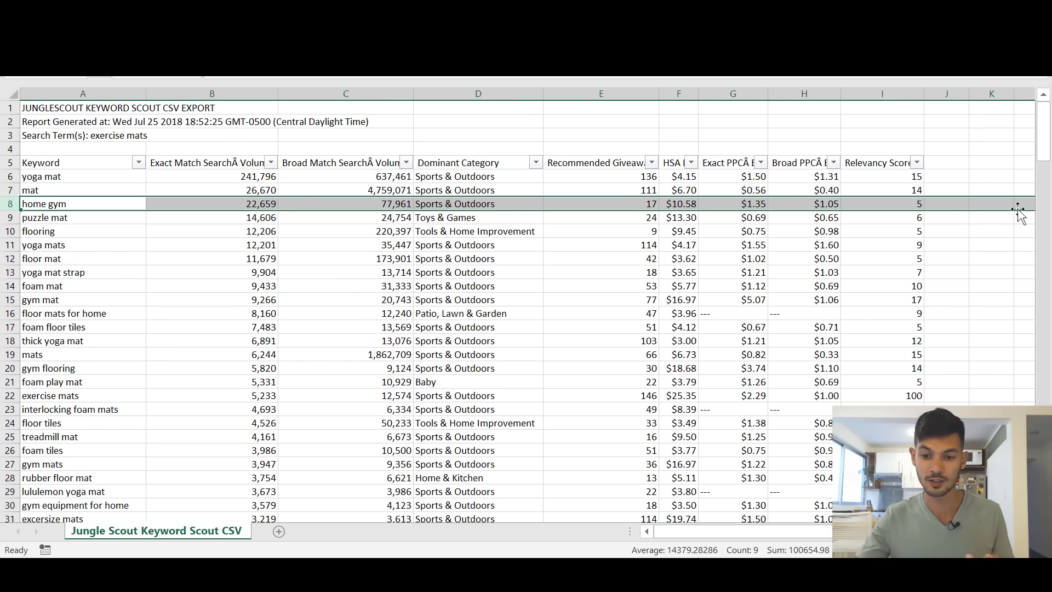
pyautogui.click(939, 200)
pyautogui.press('Left')
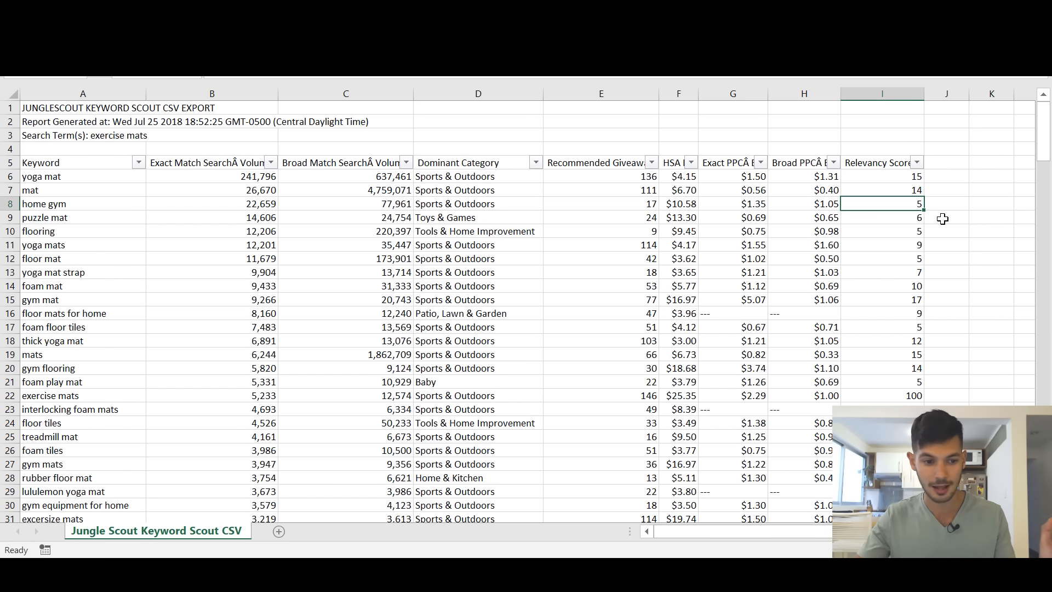
# Step: Compare the low-relevancy keyword rows from home gym to yoga mat strap, highlighting puzzle mat and flooring
pyautogui.click(5, 219)
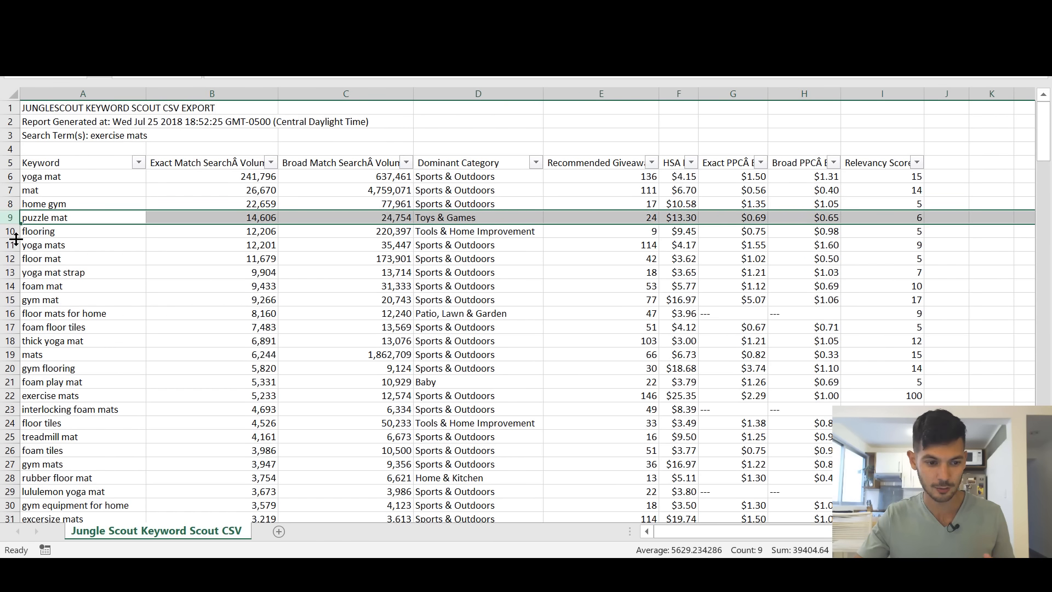
pyautogui.click(7, 232)
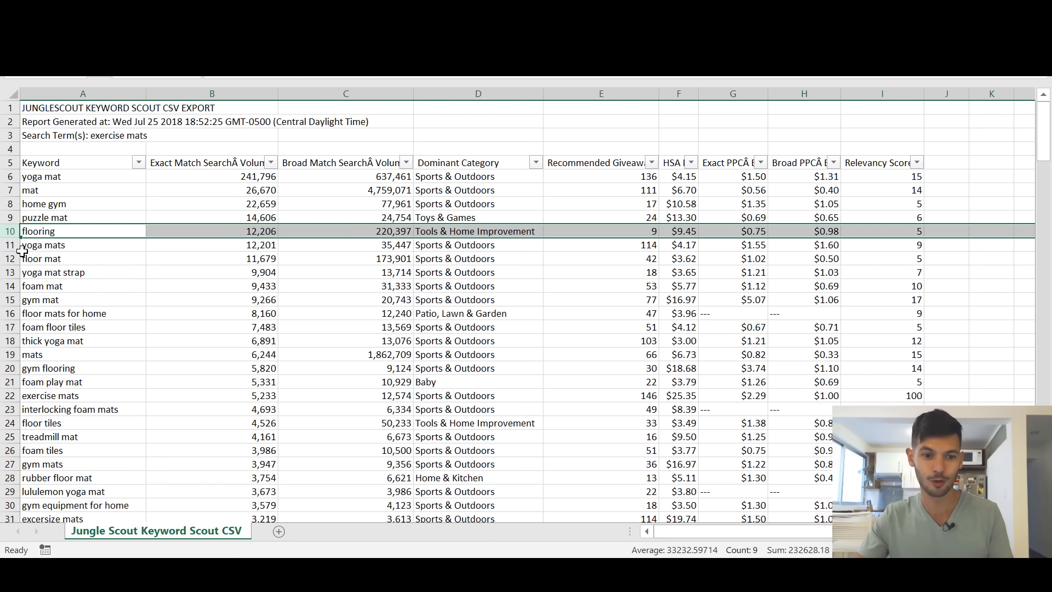
pyautogui.moveTo(10, 204); pyautogui.dragTo(12, 233)
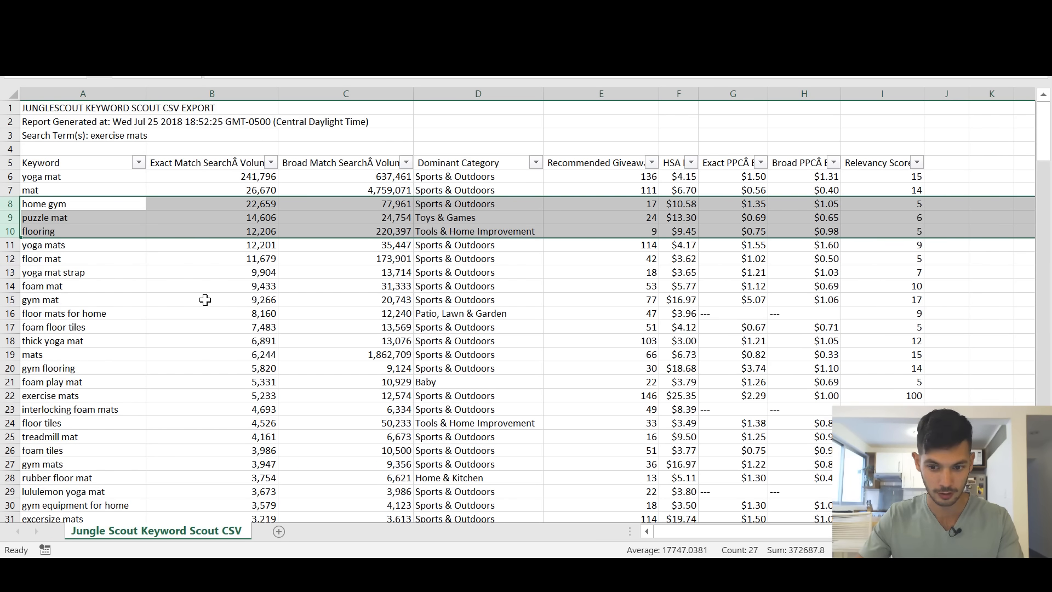
pyautogui.click(8, 272)
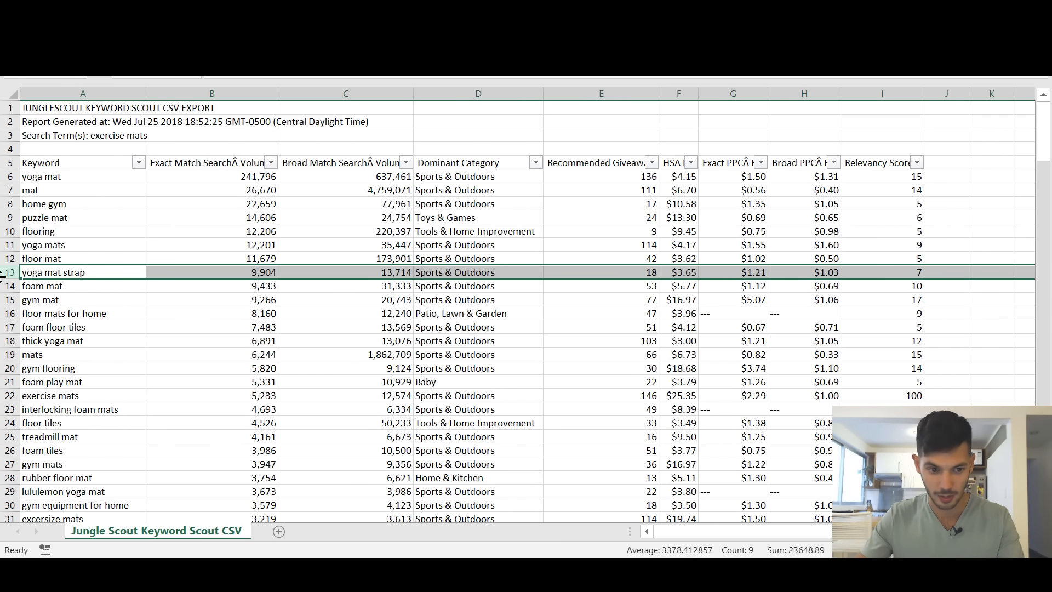
pyautogui.click(10, 217)
pyautogui.moveTo(17, 245); pyautogui.dragTo(11, 274)
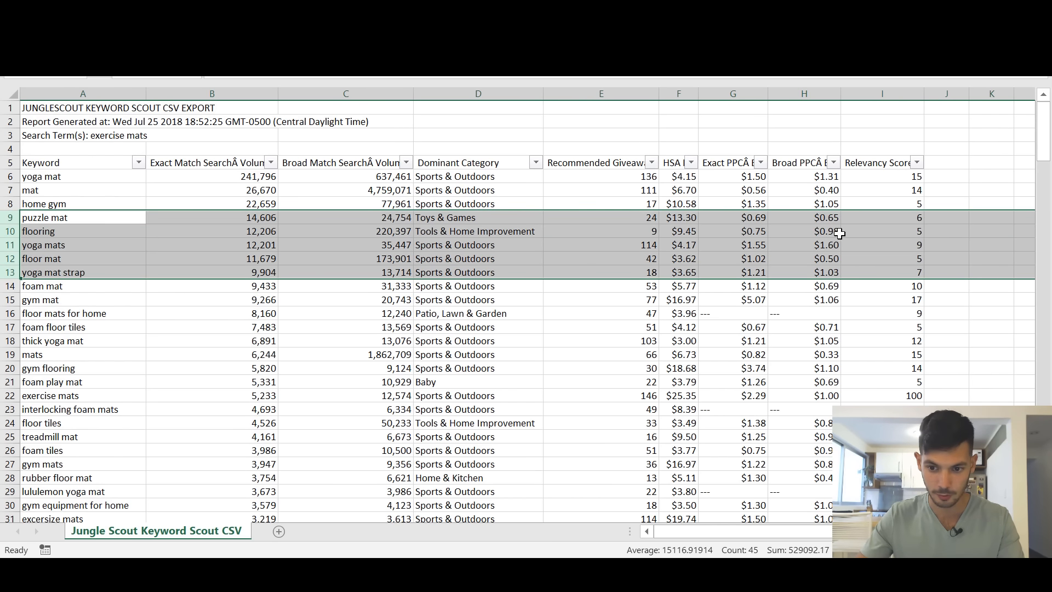
pyautogui.click(10, 245)
pyautogui.moveTo(12, 219); pyautogui.dragTo(10, 231)
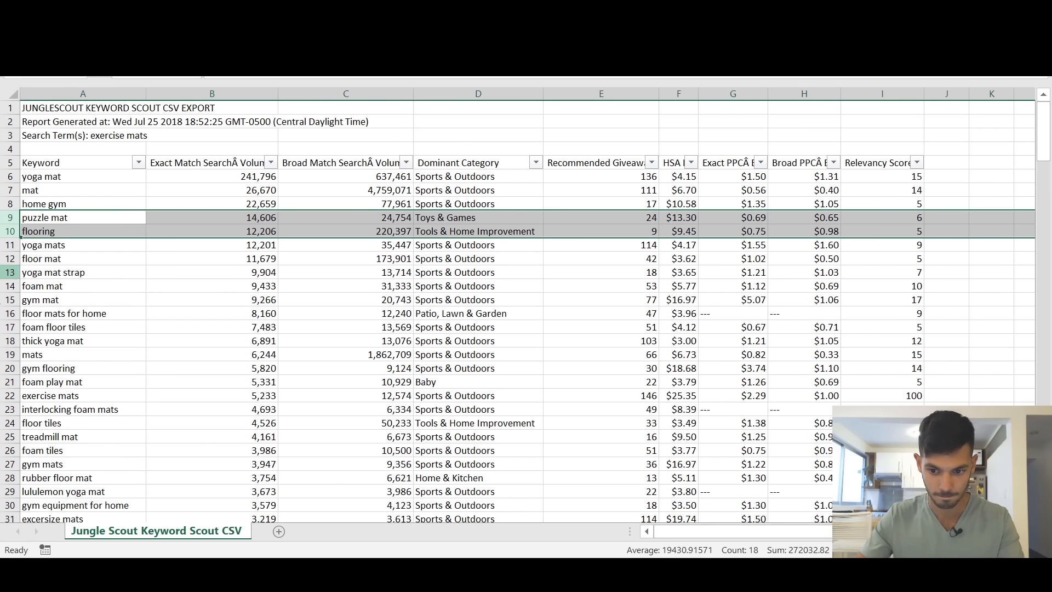
# Step: Filter the Relevancy Score column to exclude the values 5 and 6
pyautogui.click(917, 162)
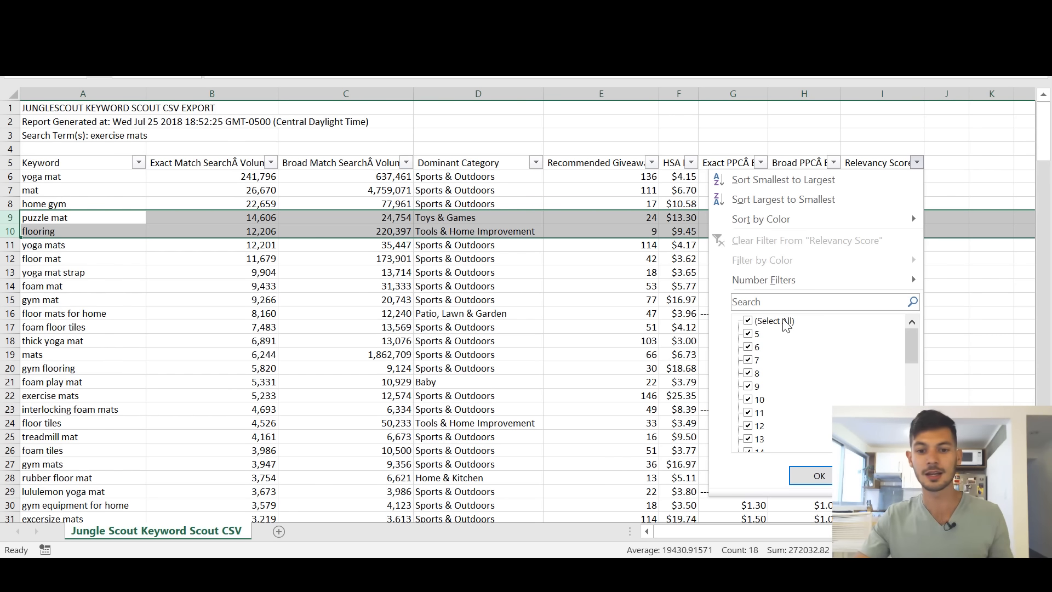
pyautogui.click(755, 334)
pyautogui.click(754, 347)
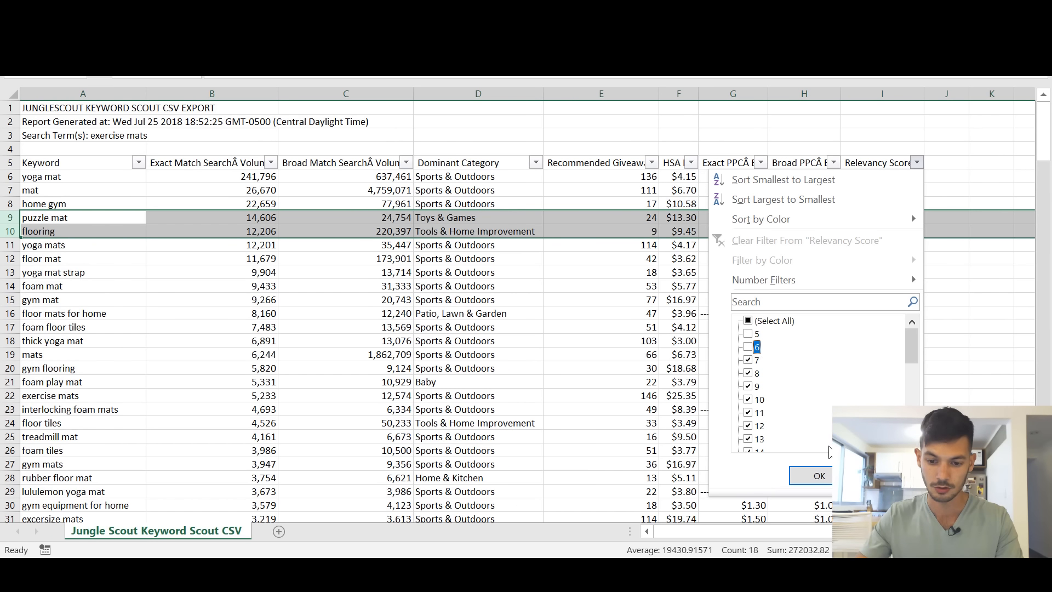
pyautogui.click(819, 475)
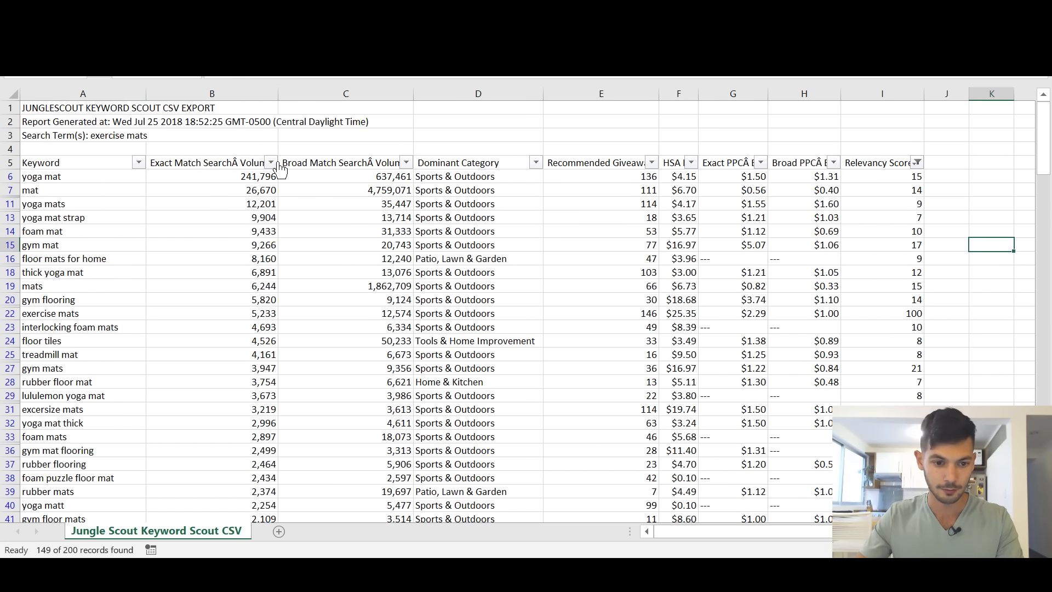
# Step: Review the filtered keyword list and check the dominant category of the floor mats for home row
pyautogui.click(241, 176)
pyautogui.moveTo(1047, 148); pyautogui.dragTo(1047, 381)
pyautogui.scroll(-3, 573, 336)
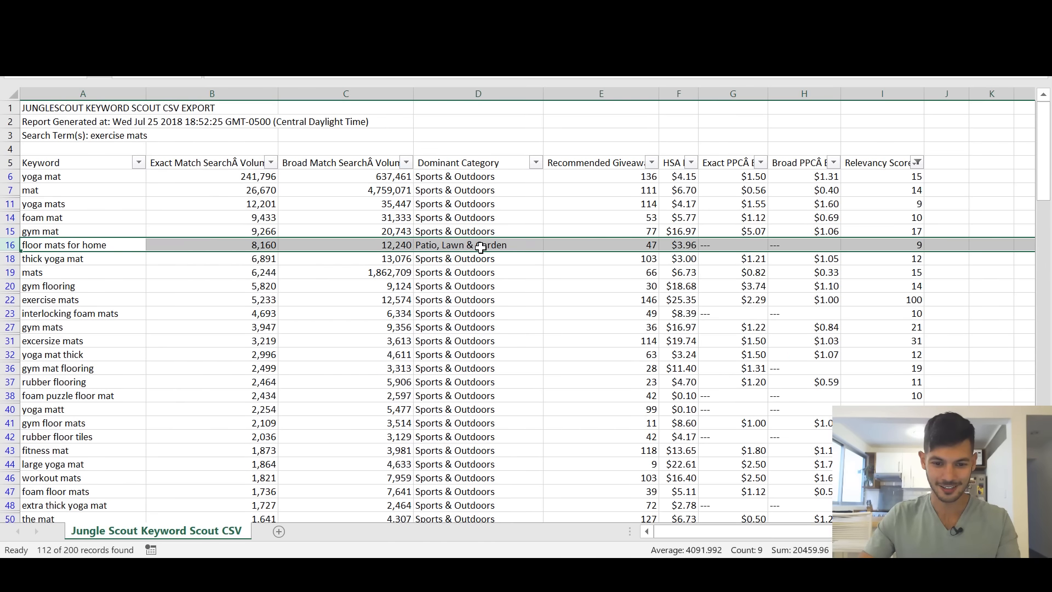
pyautogui.click(482, 244)
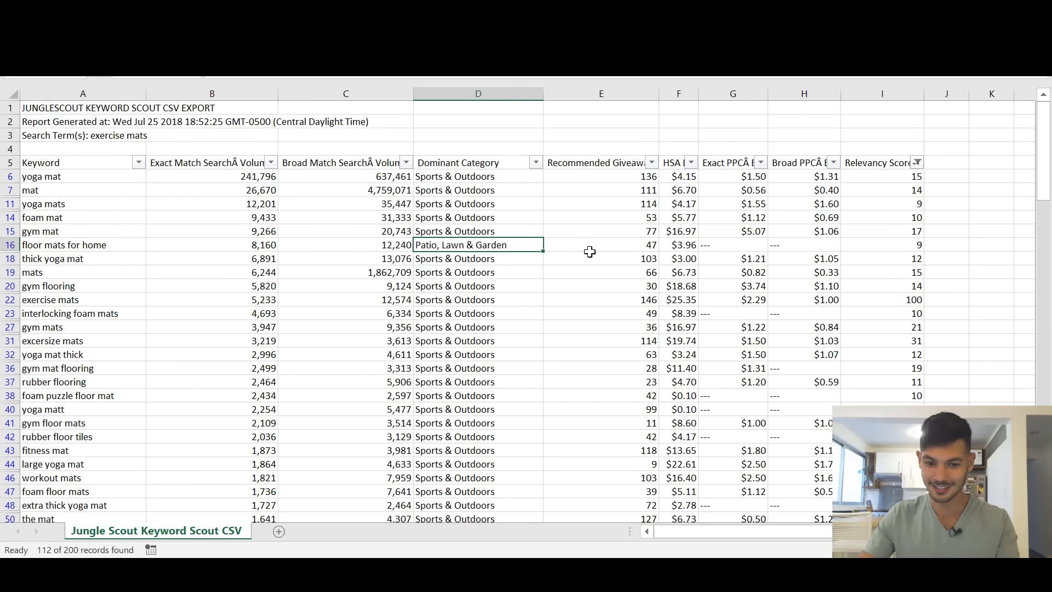
pyautogui.click(7, 245)
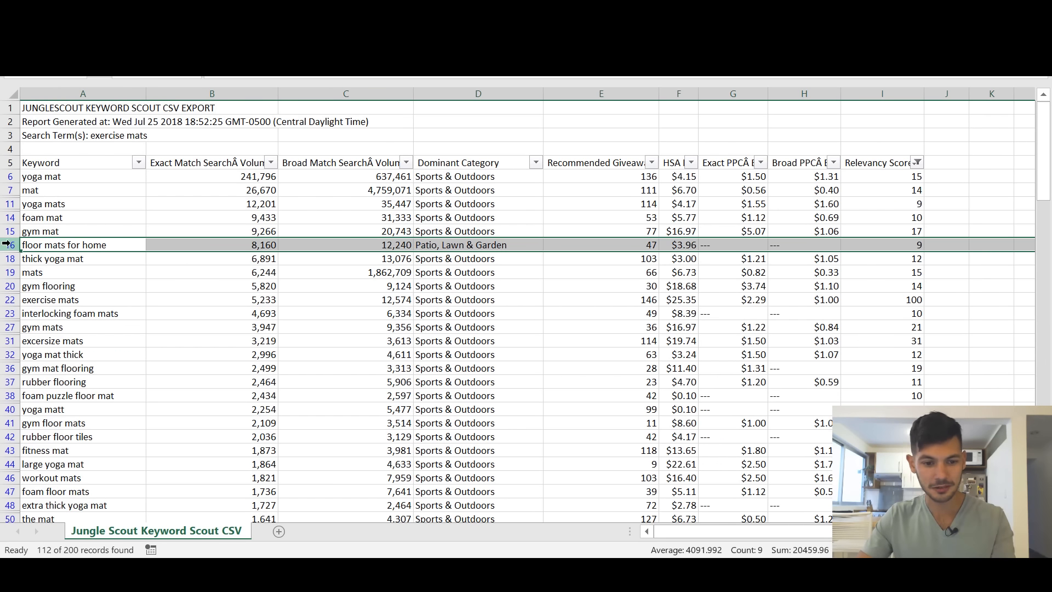
# Step: Select the filtered keywords in the Keyword column from yoga mat down through the end of the list
pyautogui.click(53, 177)
pyautogui.scroll(-1, 134, 280)
pyautogui.scroll(-5, 122, 284)
pyautogui.keyDown('shift'); pyautogui.click(101, 338); pyautogui.keyUp('shift')
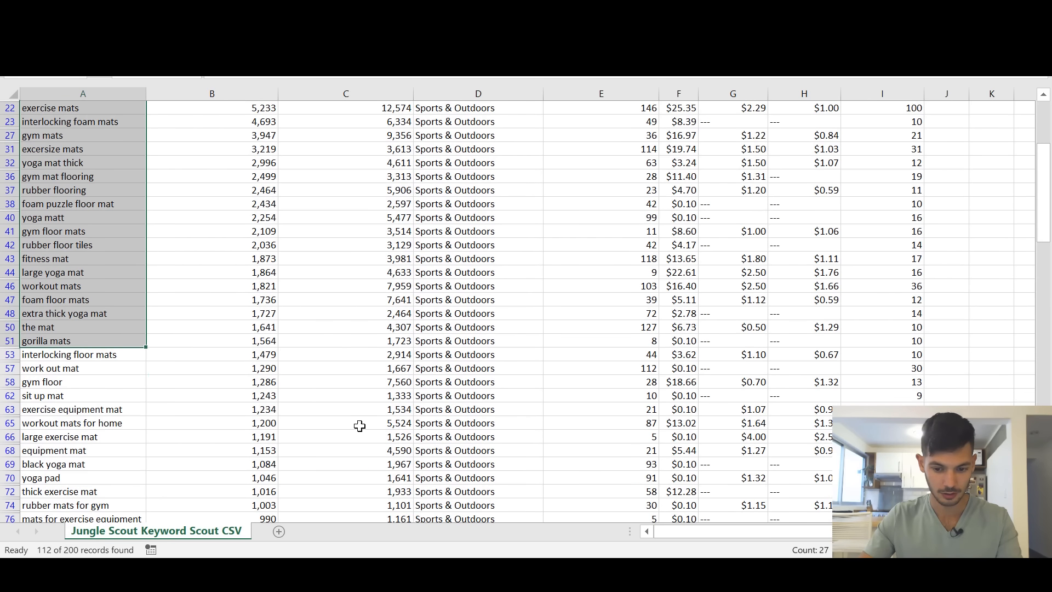
pyautogui.scroll(-3, 133, 327)
pyautogui.scroll(-17, 133, 327)
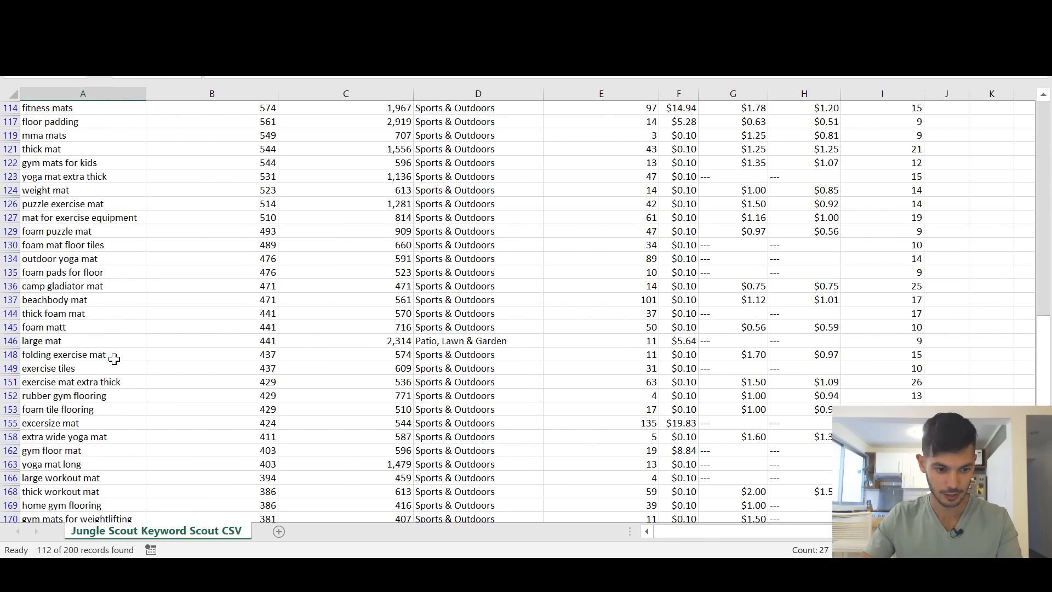
pyautogui.keyDown('shift'); pyautogui.click(104, 360); pyautogui.keyUp('shift')
pyautogui.scroll(-3, 101, 343)
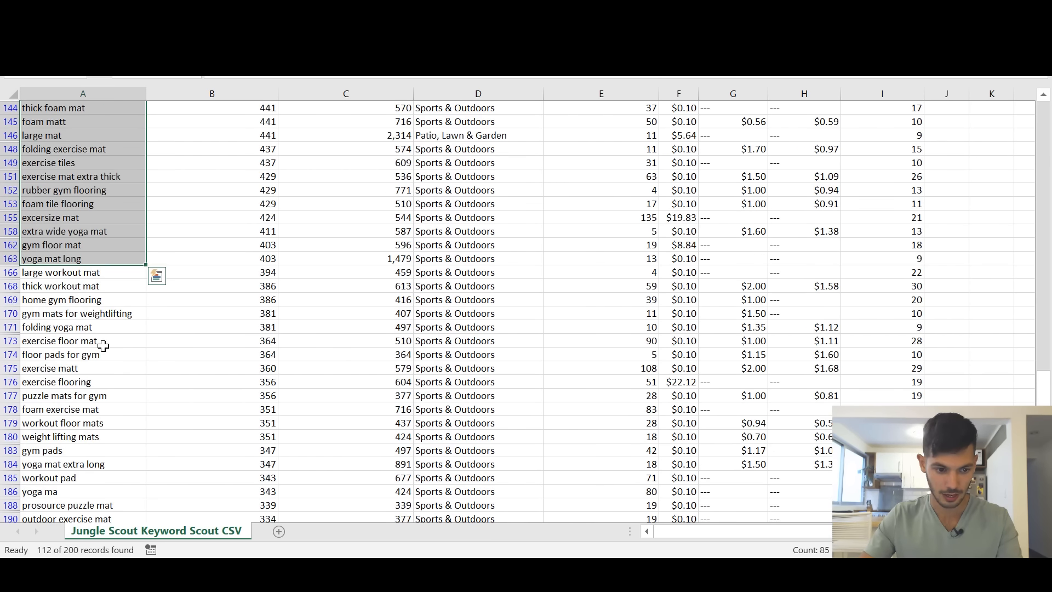
pyautogui.keyDown('shift'); pyautogui.click(98, 386); pyautogui.keyUp('shift')
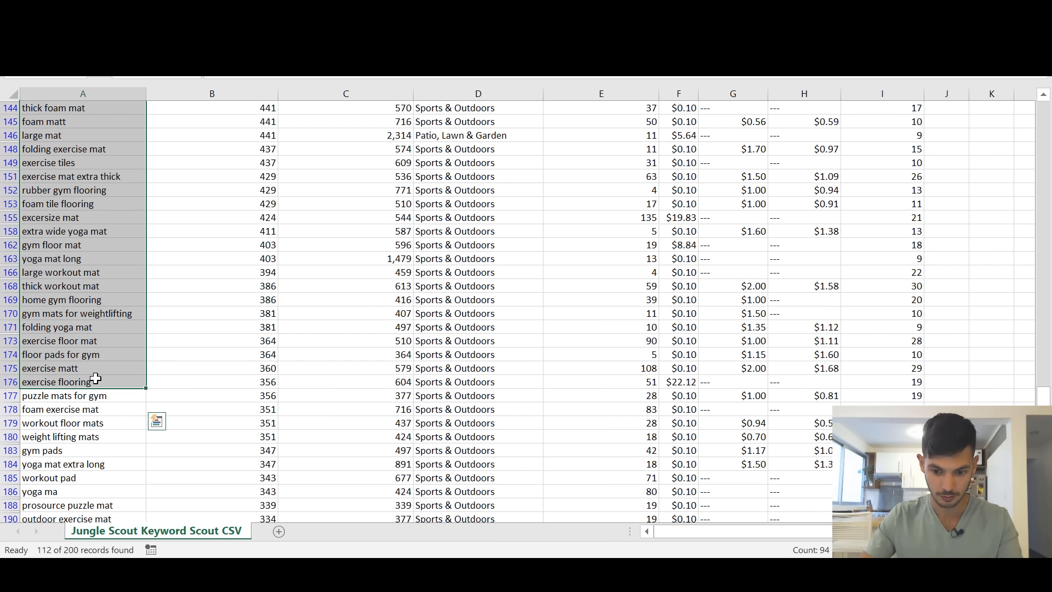
pyautogui.scroll(-1, 95, 379)
pyautogui.scroll(-1, 96, 378)
pyautogui.keyDown('shift'); pyautogui.click(85, 411); pyautogui.keyUp('shift')
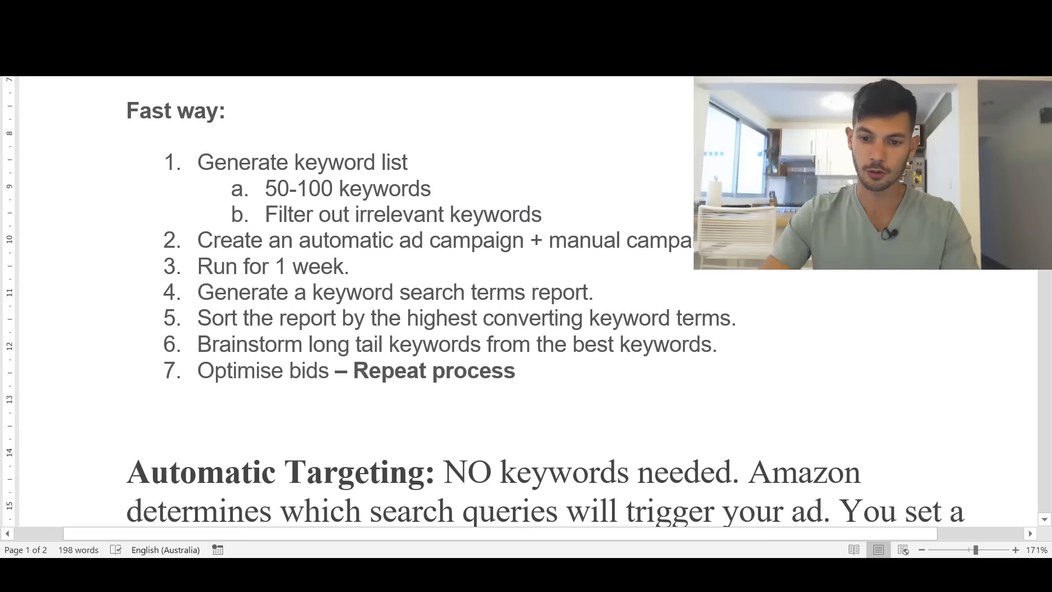
# Step: Check the automatic campaign item in the Word notes, then create a Sponsored Products campaign named "Yoga Mat Auto" in Amazon Seller Central
pyautogui.moveTo(691, 241); pyautogui.dragTo(207, 243)
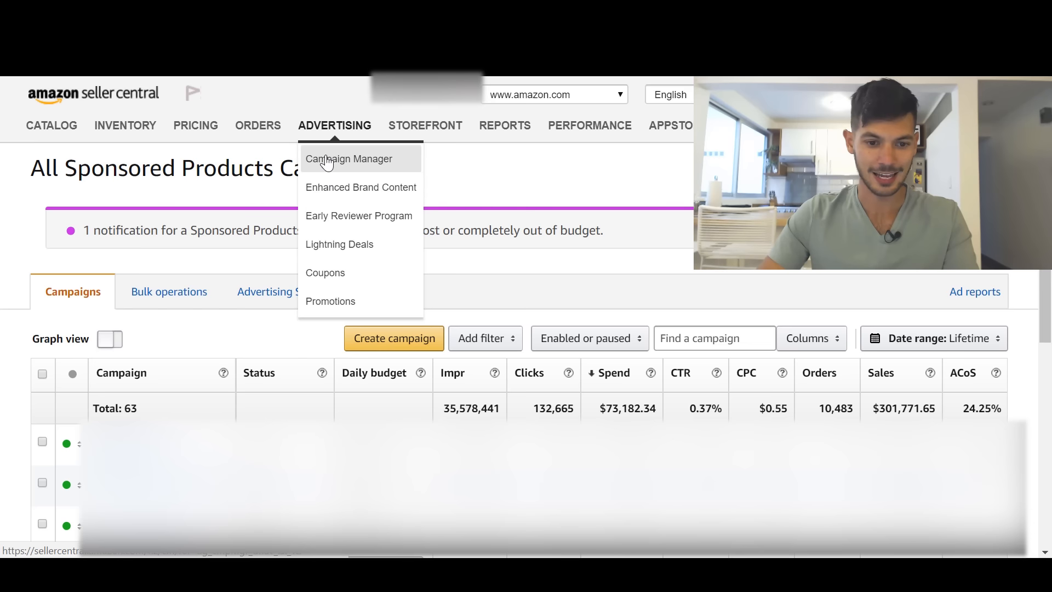
pyautogui.click(386, 342)
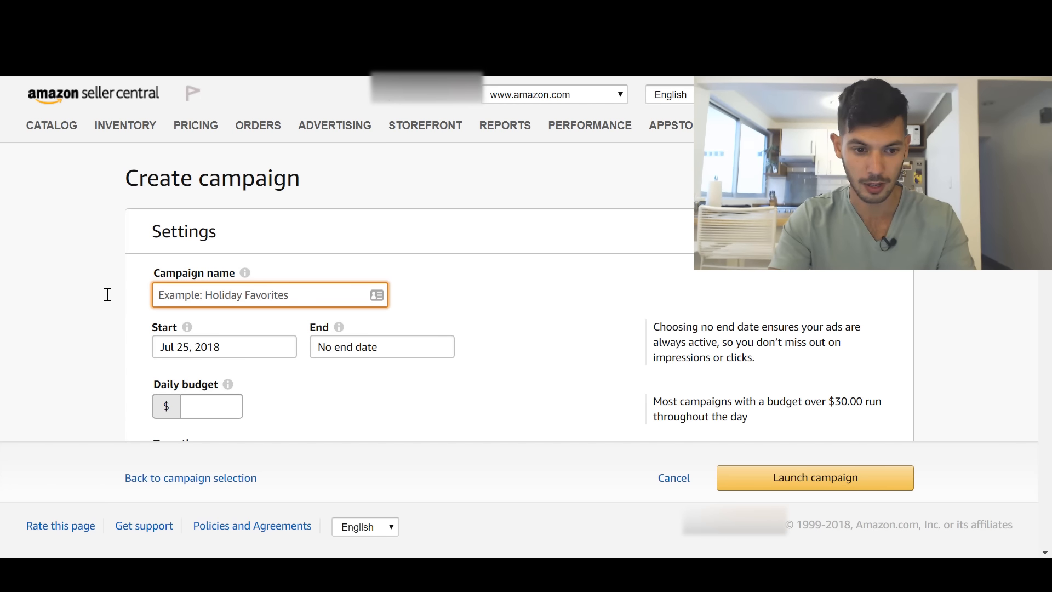
pyautogui.write('Yoga ')
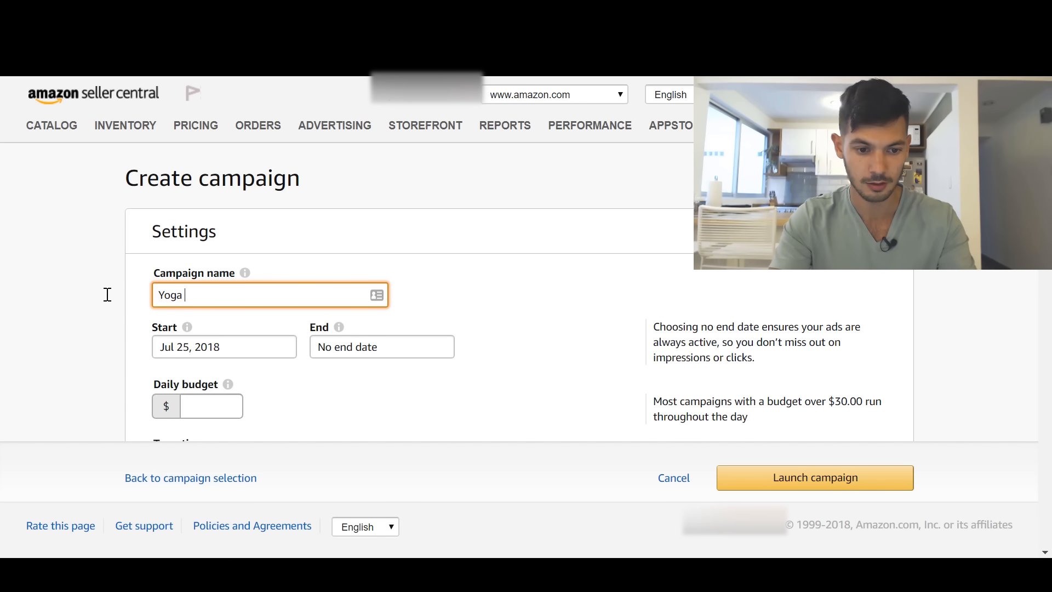
pyautogui.write('Mat a')
pyautogui.press('BackSpace')
pyautogui.write('Auto')
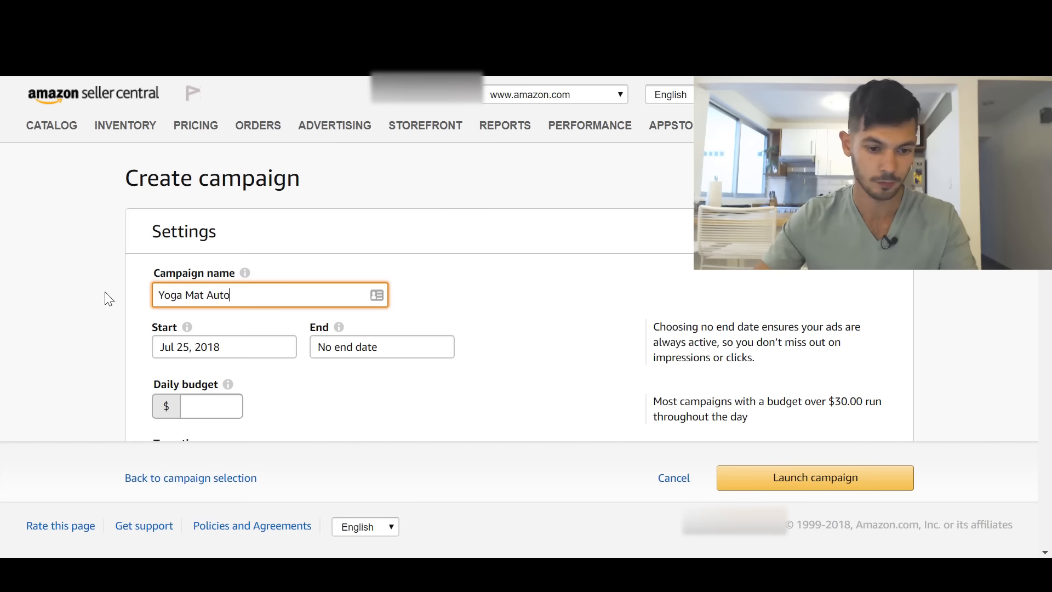
# Step: Set the campaign's daily budget to $15, keeping the Jul 25, 2018 start, no end date and automatic targeting
pyautogui.scroll(-2, 165, 328)
pyautogui.click(244, 266)
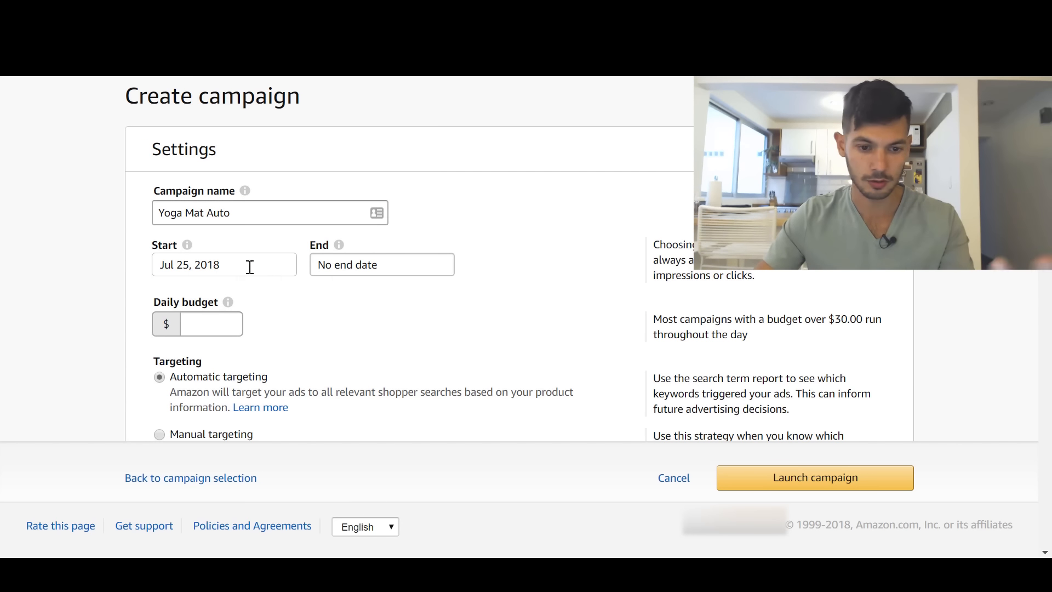
pyautogui.click(446, 268)
pyautogui.scroll(-2, 512, 284)
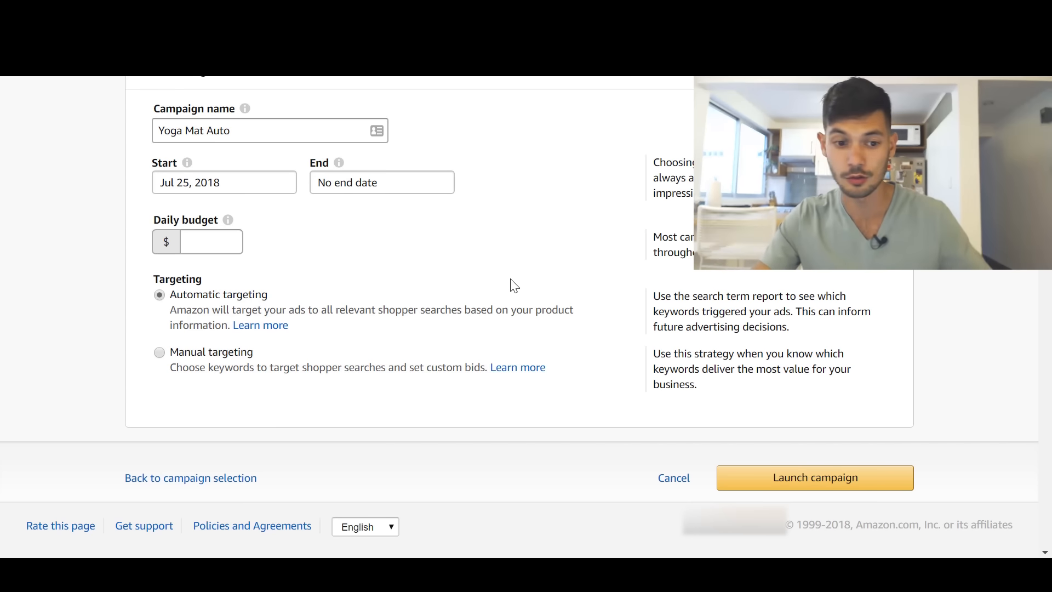
pyautogui.click(207, 247)
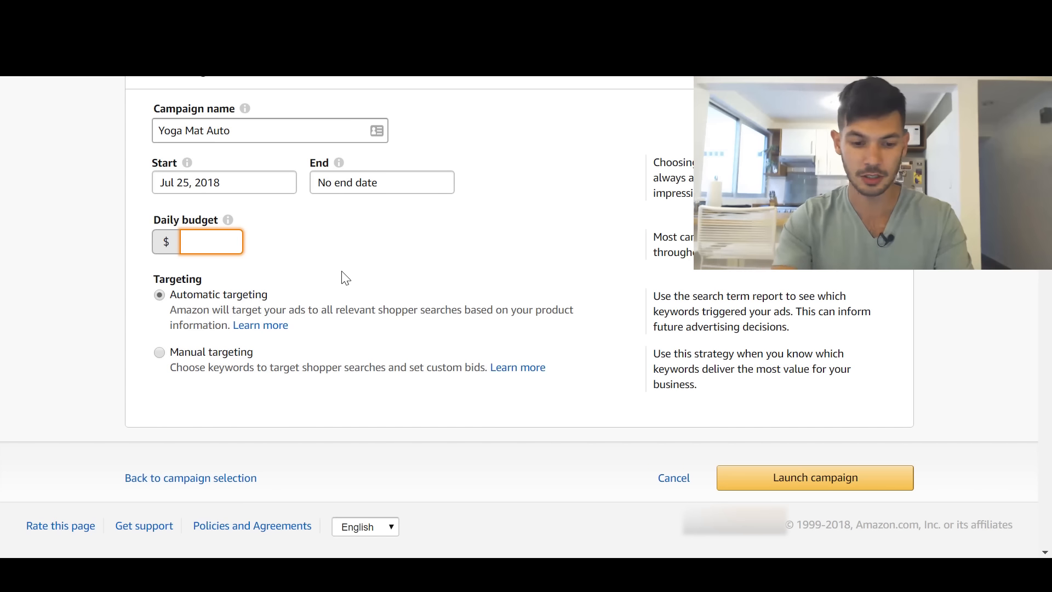
pyautogui.write('15')
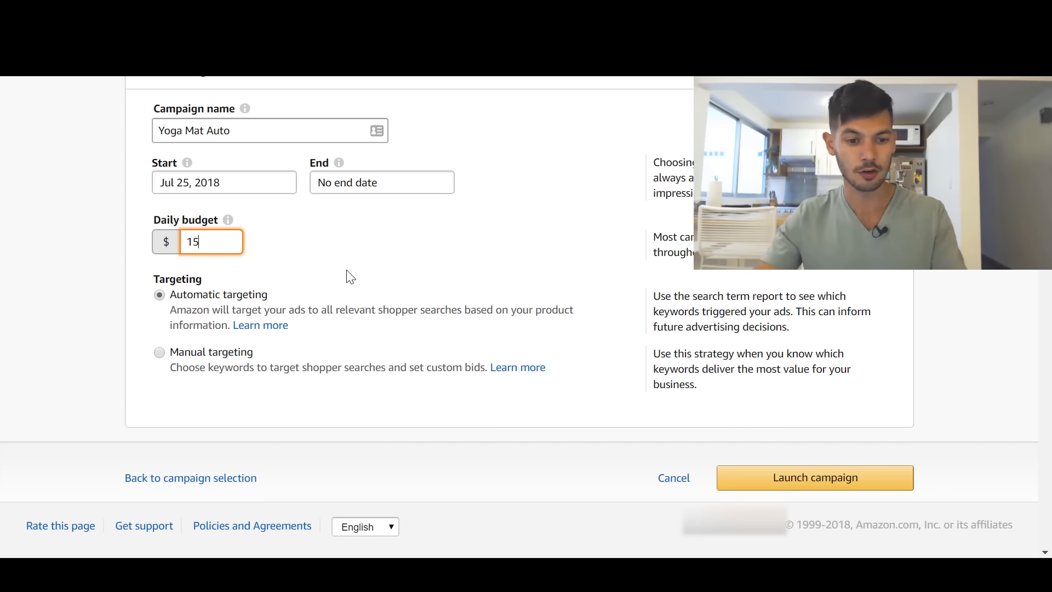
pyautogui.scroll(2, 351, 282)
pyautogui.scroll(-2, 347, 300)
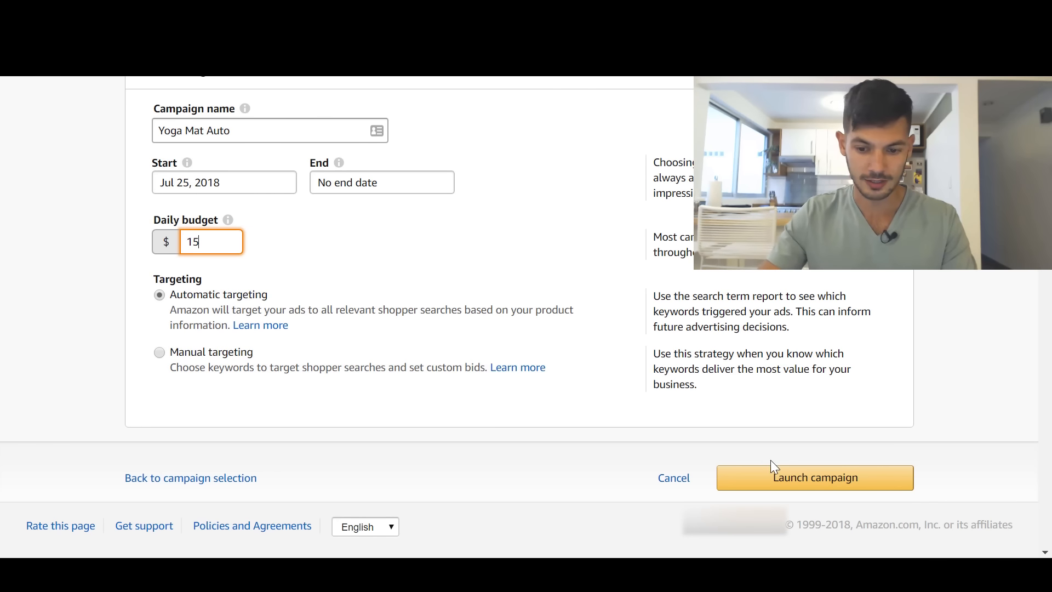
# Step: Name the ad group "Ad Group 1" and add the BalanceFrom exercise yoga mat as its product
pyautogui.click(805, 479)
pyautogui.write('A')
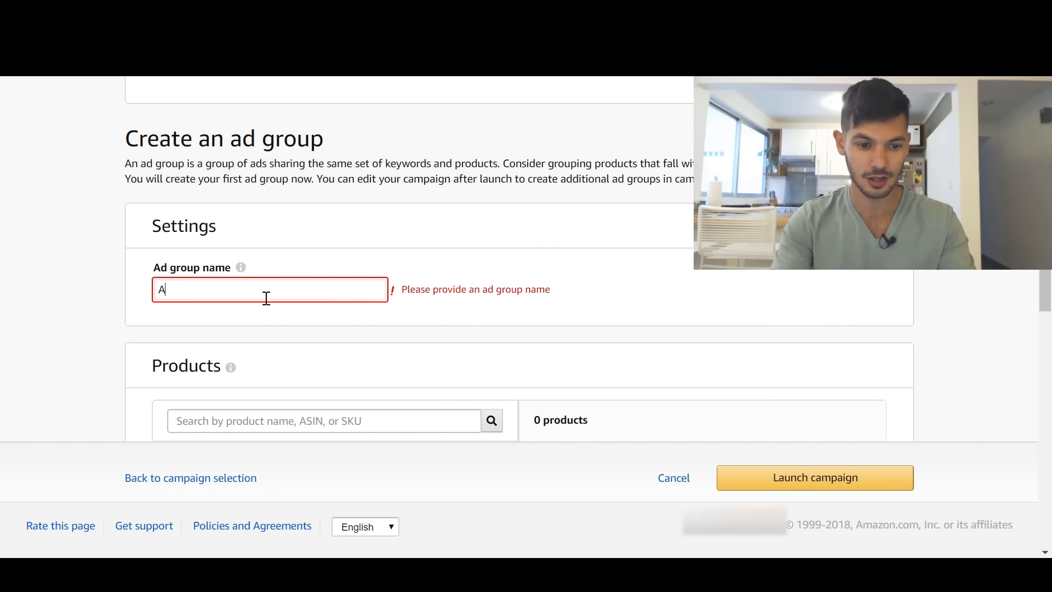
pyautogui.write('d group 1')
pyautogui.scroll(-5, 268, 299)
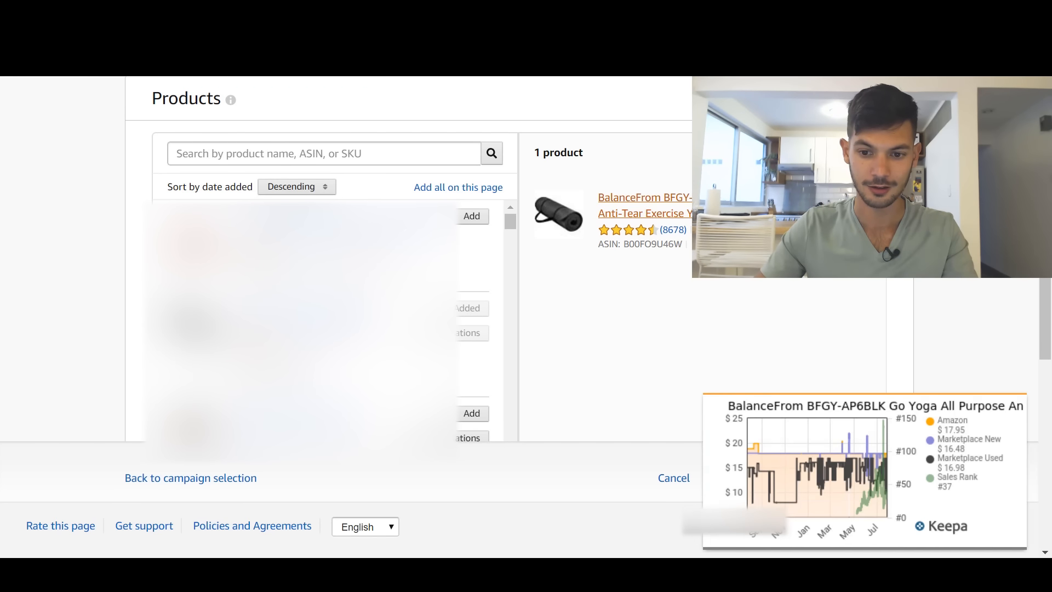
# Step: Compare the ad group's default bid with the suggested bid and the suggested bid range
pyautogui.scroll(-3, 613, 165)
pyautogui.scroll(-4, 225, 181)
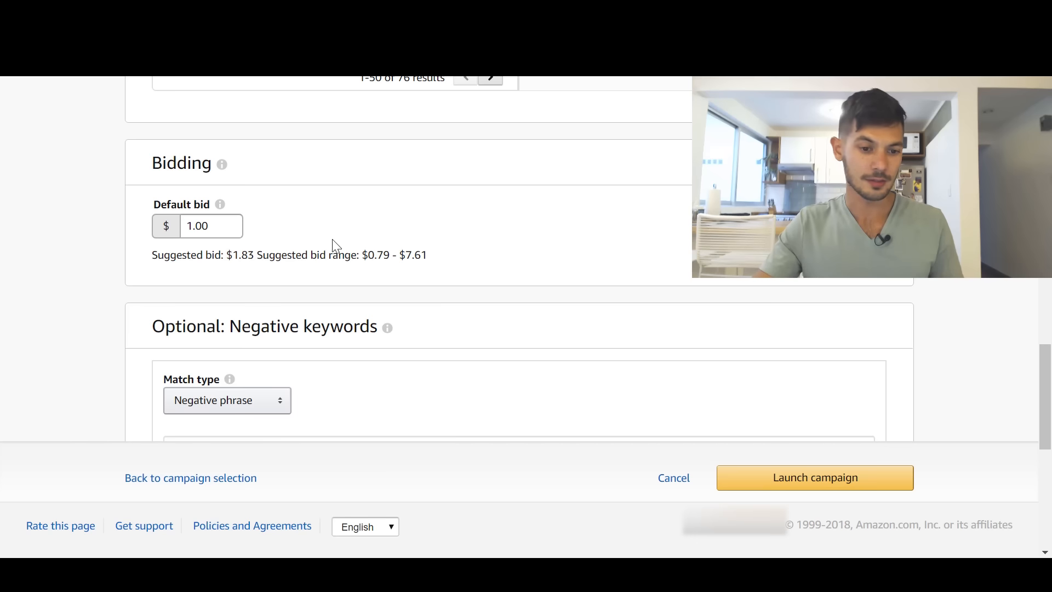
pyautogui.doubleClick(204, 226)
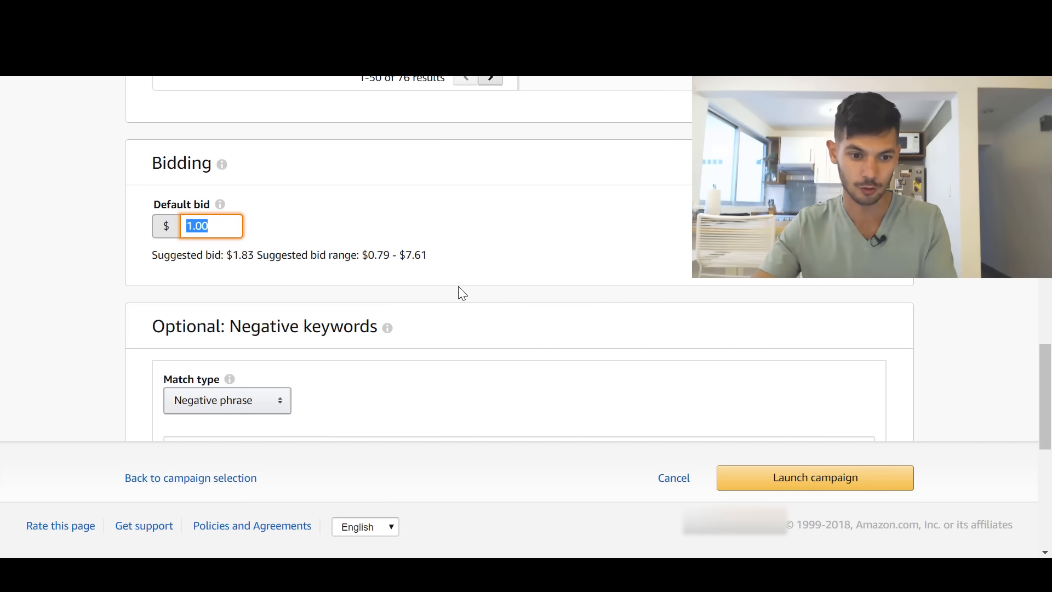
pyautogui.scroll(-1, 459, 290)
pyautogui.scroll(1, 383, 285)
pyautogui.doubleClick(230, 256)
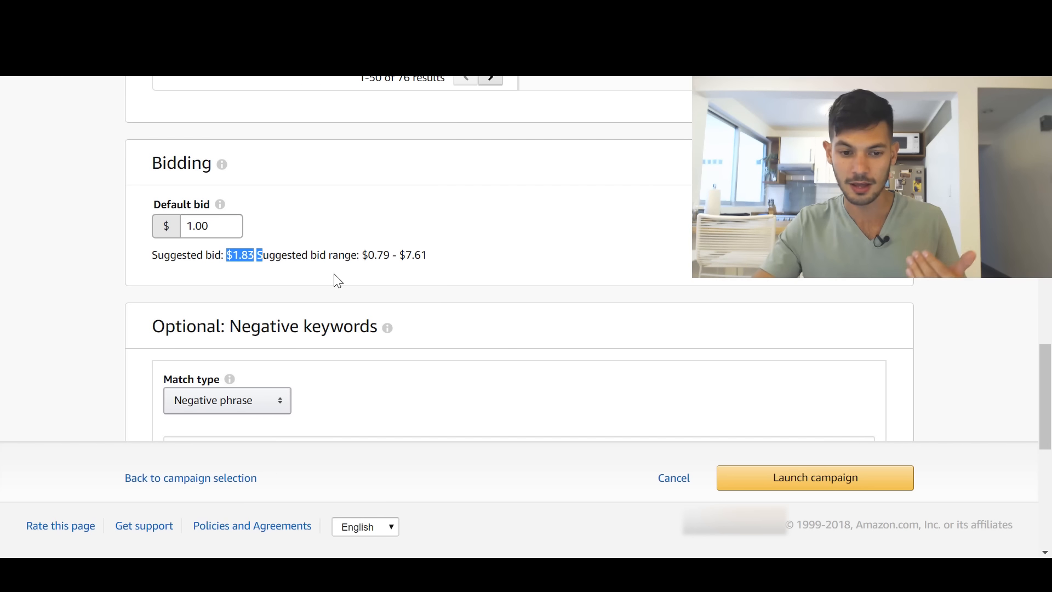
pyautogui.moveTo(441, 258); pyautogui.dragTo(233, 259)
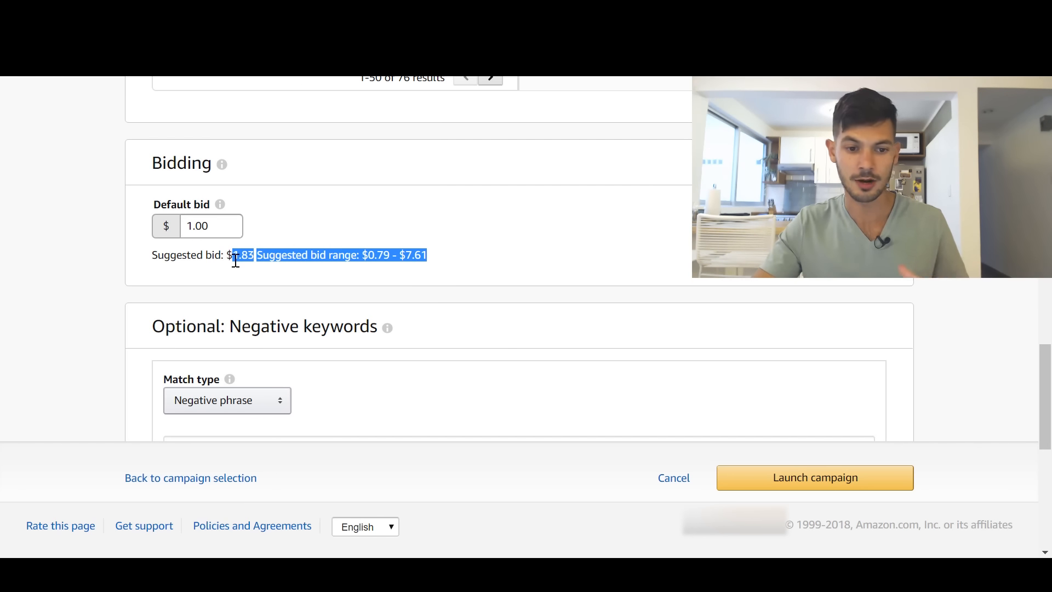
pyautogui.doubleClick(209, 227)
pyautogui.click(277, 268)
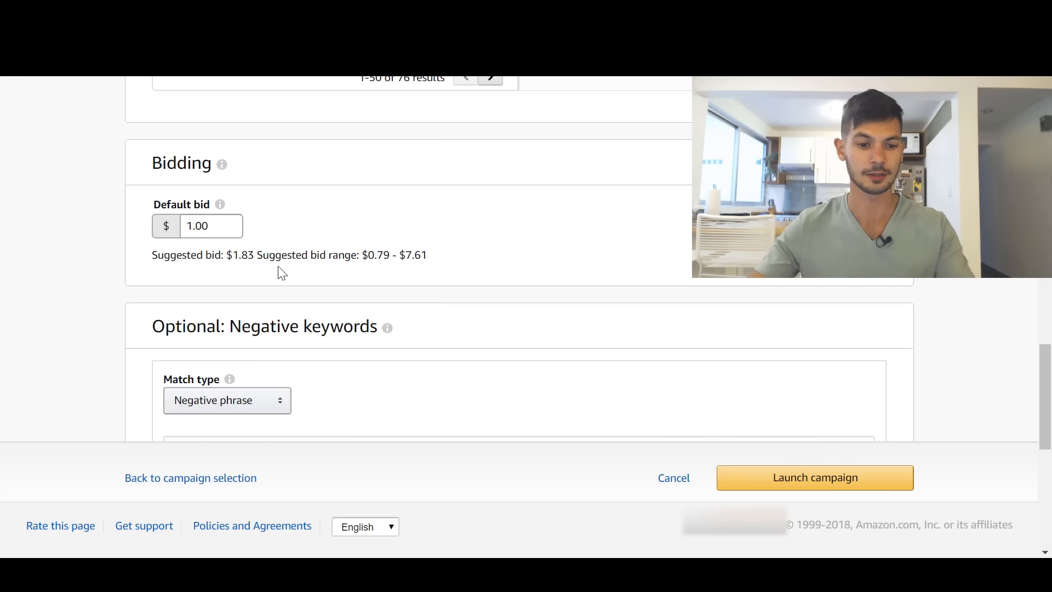
# Step: Launch the Yoga Mat Auto campaign without negative keywords and review its campaign and ad group summary
pyautogui.scroll(-5, 467, 277)
pyautogui.scroll(2, 468, 274)
pyautogui.scroll(-2, 469, 272)
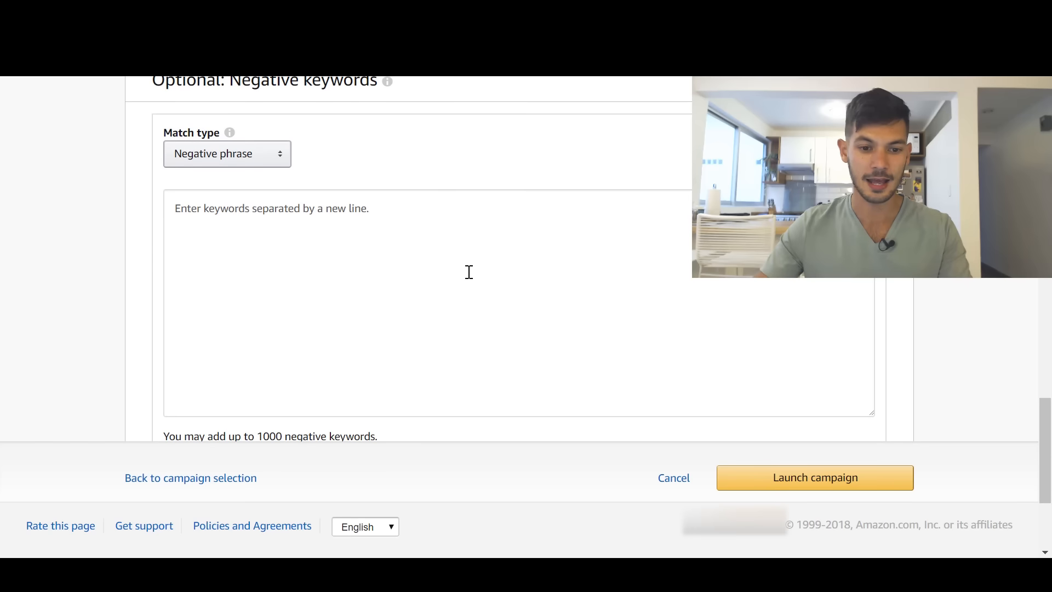
pyautogui.scroll(-3, 564, 294)
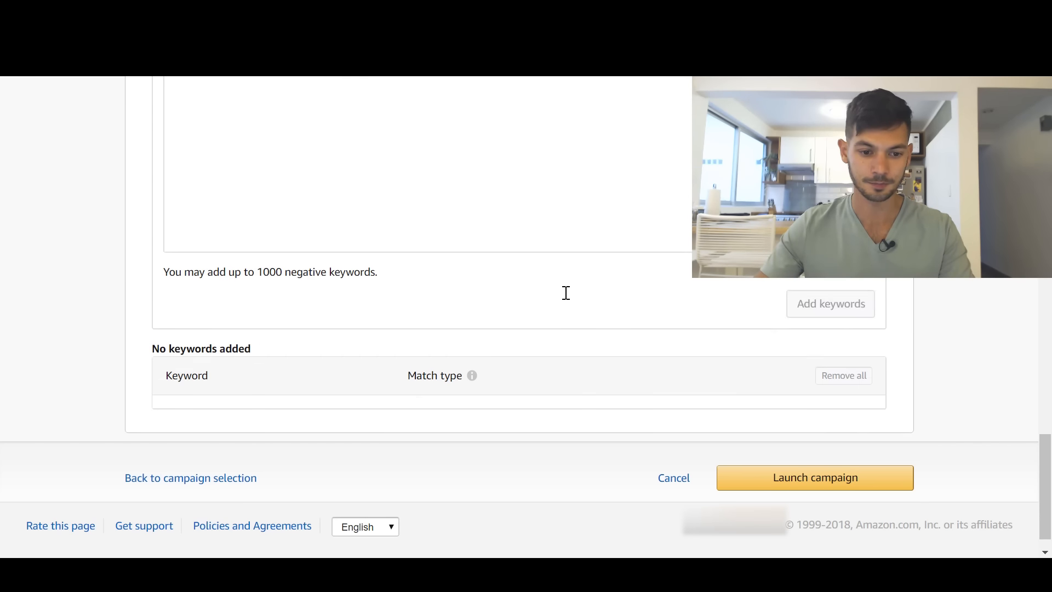
pyautogui.click(826, 491)
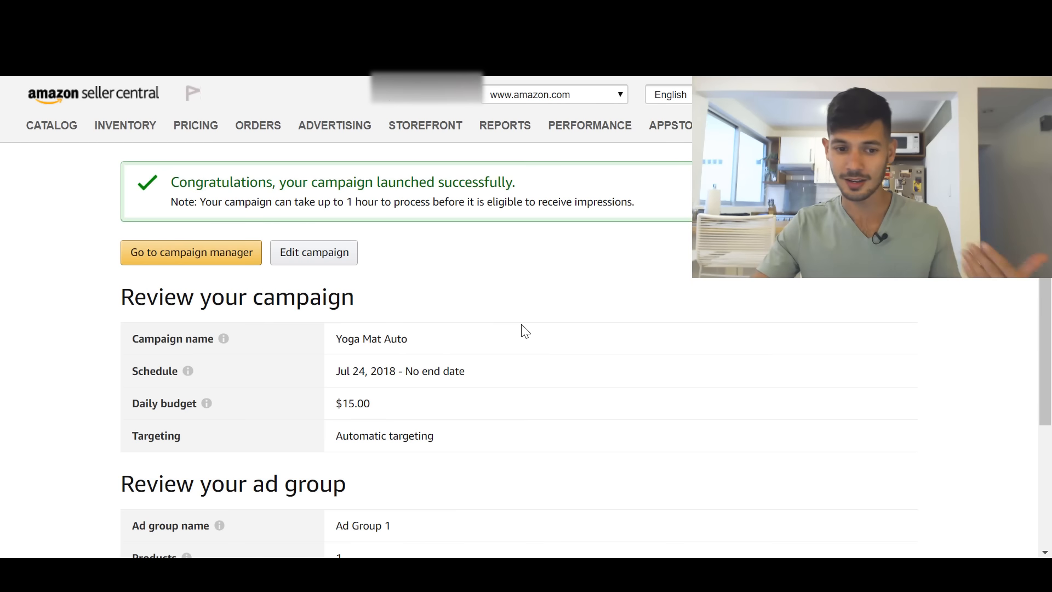
pyautogui.scroll(-3, 522, 312)
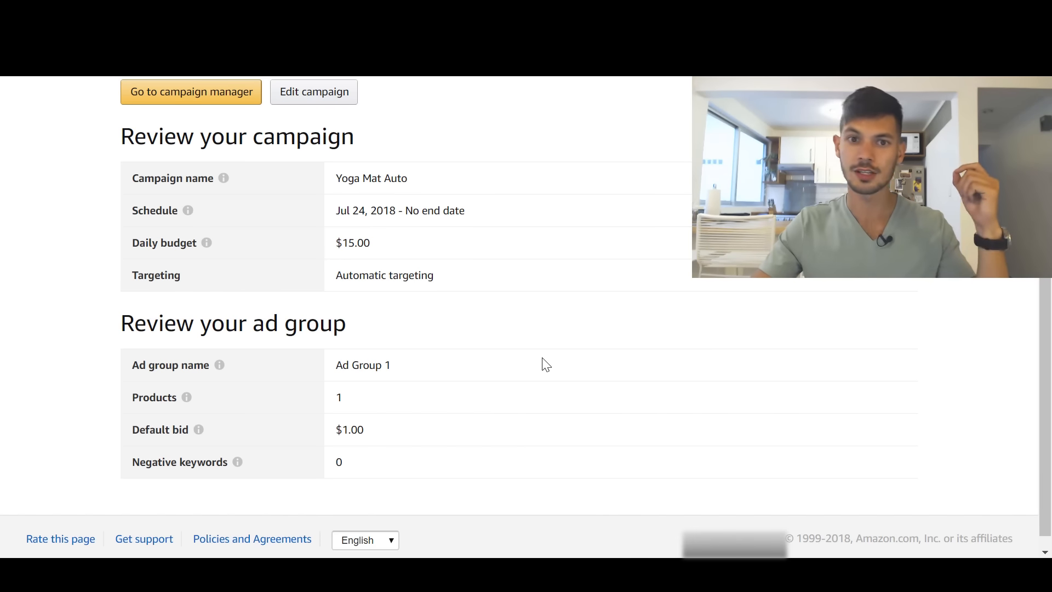
# Step: Go to a blank campaign form and examine the recommended match types for manual campaigns in the Word notes
pyautogui.click(301, 101)
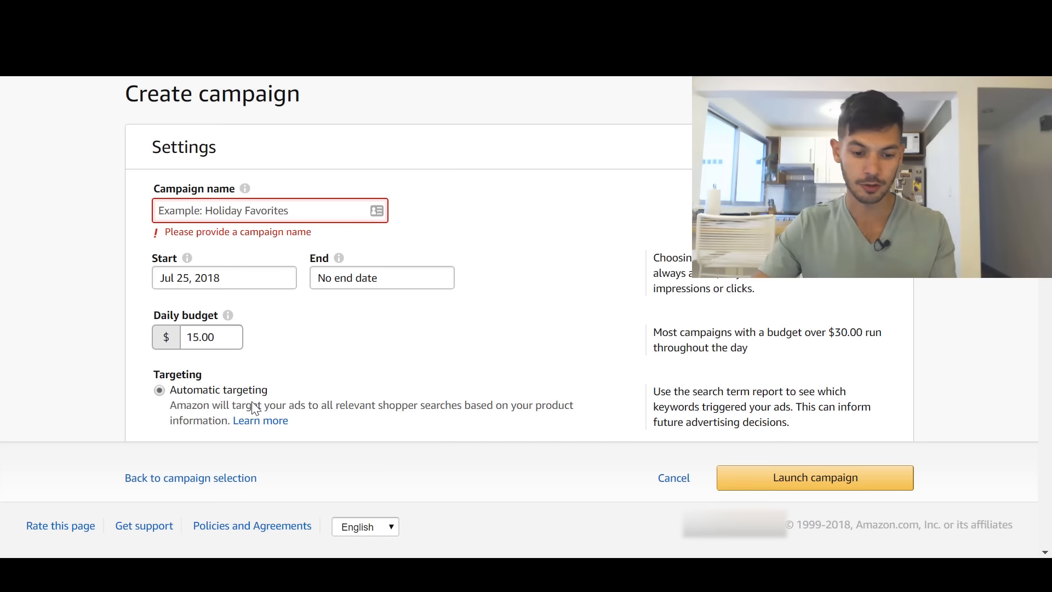
pyautogui.moveTo(307, 572)
pyautogui.click(323, 529)
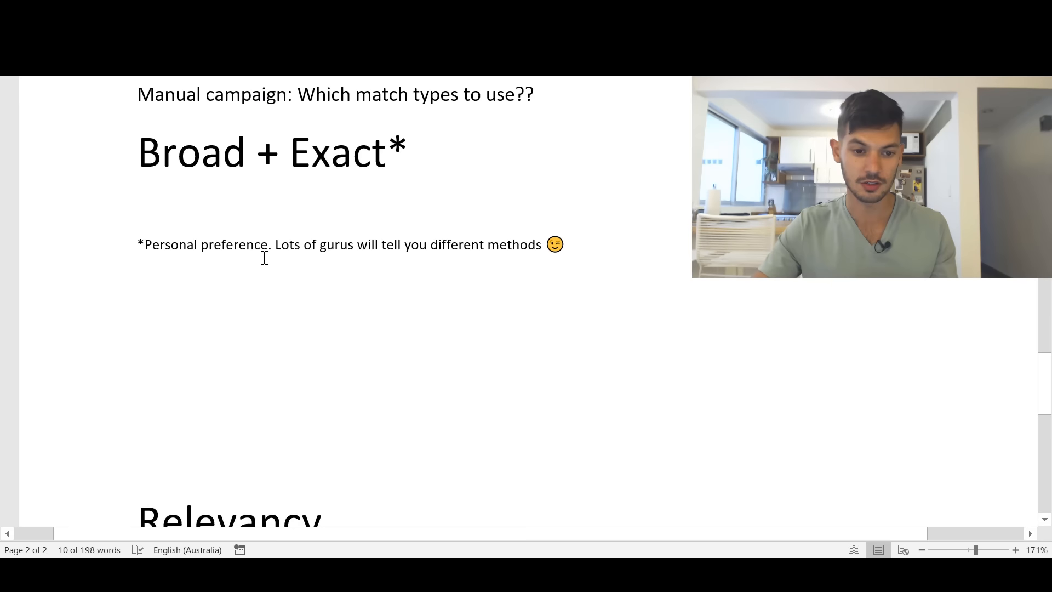
pyautogui.scroll(2, 263, 254)
pyautogui.moveTo(134, 223); pyautogui.dragTo(383, 220)
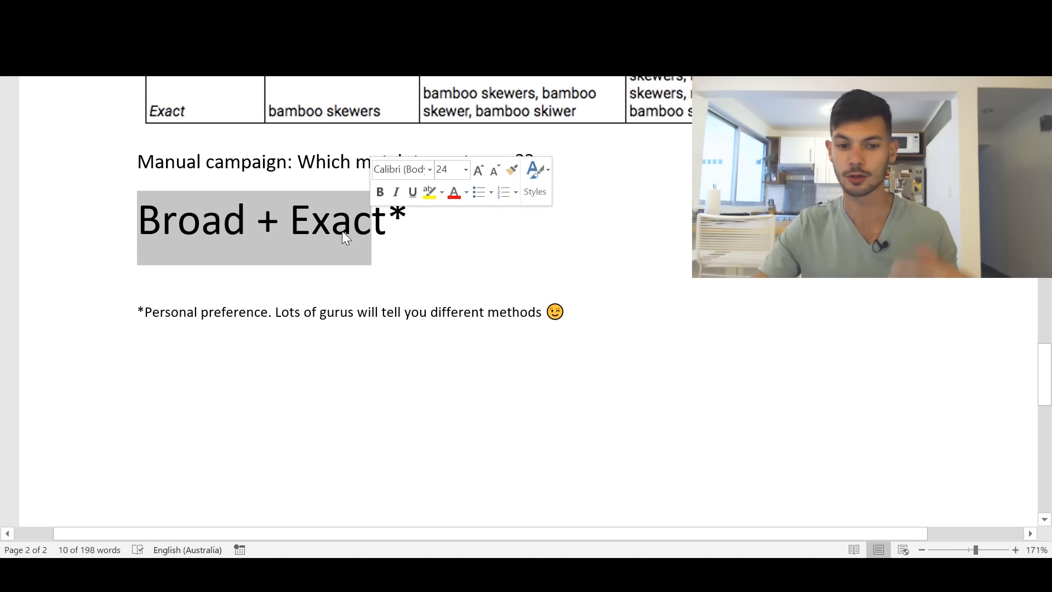
pyautogui.doubleClick(208, 222)
pyautogui.click(319, 228)
pyautogui.doubleClick(319, 228)
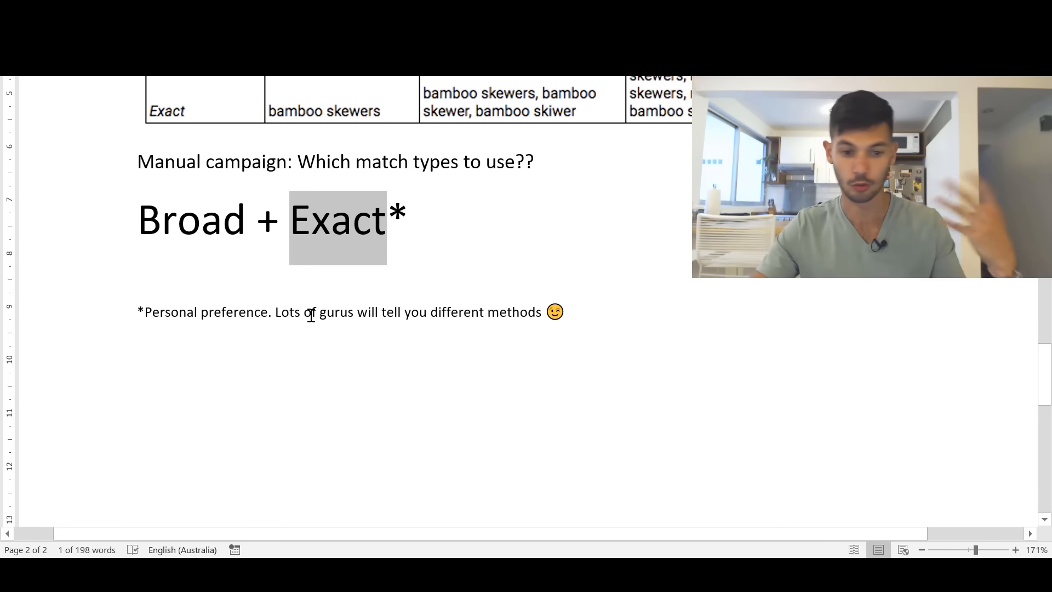
pyautogui.click(322, 277)
pyautogui.doubleClick(299, 226)
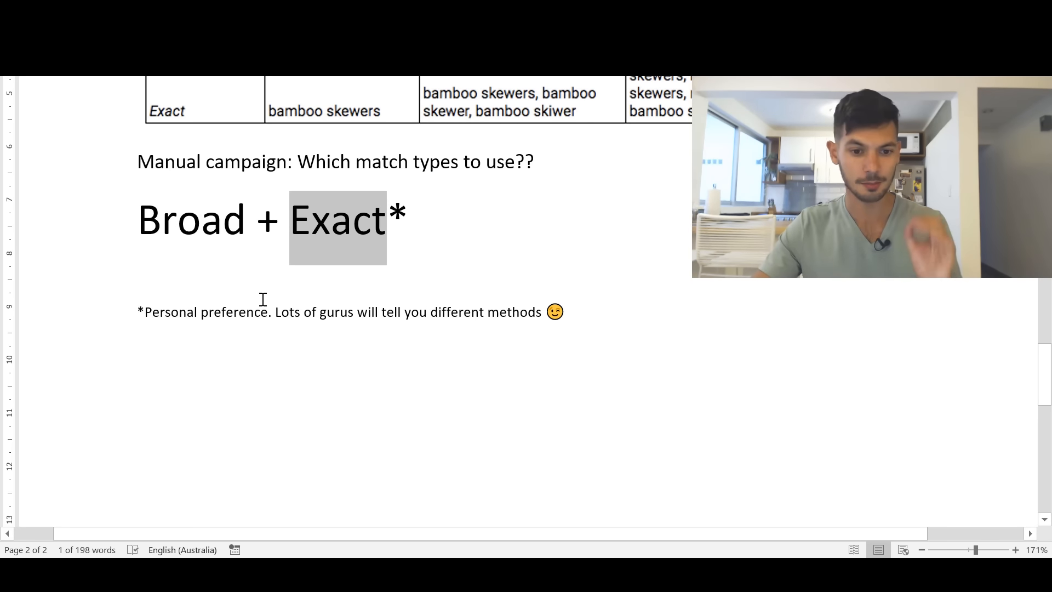
pyautogui.press('Down')
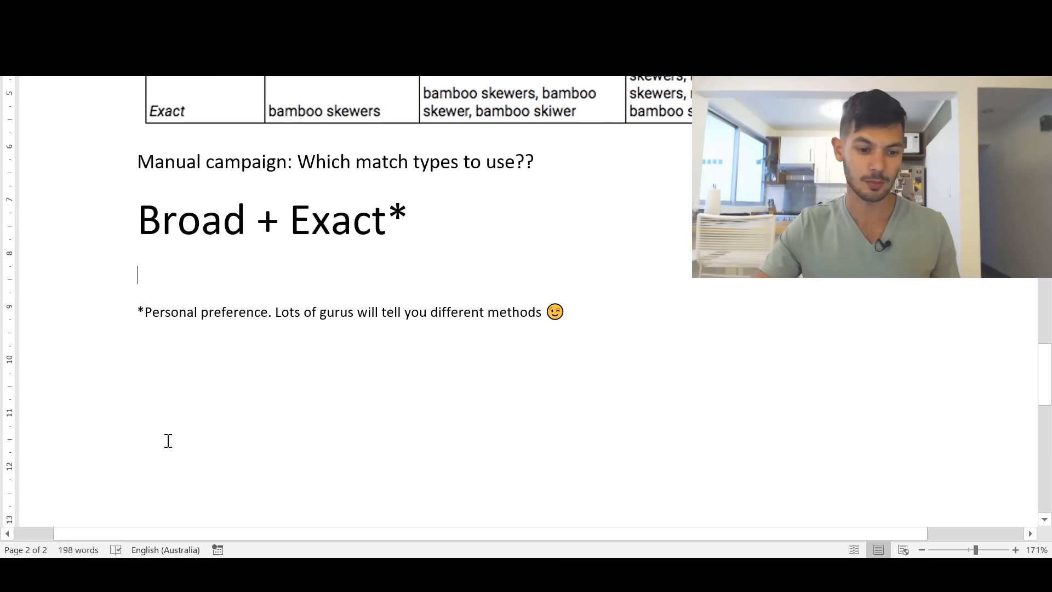
# Step: Return to the new campaign form in Seller Central and name the campaign "Yoga Mat Exact"
pyautogui.click(101, 571)
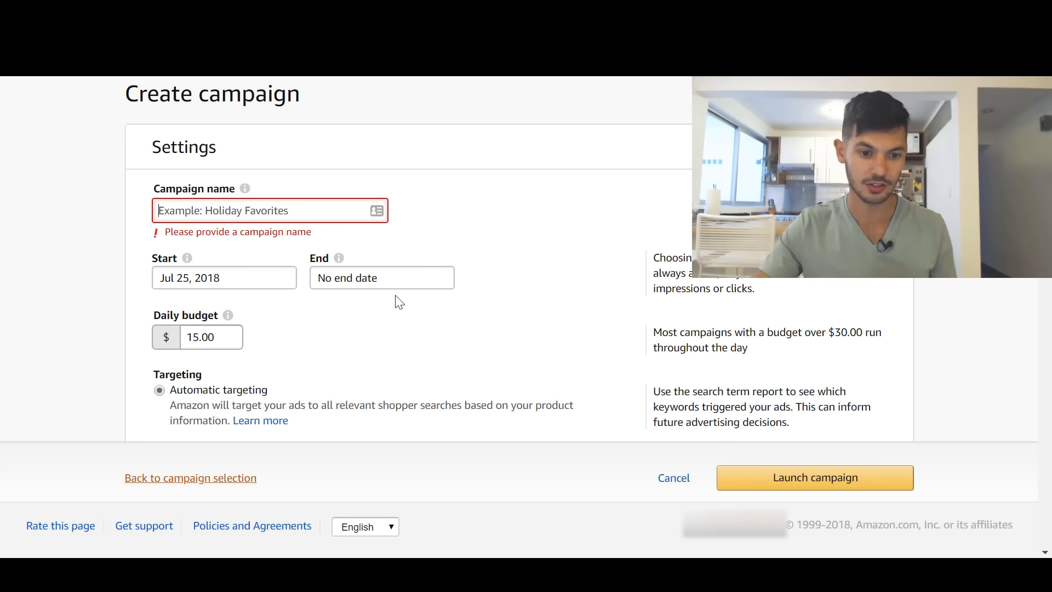
pyautogui.scroll(1, 416, 296)
pyautogui.scroll(-1, 416, 296)
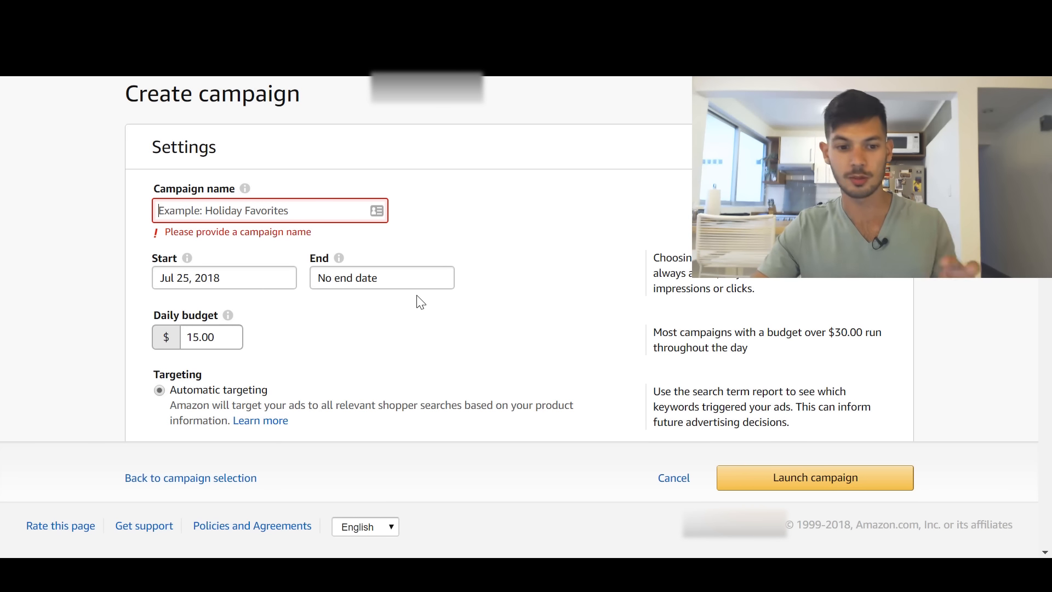
pyautogui.write('Y')
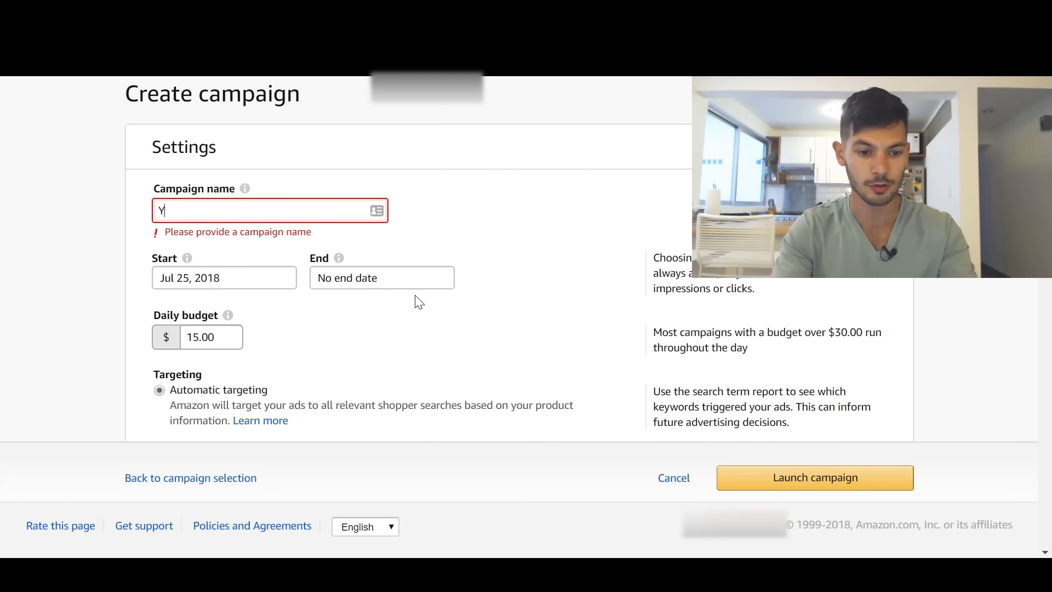
pyautogui.write('oga Mat Exact')
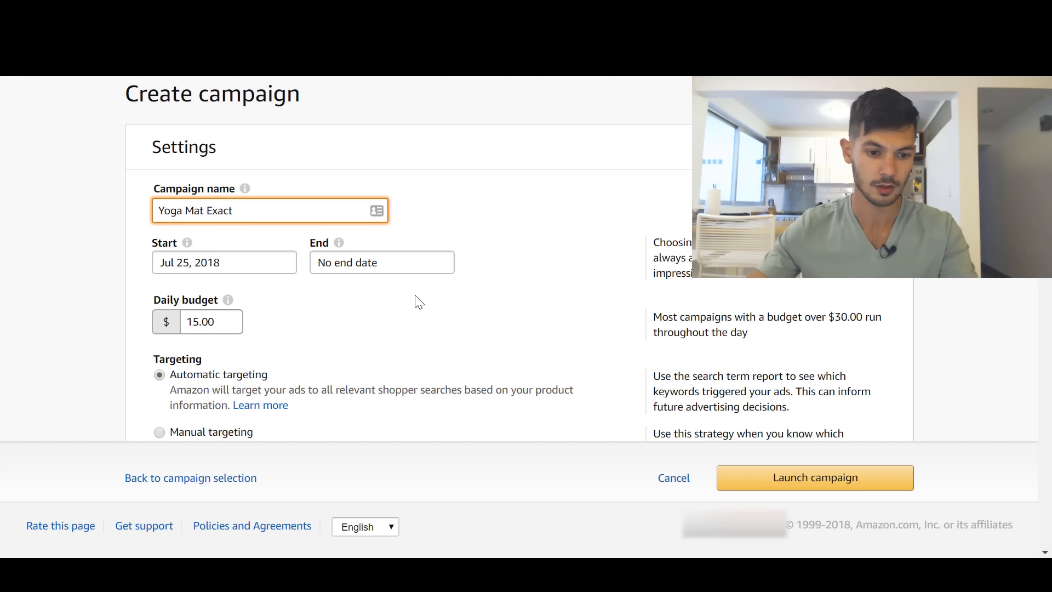
# Step: Set the campaign's daily budget to $10.00 and choose manual targeting
pyautogui.scroll(-2, 252, 266)
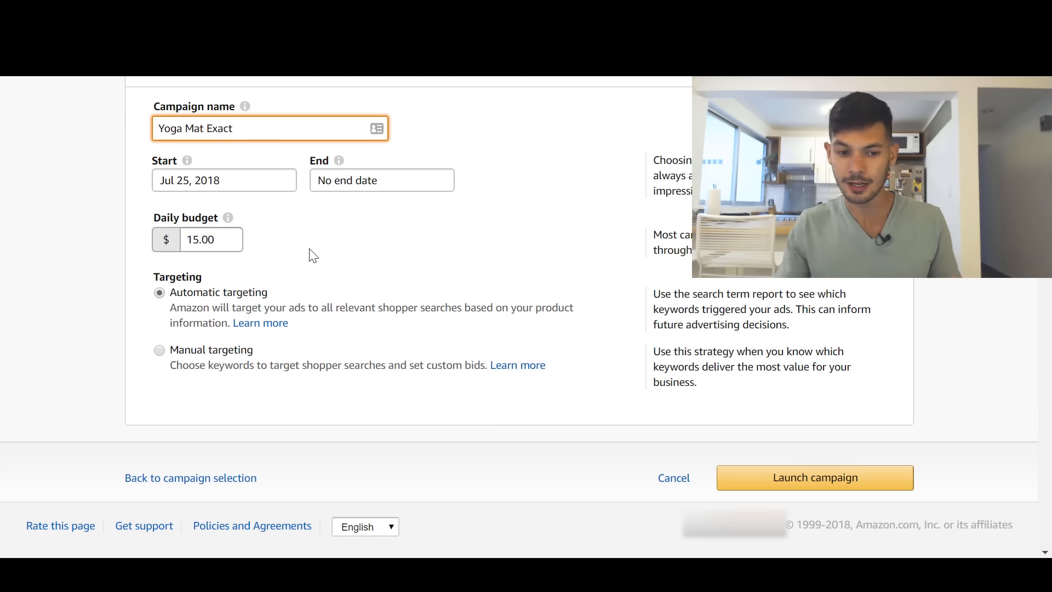
pyautogui.moveTo(207, 240); pyautogui.dragTo(192, 239)
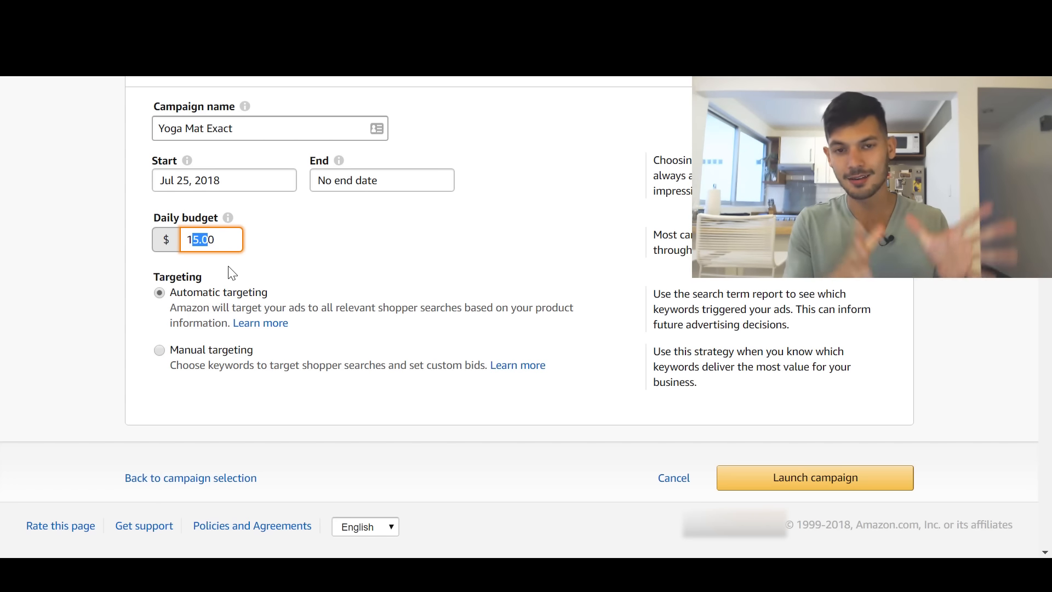
pyautogui.write('0')
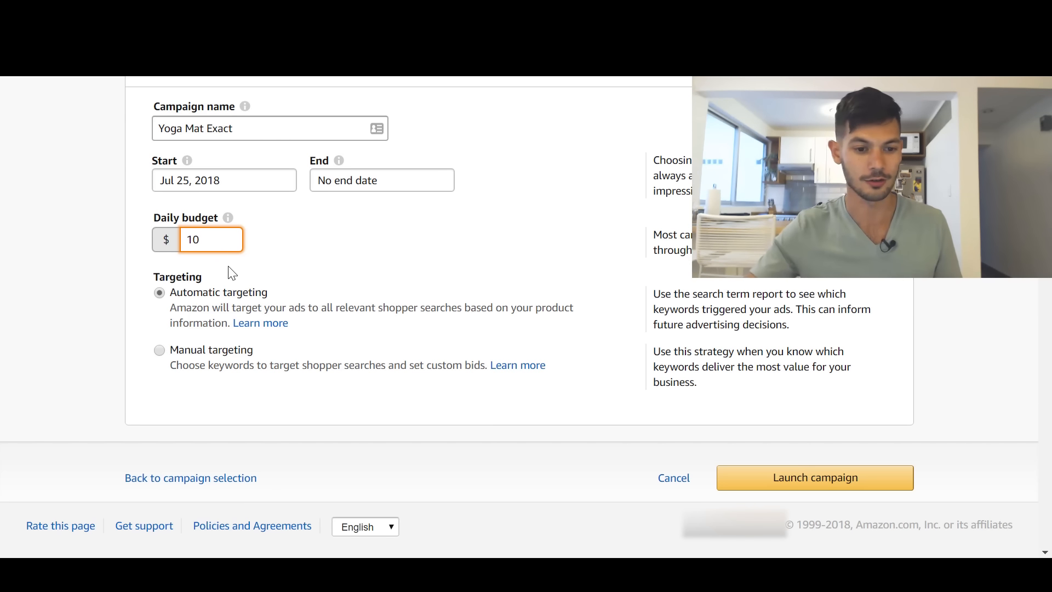
pyautogui.click(171, 354)
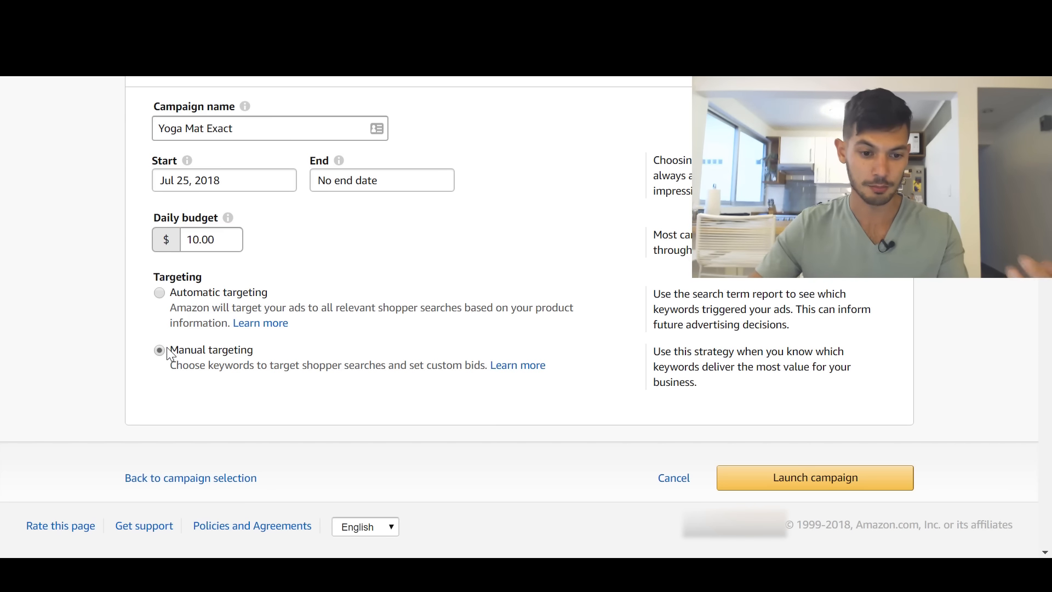
# Step: Name the new campaign's ad group "Ad group 1"
pyautogui.scroll(-3, 373, 308)
pyautogui.scroll(-3, 373, 308)
pyautogui.click(327, 295)
pyautogui.write('Ad group 1')
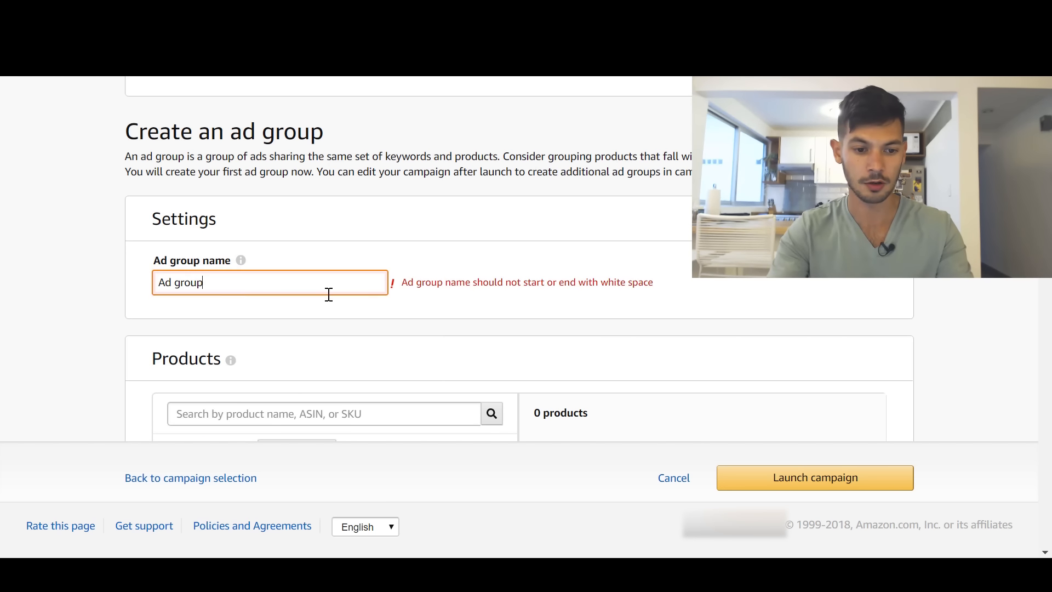
# Step: Try naming the campaign "Yoga Mat Manual" with an ad group called "Exact"
pyautogui.scroll(2, 328, 294)
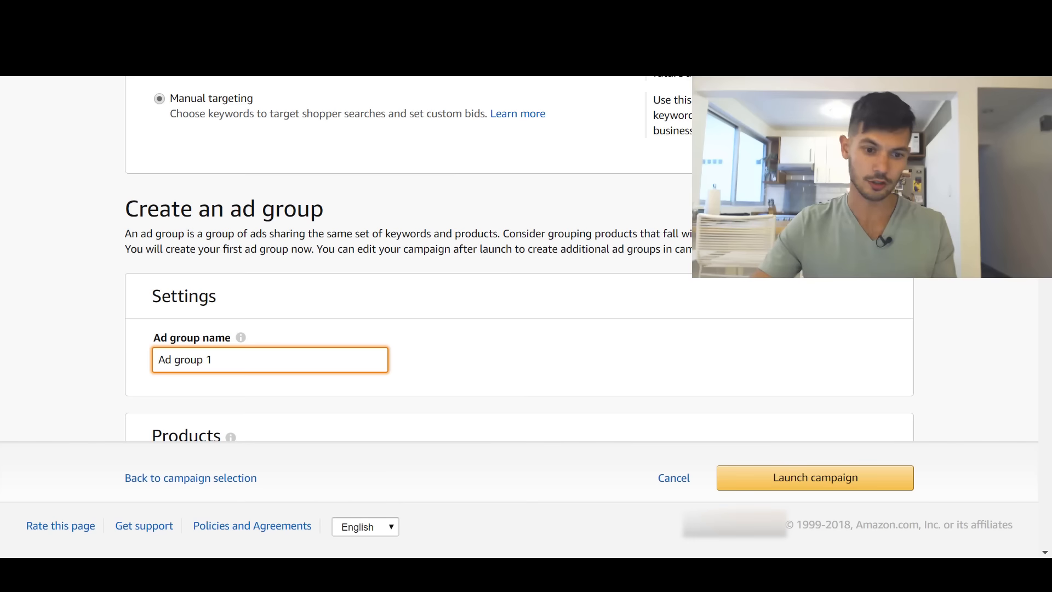
pyautogui.scroll(5, 551, 289)
pyautogui.doubleClick(272, 206)
pyautogui.write('a Mat Manual')
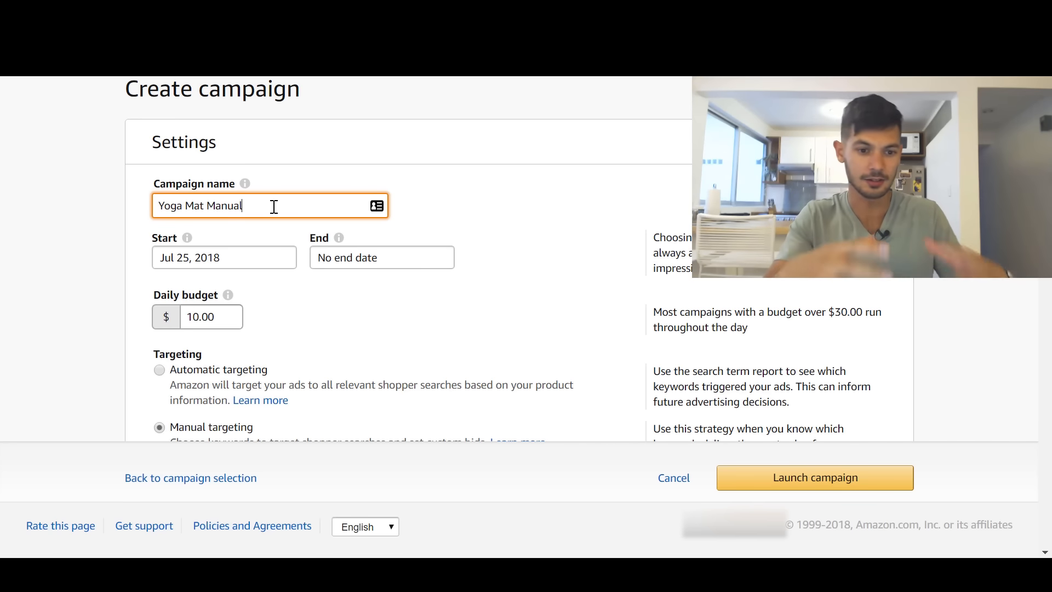
pyautogui.scroll(-10, 304, 212)
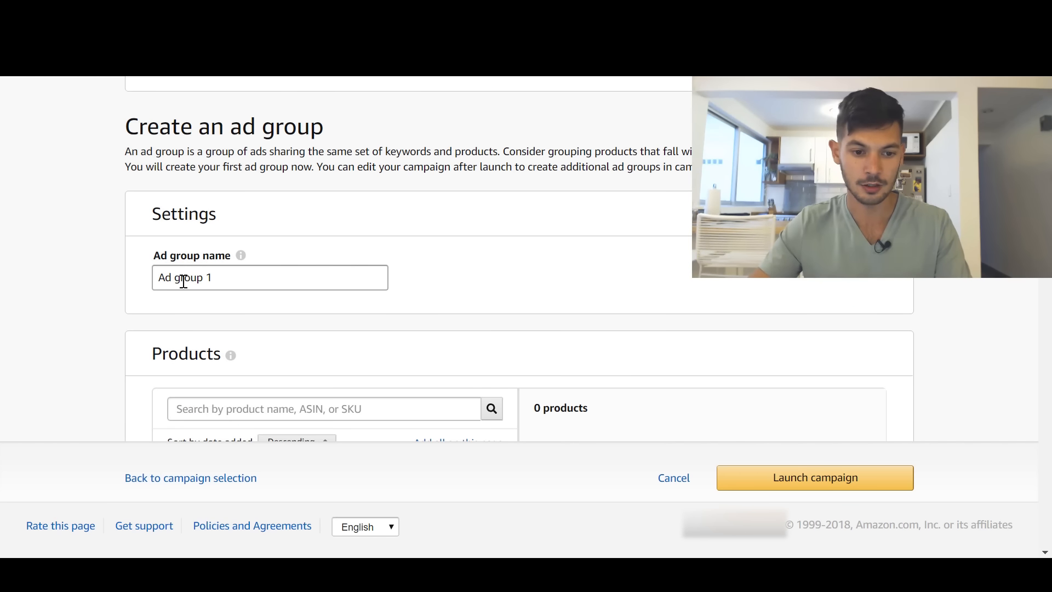
pyautogui.tripleClick(152, 272)
pyautogui.write('Exact')
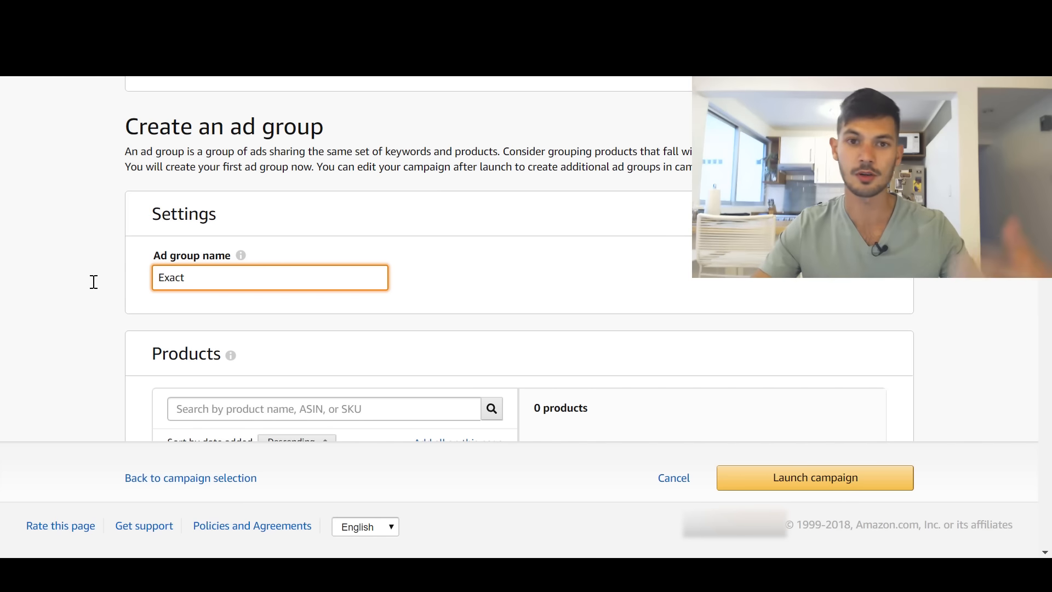
# Step: Rename the campaign "Yoga Mat Exact" and its ad group "Ad group 1"
pyautogui.scroll(15, 164, 274)
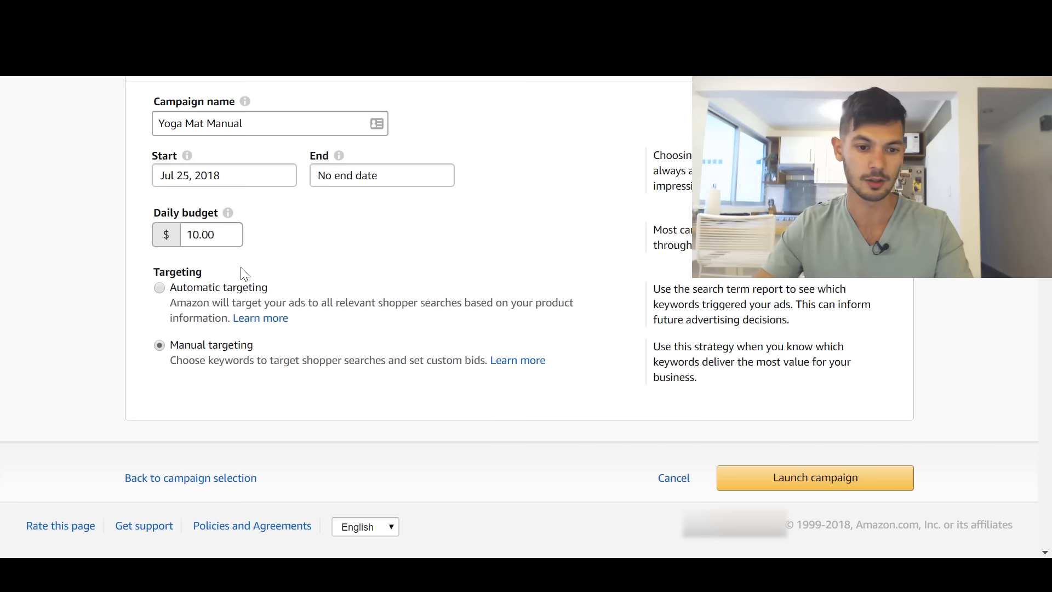
pyautogui.doubleClick(224, 205)
pyautogui.press('BackSpace')
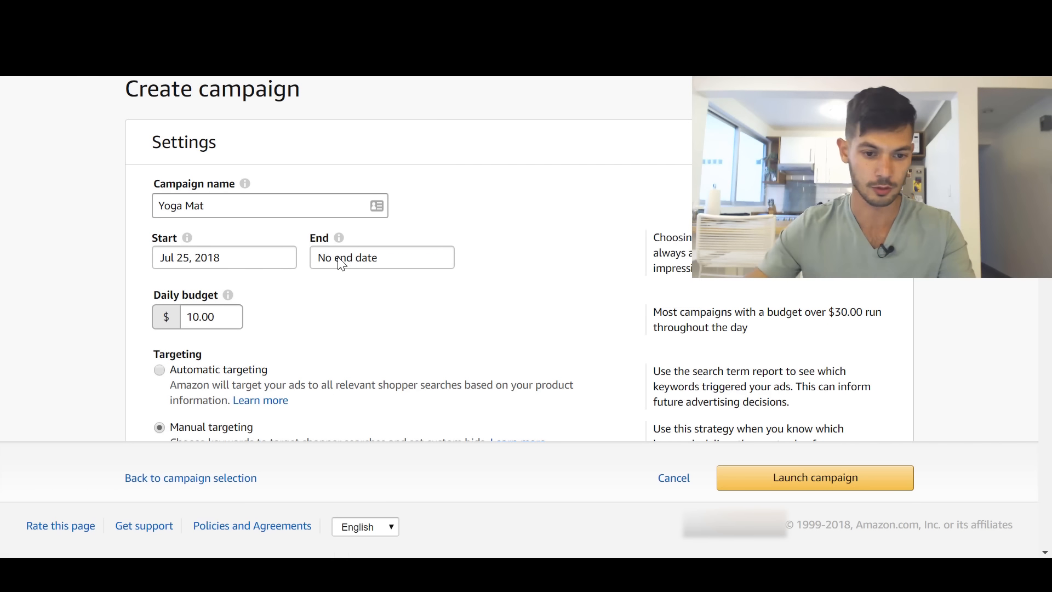
pyautogui.click(280, 210)
pyautogui.write('Exac')
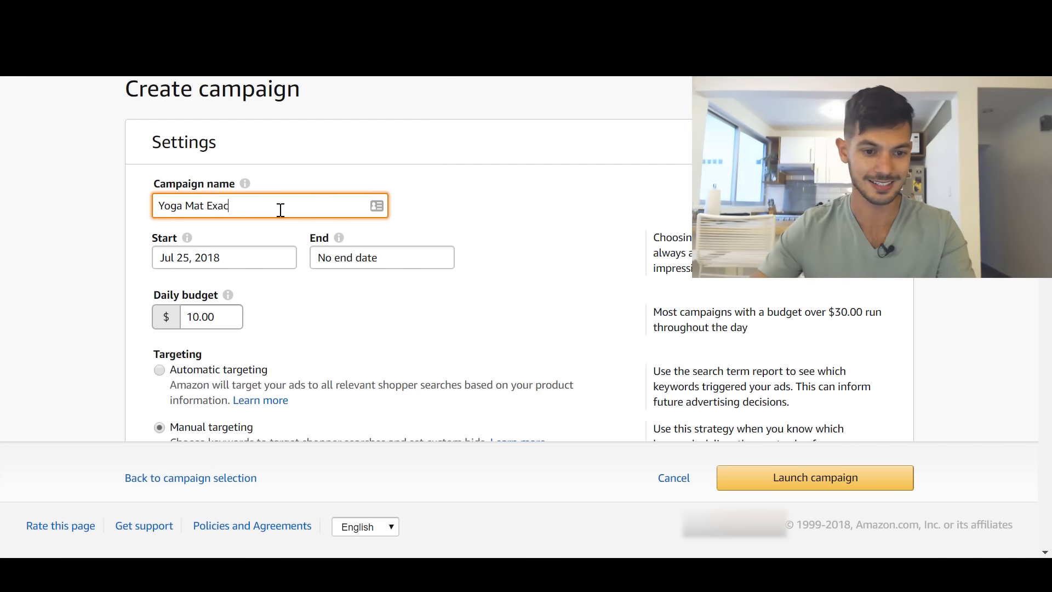
pyautogui.write('t')
pyautogui.scroll(-10, 277, 223)
pyautogui.doubleClick(144, 277)
pyautogui.write('Ad group 1')
# Step: Add the BalanceFrom exercise yoga mat to the ad group's advertised products
pyautogui.scroll(-2, 78, 278)
pyautogui.scroll(-2, 329, 307)
pyautogui.click(481, 319)
pyautogui.scroll(-1, 1031, 279)
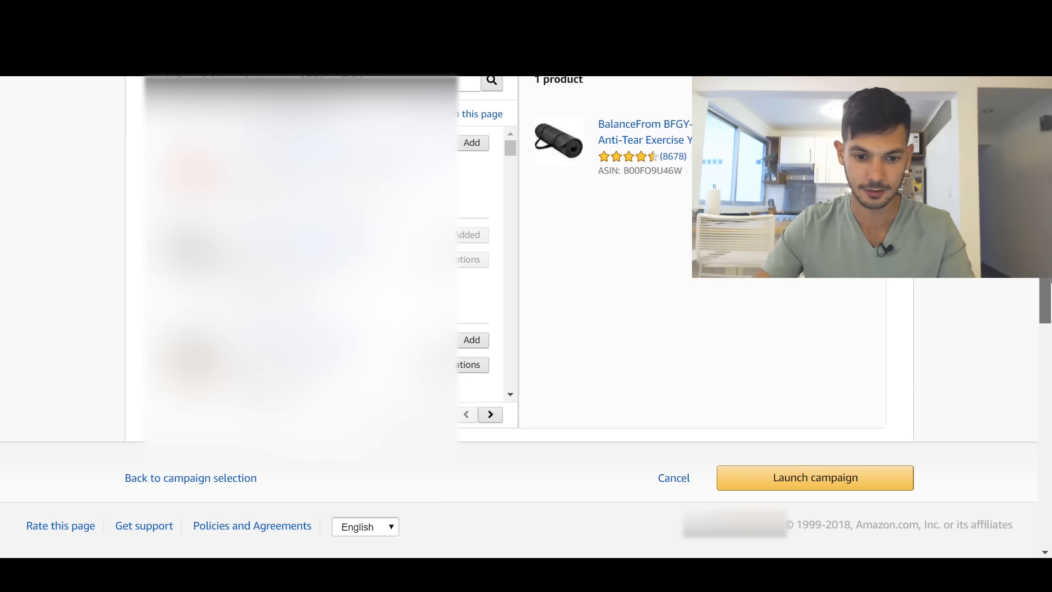
# Step: Clear the default keyword bid and check the suggested keywords area
pyautogui.scroll(-5, 362, 192)
pyautogui.doubleClick(203, 200)
pyautogui.press('BackSpace')
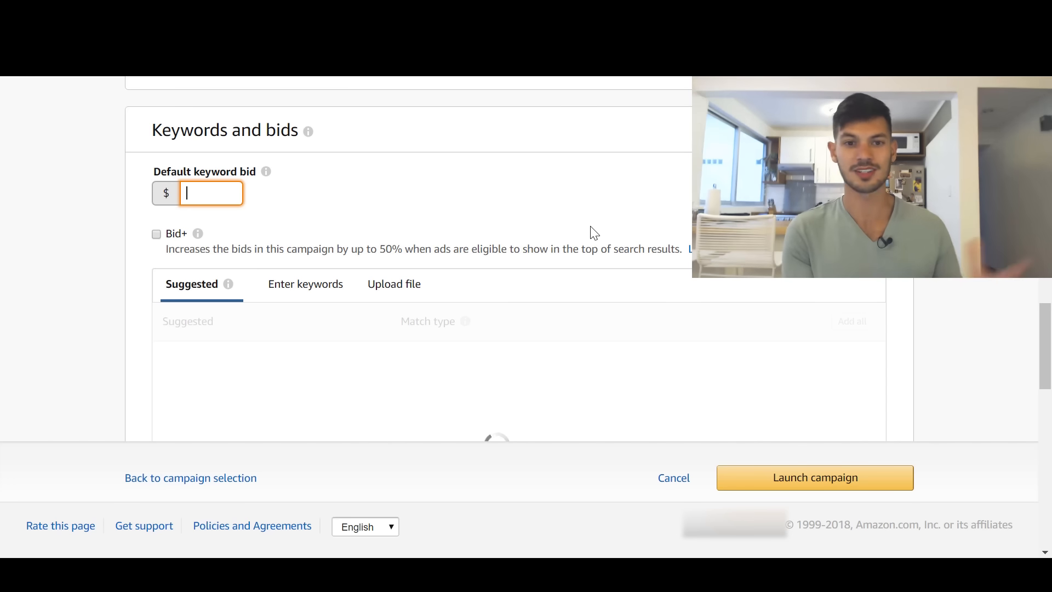
pyautogui.scroll(-3, 595, 233)
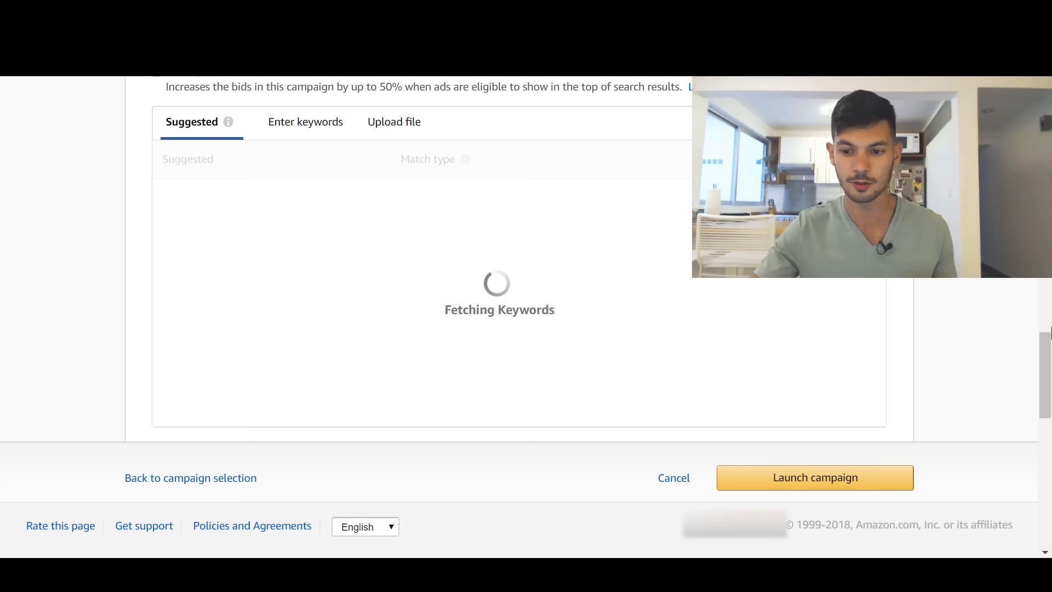
pyautogui.scroll(3, 282, 293)
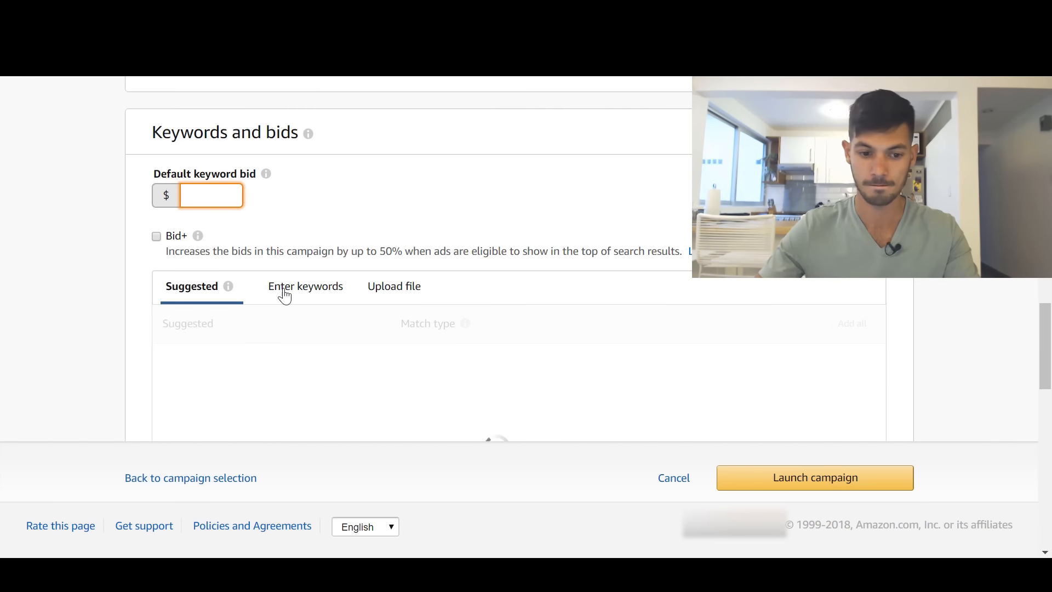
# Step: Switch to entering keywords manually and set their match type to Exact
pyautogui.click(282, 293)
pyautogui.scroll(-2, 366, 292)
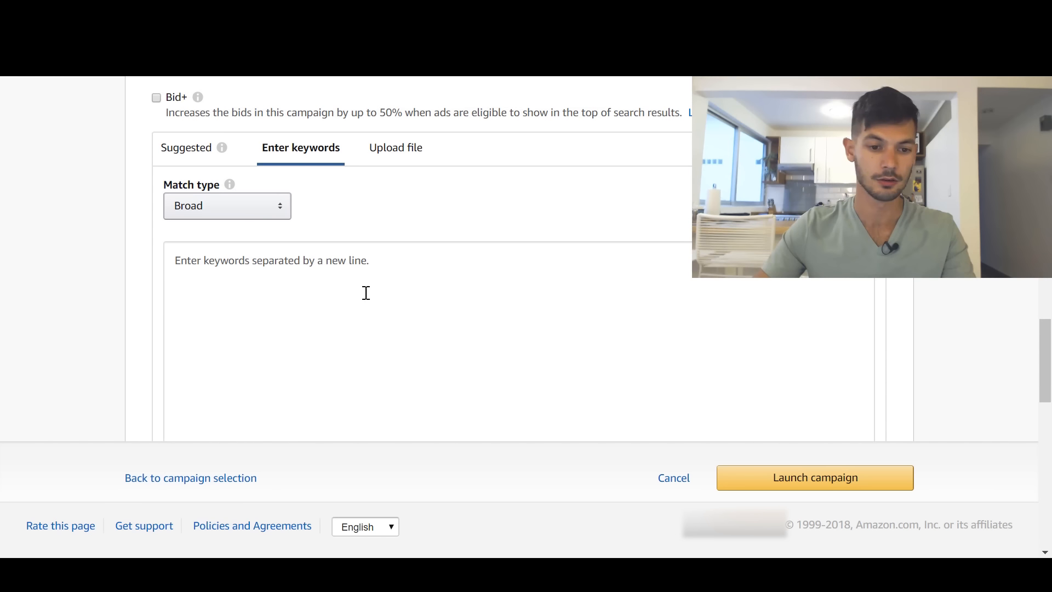
pyautogui.click(218, 209)
pyautogui.click(237, 228)
pyautogui.click(199, 213)
pyautogui.click(198, 245)
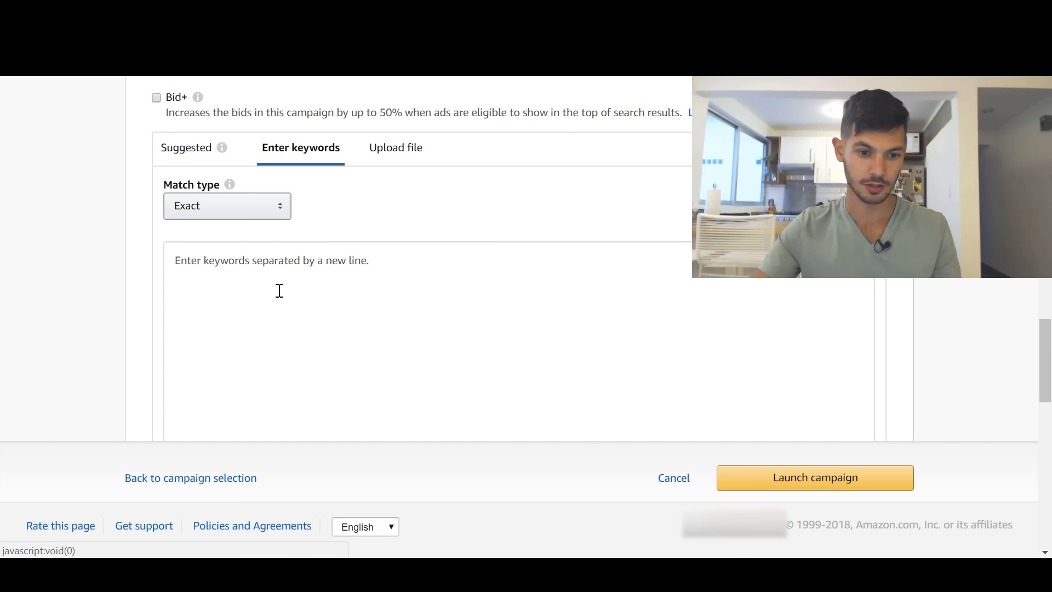
# Step: Copy the keyword list from column B of Sheet1 in Excel and add it to the Seller Central campaign as exact match keywords
pyautogui.hotkey('alt', 'Tab')
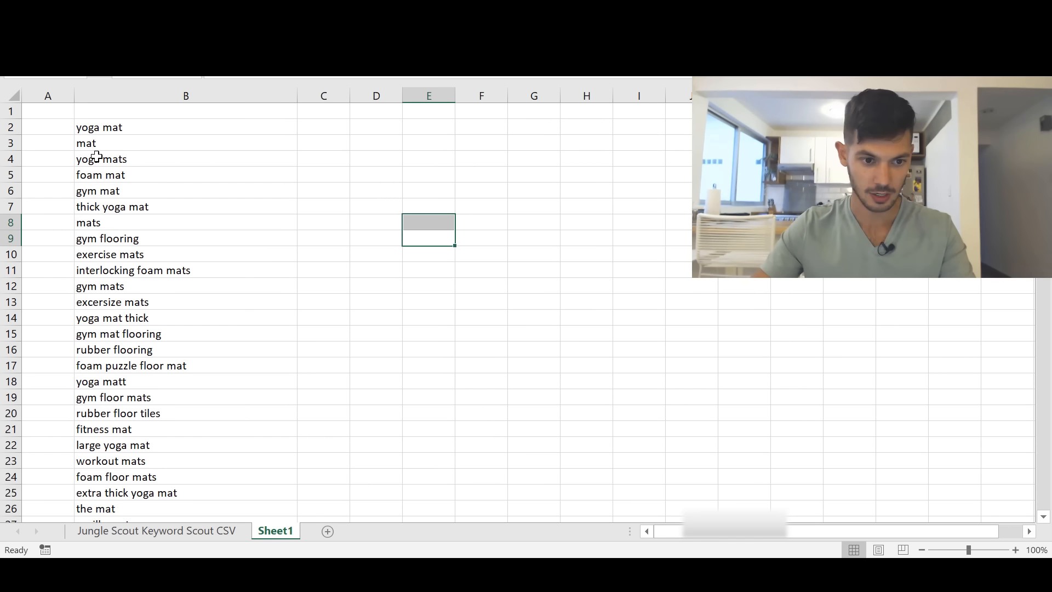
pyautogui.click(97, 131)
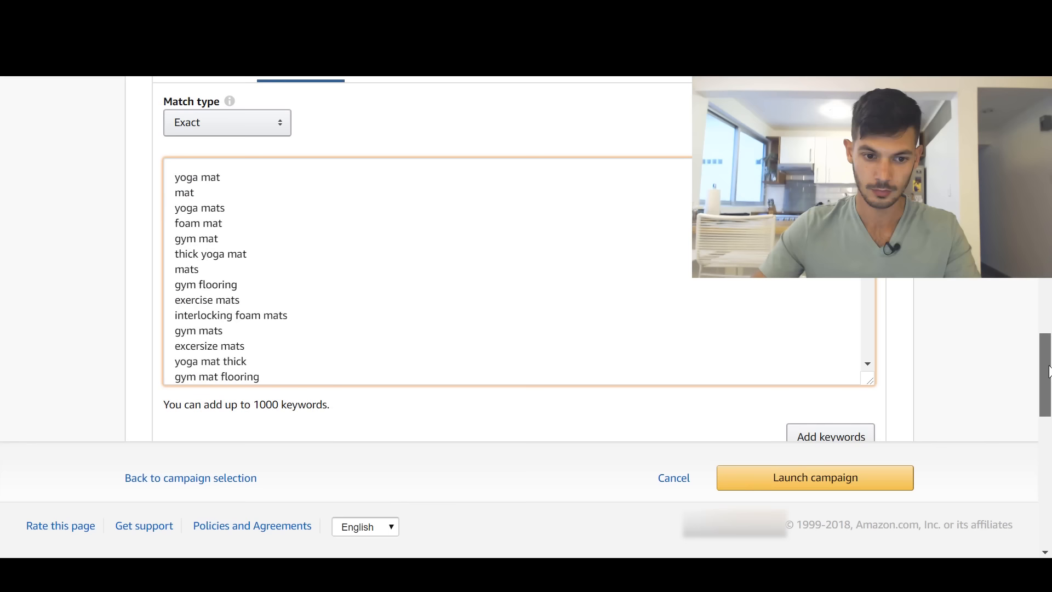
pyautogui.scroll(-1, 1012, 358)
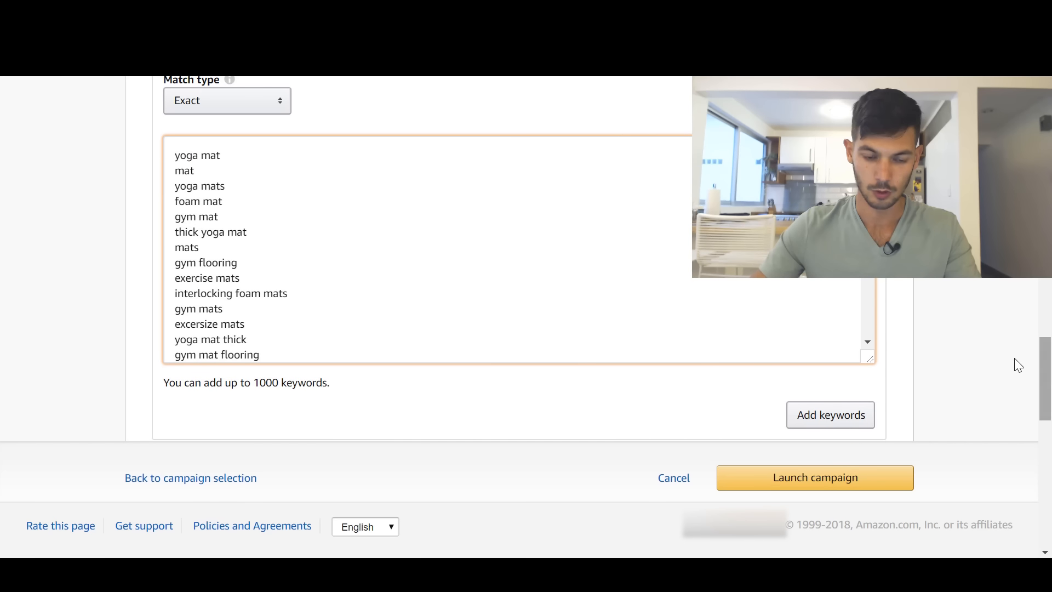
pyautogui.click(838, 417)
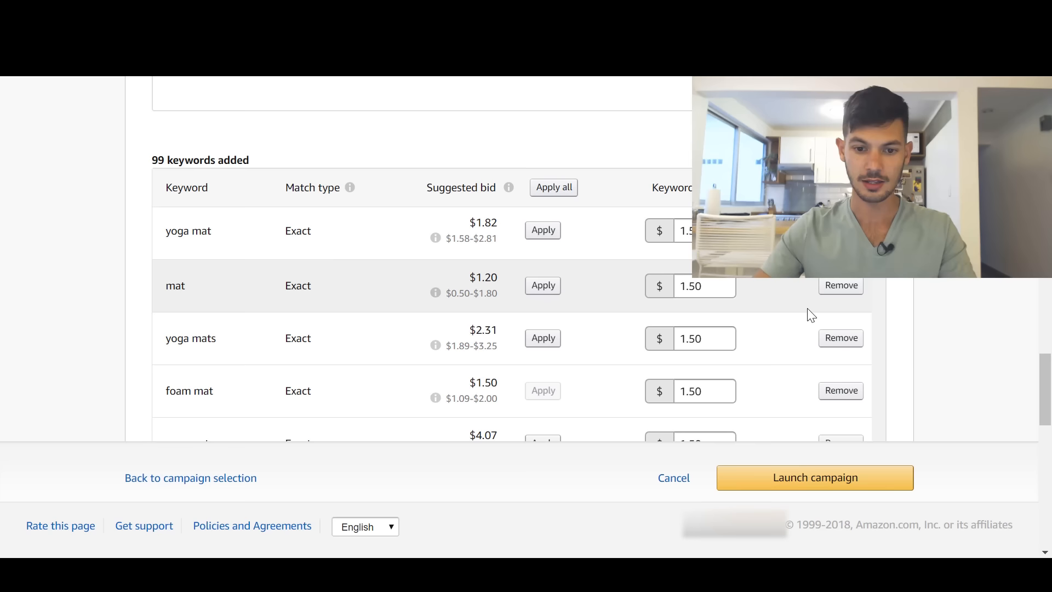
# Step: Compare the suggested bids with the keyword bids for the first added keywords, starting with "yoga mat"
pyautogui.moveTo(1046, 379); pyautogui.dragTo(1046, 388)
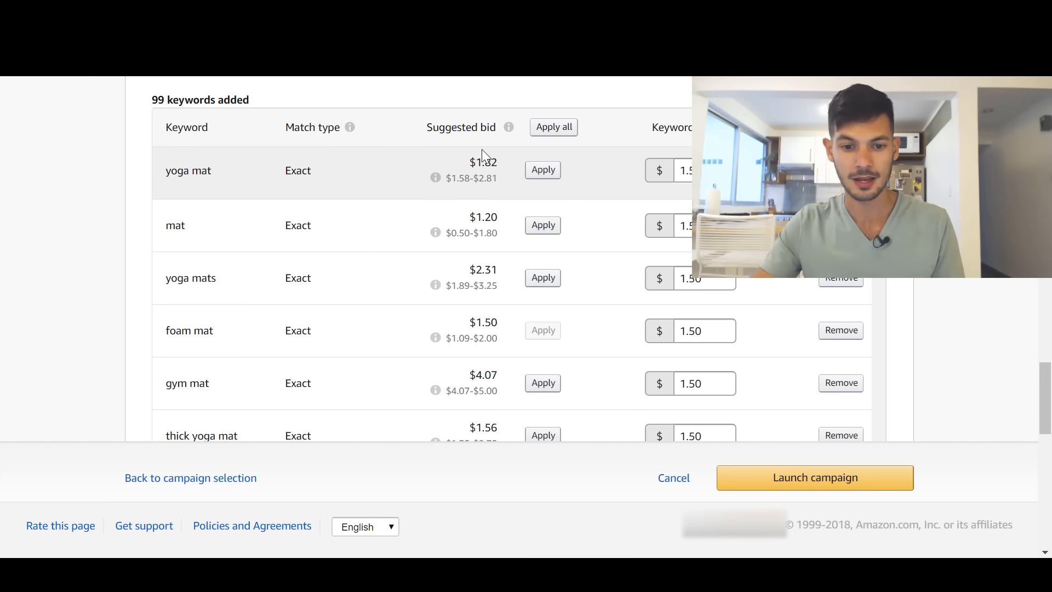
pyautogui.moveTo(477, 163); pyautogui.dragTo(500, 164)
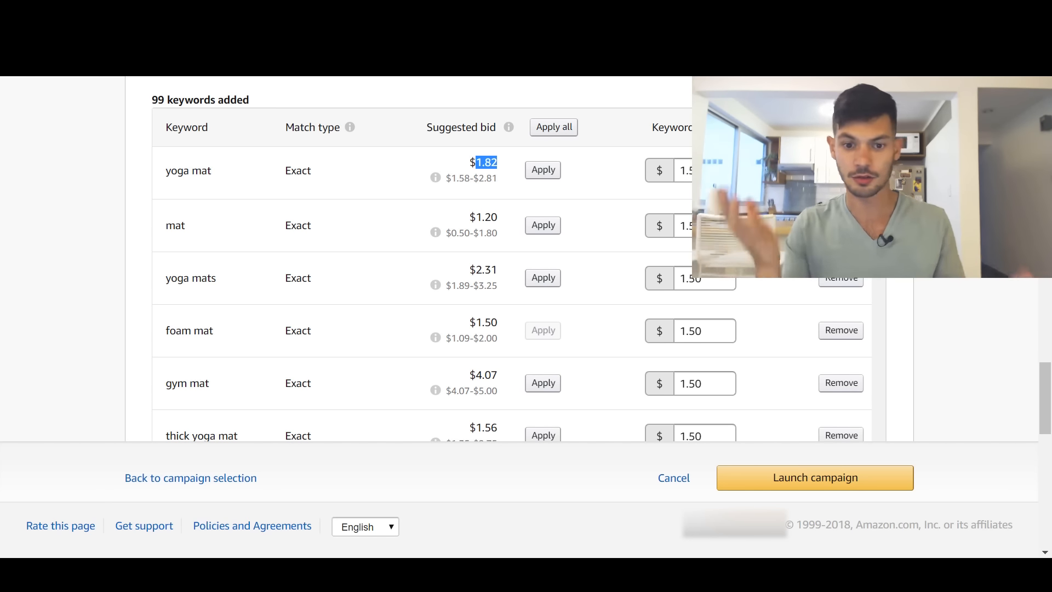
pyautogui.click(778, 269)
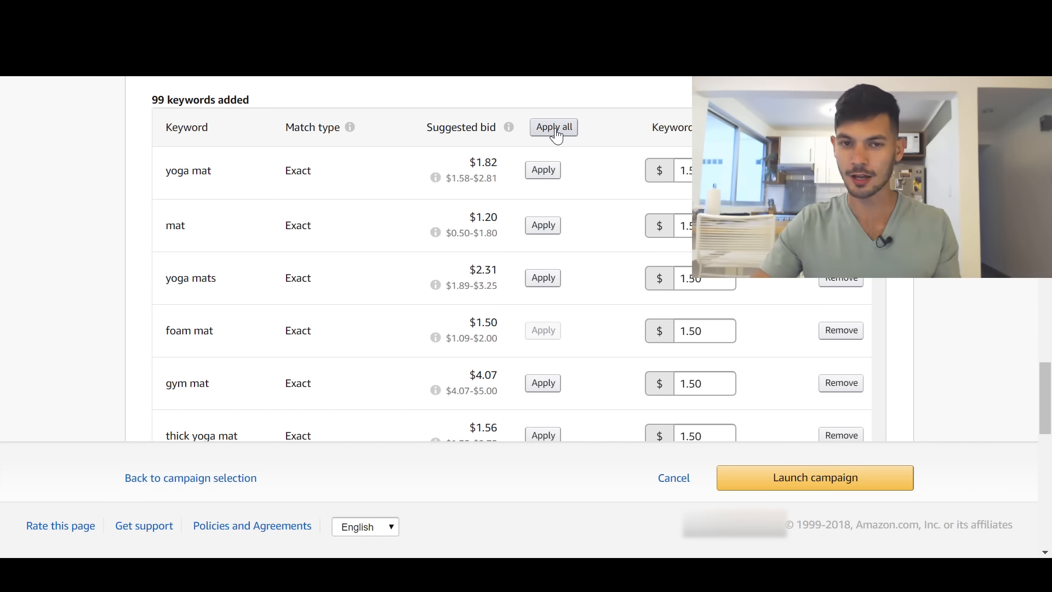
pyautogui.scroll(-2, 585, 222)
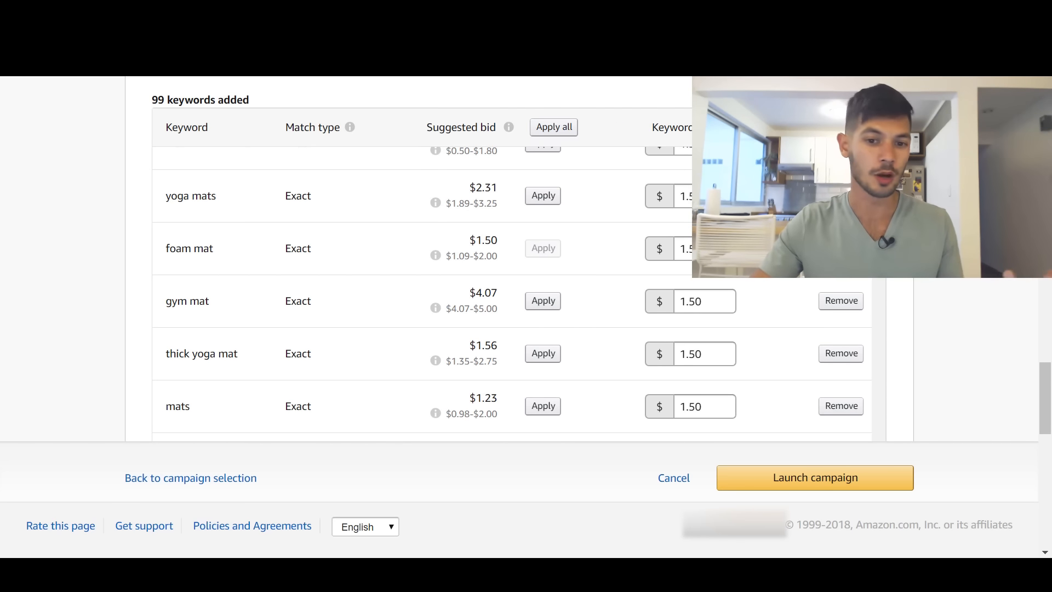
pyautogui.scroll(2, 632, 204)
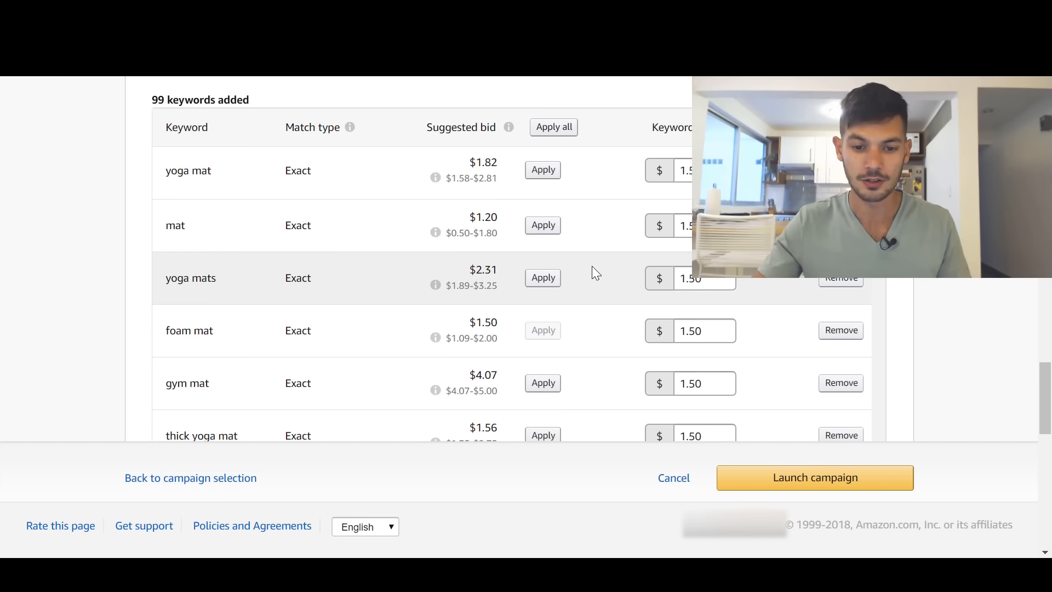
# Step: Examine the suggested bids and bid ranges further down the added keyword list, including "gorilla mats" and "fitness mats"
pyautogui.scroll(-5, 591, 265)
pyautogui.scroll(-12, 512, 293)
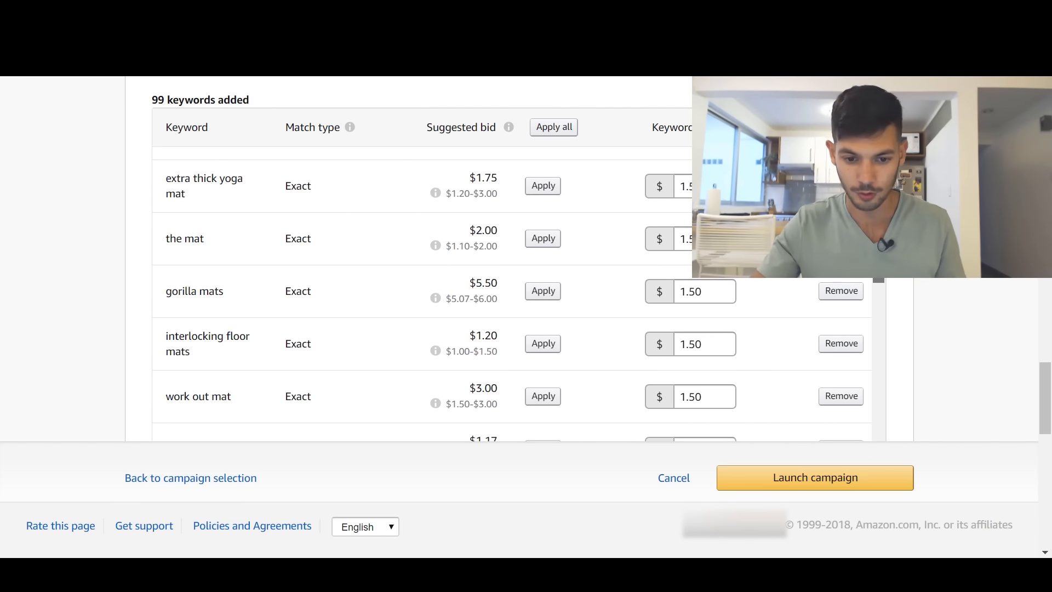
pyautogui.scroll(-1, 511, 293)
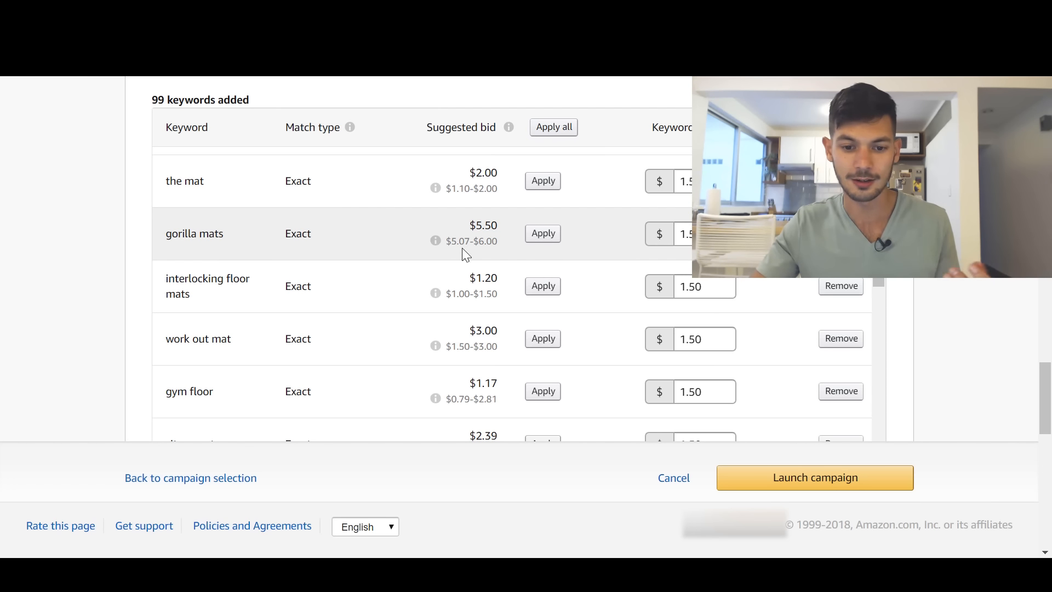
pyautogui.scroll(2, 541, 154)
pyautogui.scroll(-2, 562, 247)
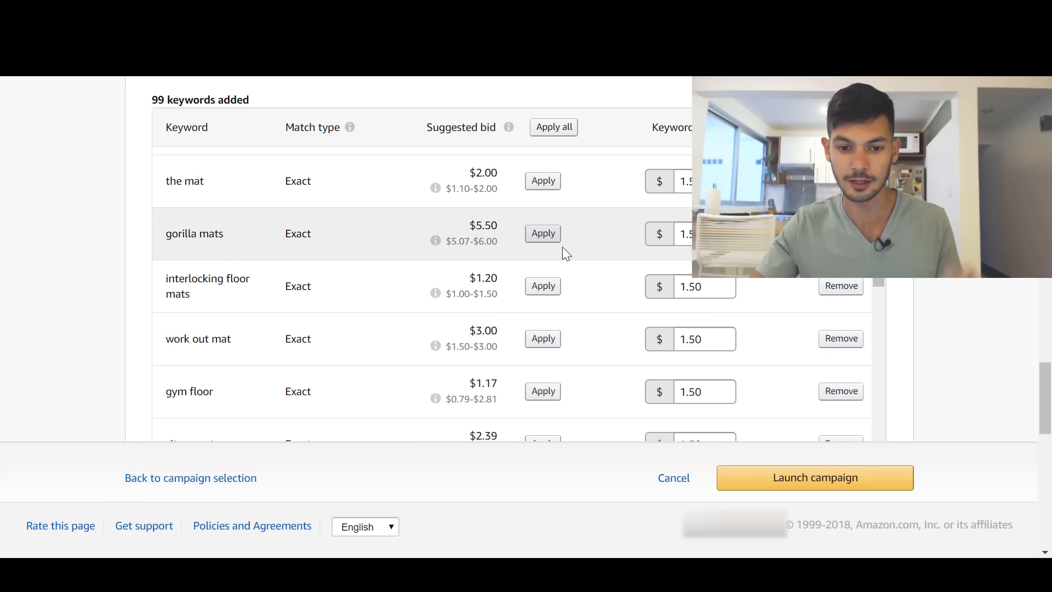
pyautogui.scroll(-1, 564, 245)
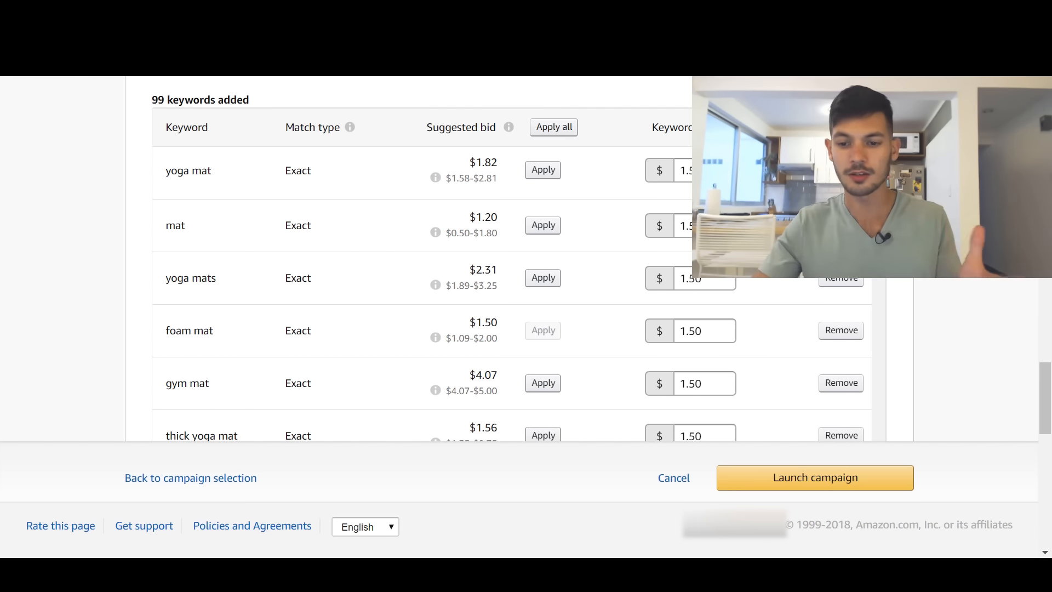
pyautogui.scroll(-15, 880, 278)
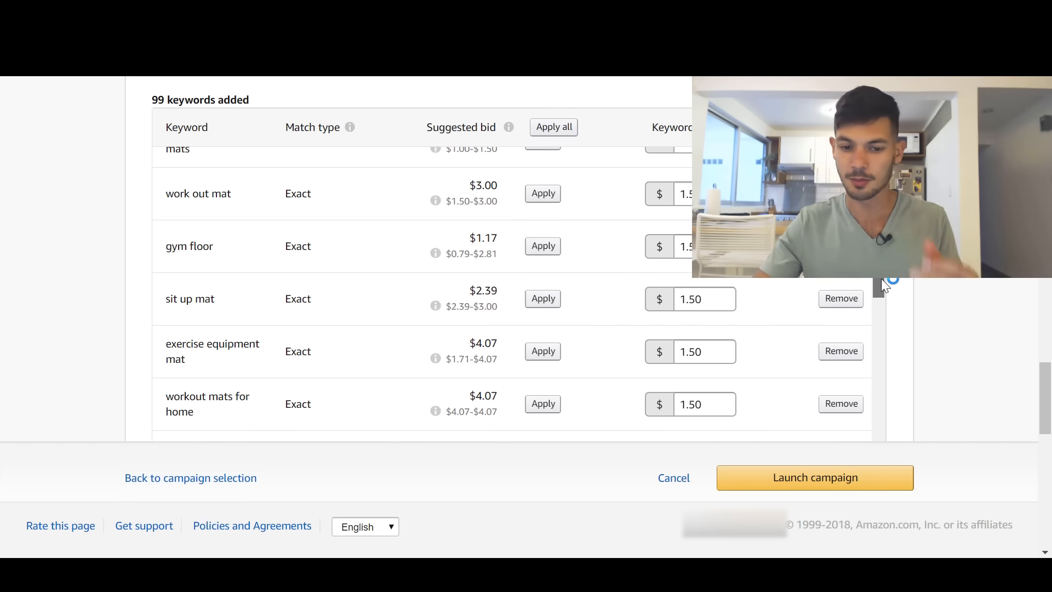
pyautogui.scroll(-10, 882, 370)
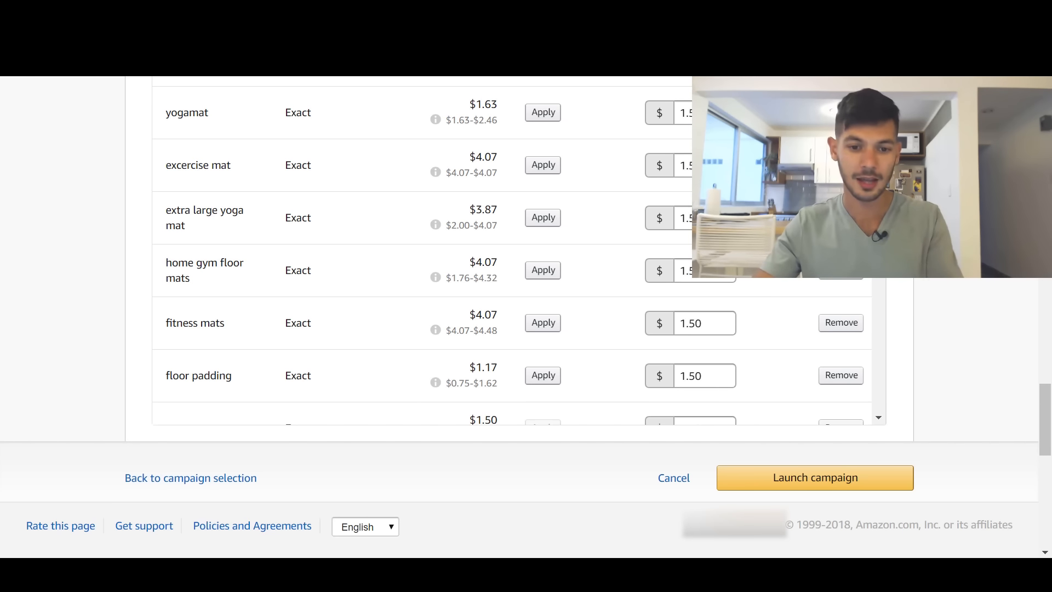
pyautogui.scroll(-1, 512, 252)
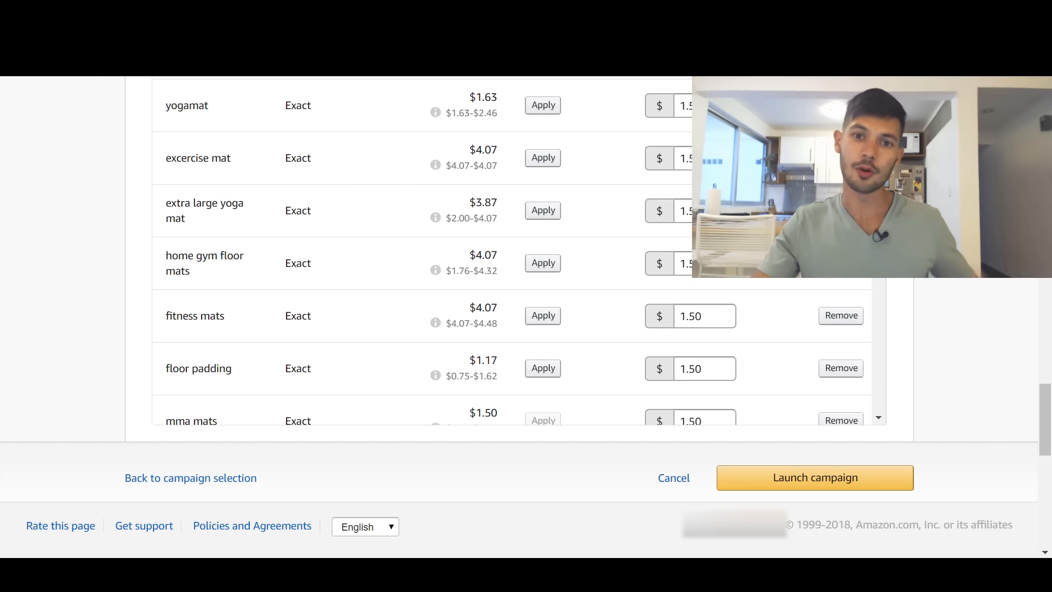
pyautogui.scroll(2, 512, 252)
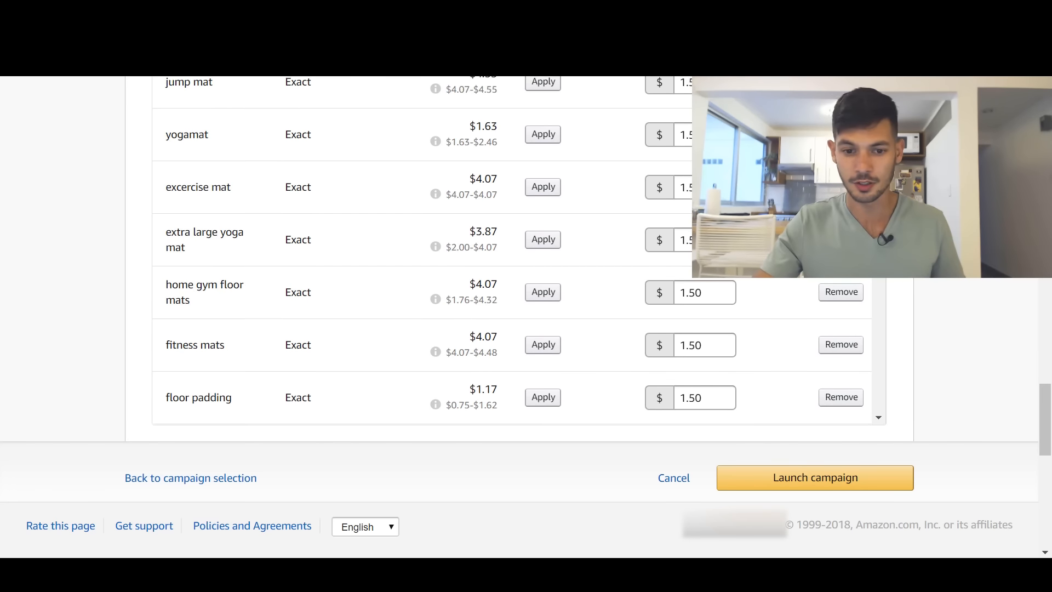
# Step: Apply the suggested bids to all added exact match keywords and launch the campaign
pyautogui.scroll(2, 1048, 400)
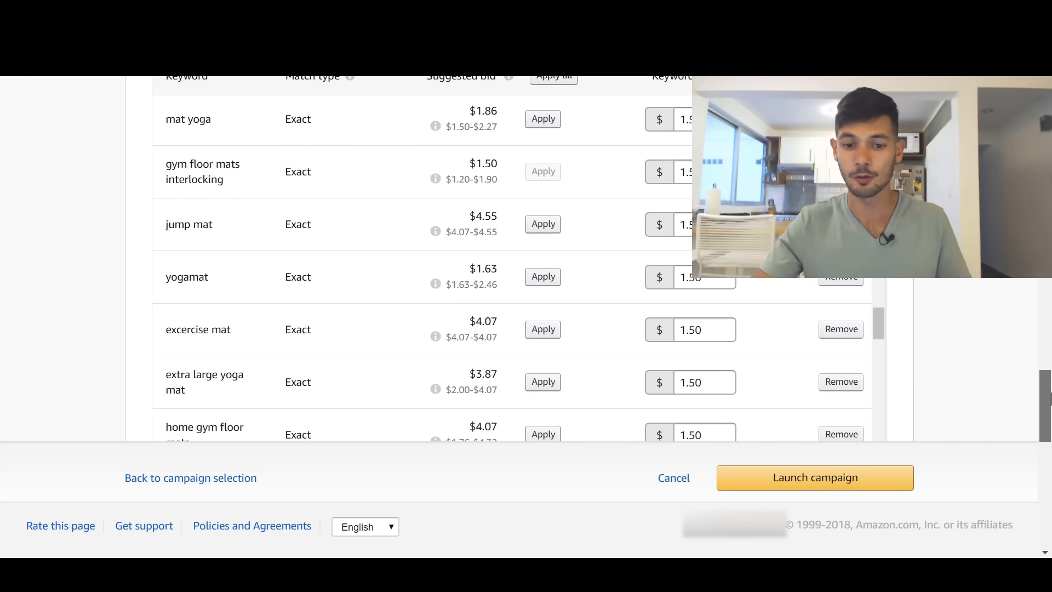
pyautogui.scroll(10, 890, 334)
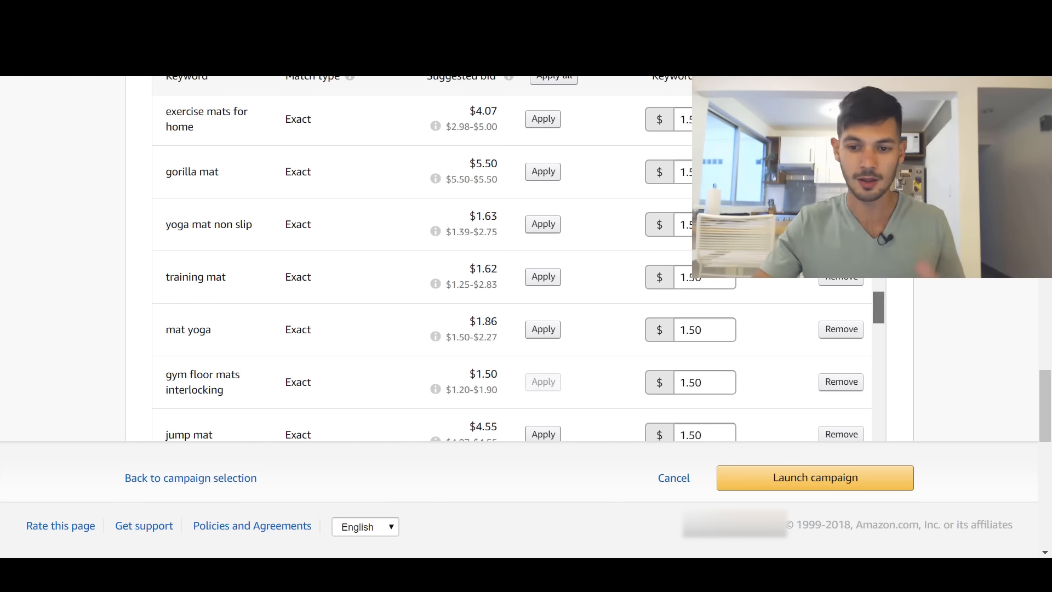
pyautogui.scroll(2, 1047, 408)
pyautogui.scroll(1, 1048, 408)
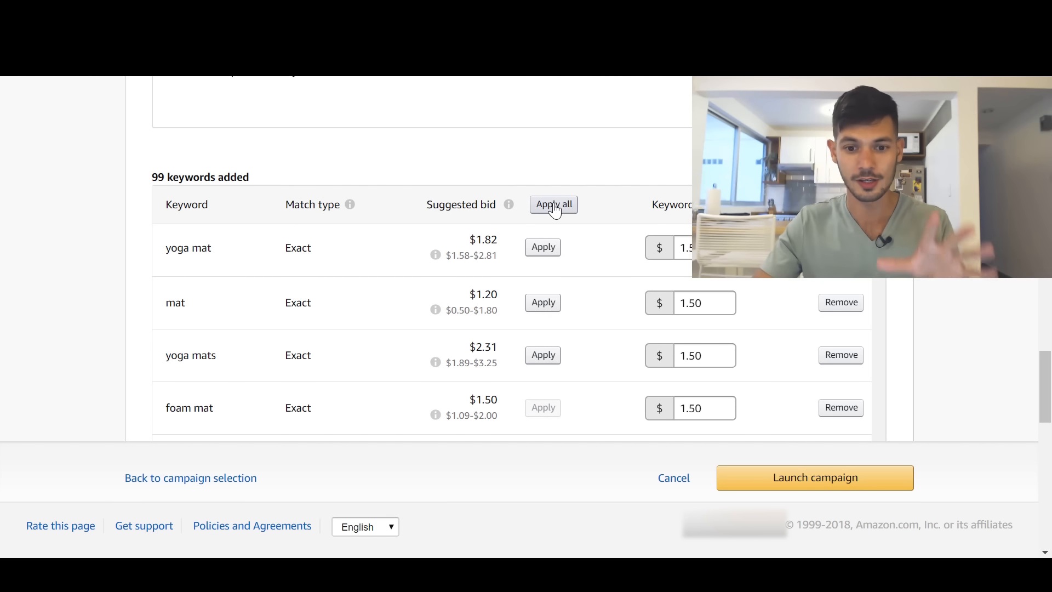
pyautogui.click(555, 210)
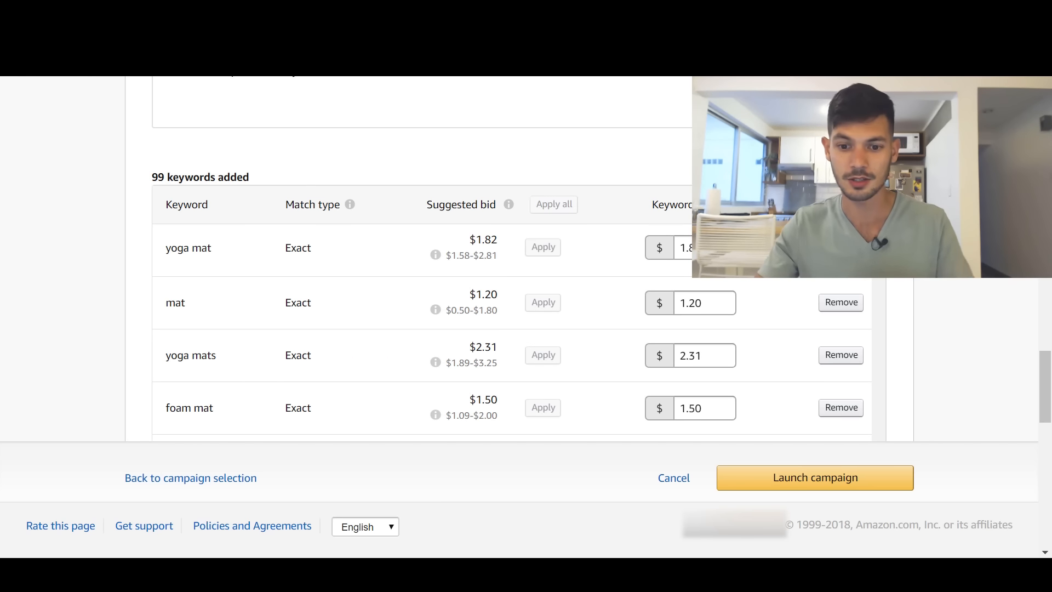
pyautogui.click(800, 470)
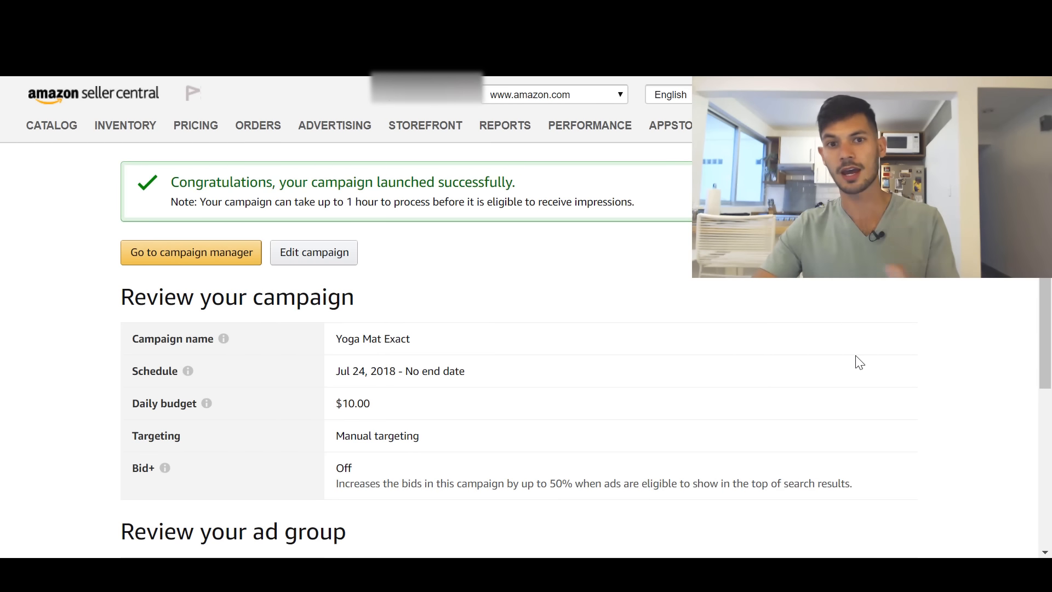
# Step: Review the launched campaign's settings and the "Fast way" step list in the Word notes
pyautogui.scroll(-1, 860, 362)
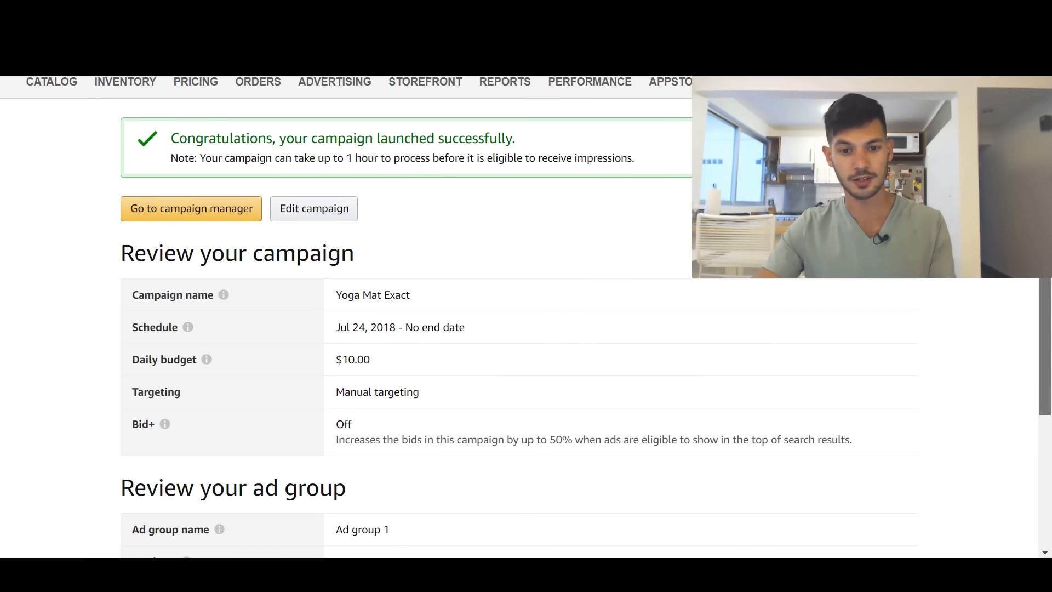
pyautogui.scroll(-3, 470, 265)
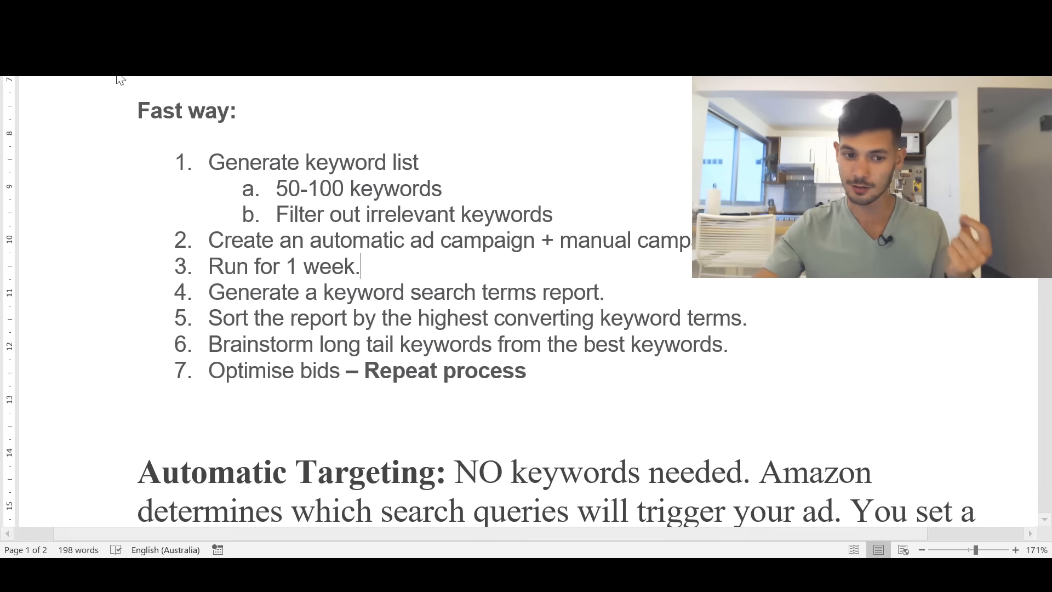
pyautogui.moveTo(138, 110); pyautogui.dragTo(324, 137)
pyautogui.click(368, 148)
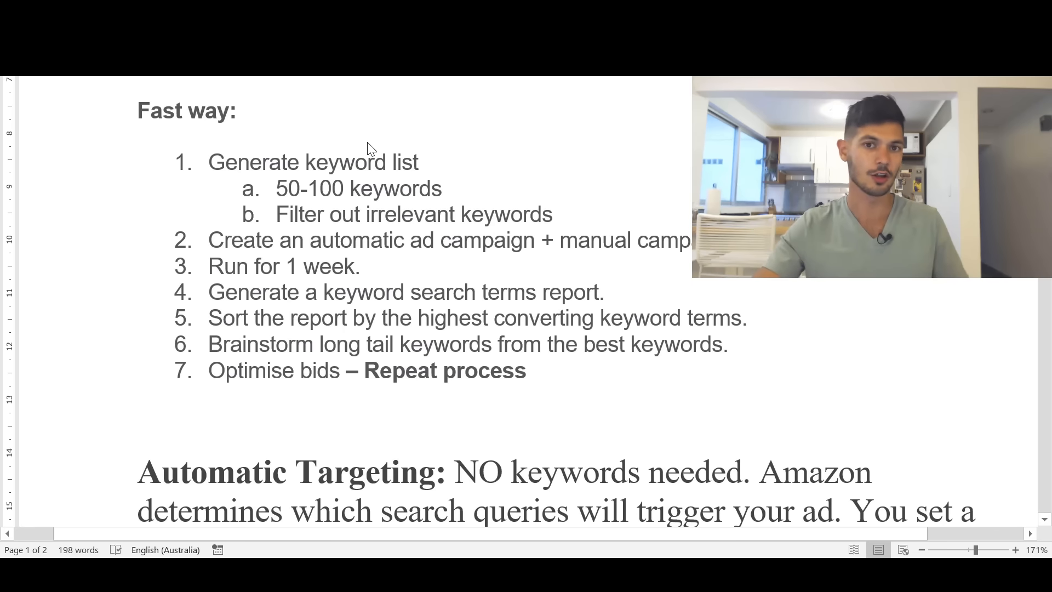
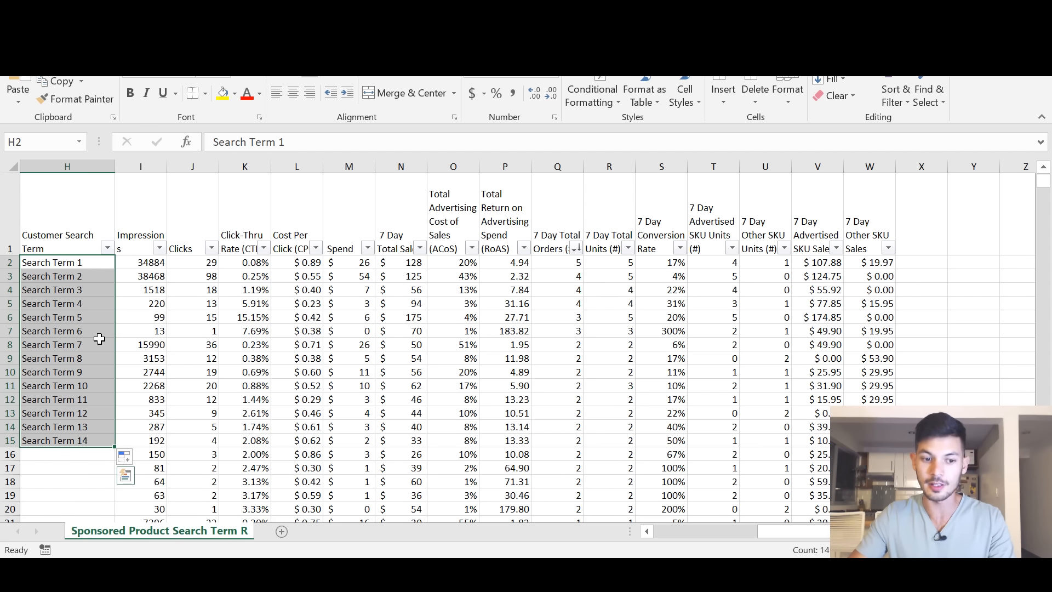
# Step: Copy Search Term 1 through Search Term 14 from the Excel report and open Ad group 1 of Yoga Mat Exact in Seller Central
pyautogui.hotkey('ctrl', 'c')
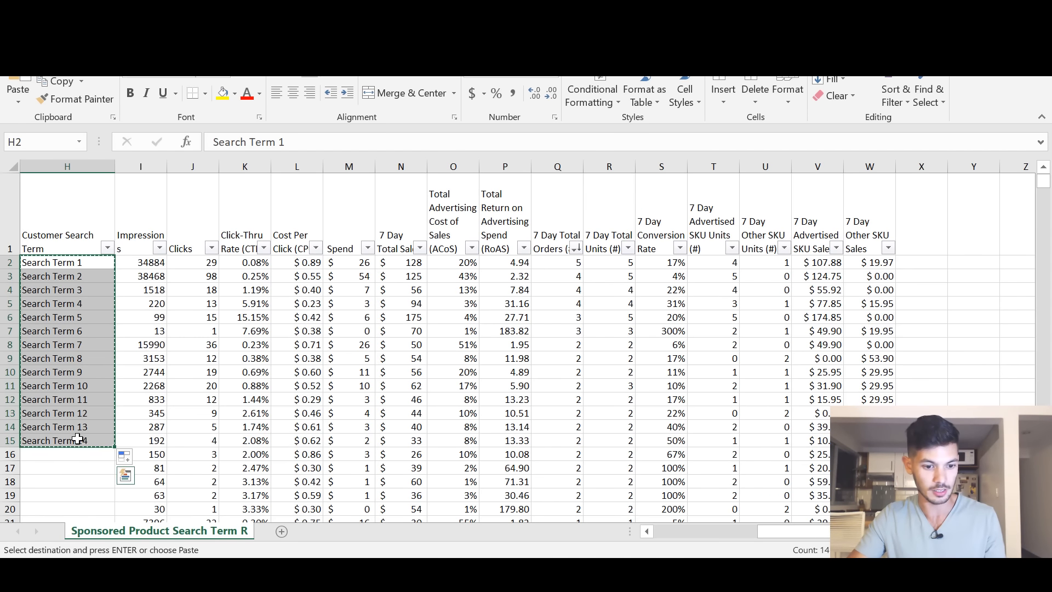
pyautogui.hotkey('alt', 'Tab')
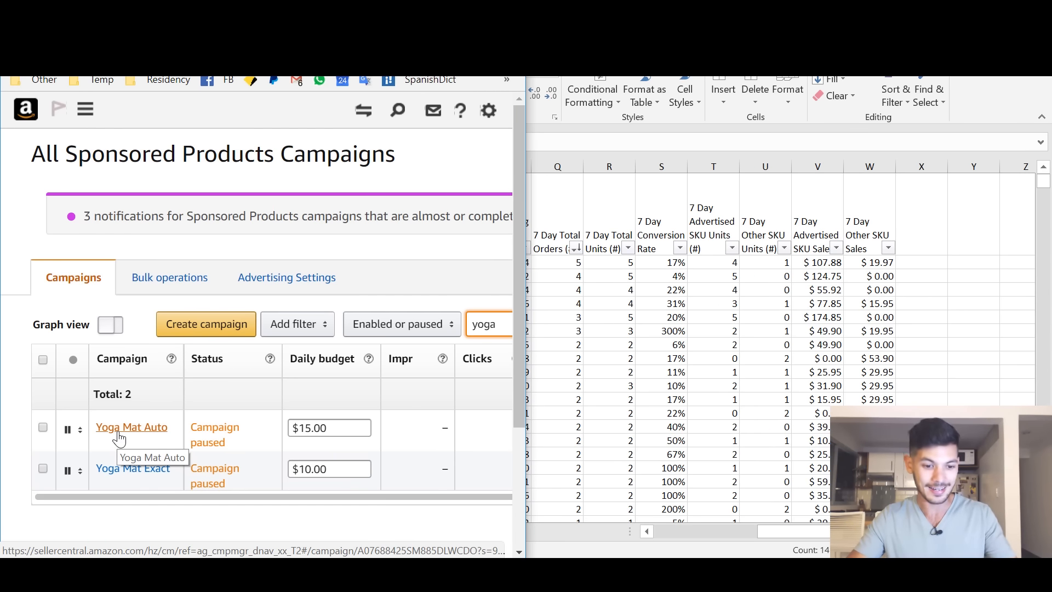
pyautogui.click(131, 467)
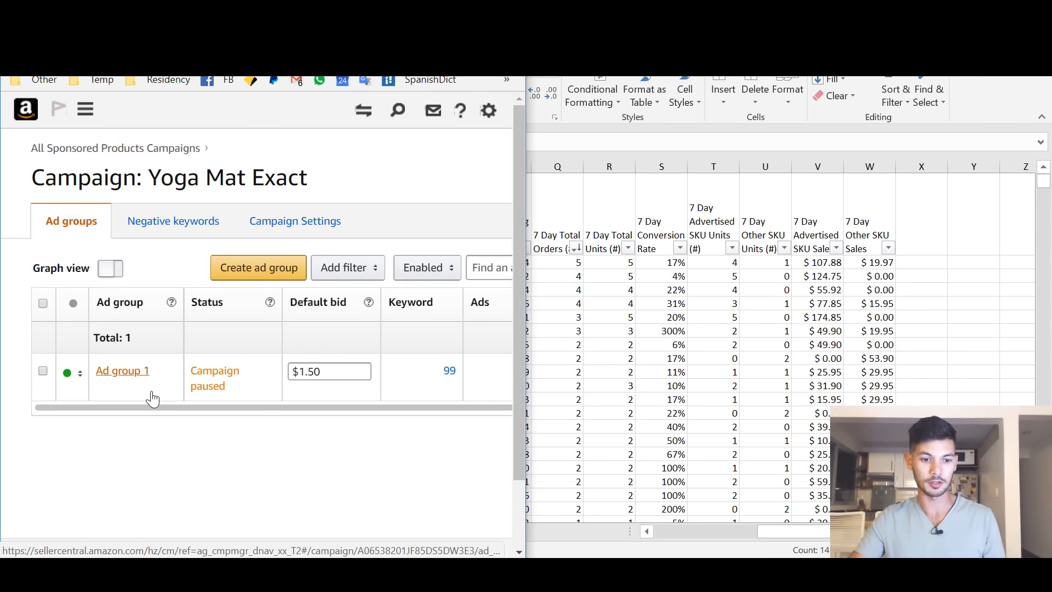
pyautogui.click(151, 393)
pyautogui.click(121, 237)
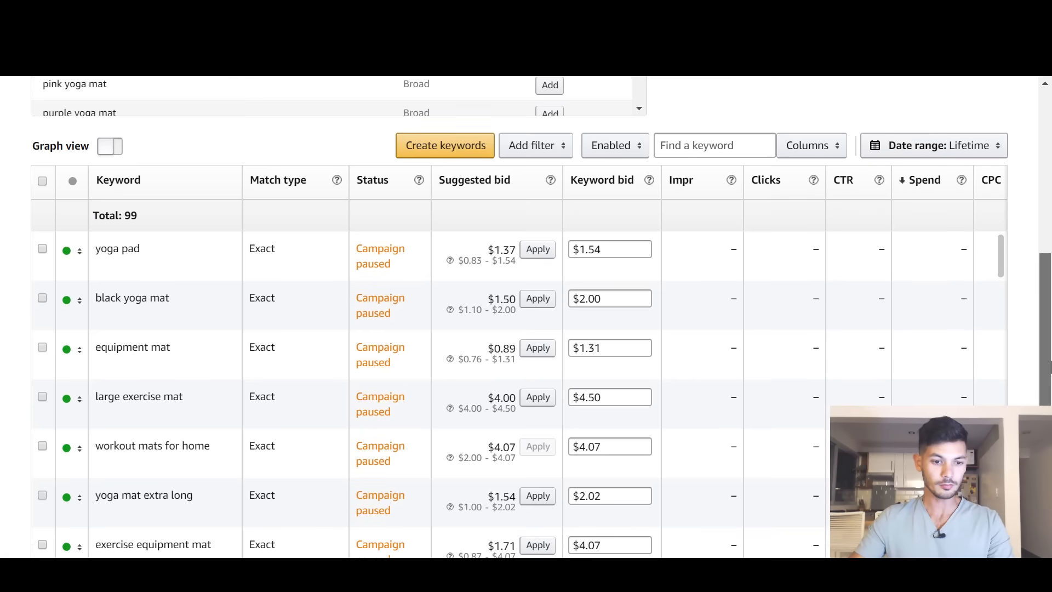
# Step: Switch the ad group to providing own keywords and paste the copied search terms as the keyword list
pyautogui.scroll(-1, 1048, 224)
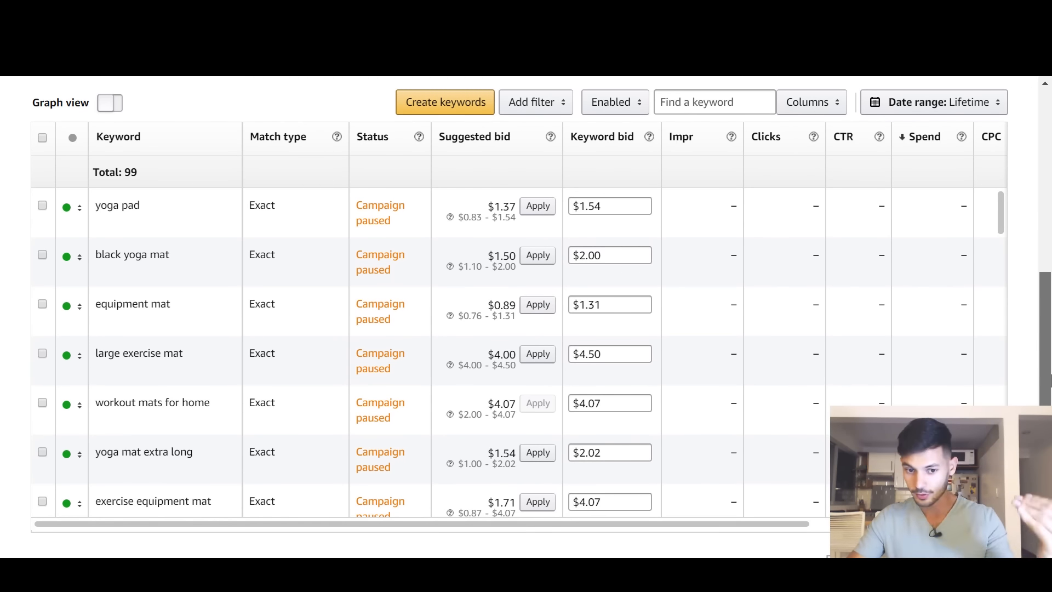
pyautogui.scroll(5, 1049, 224)
pyautogui.scroll(1, 1049, 225)
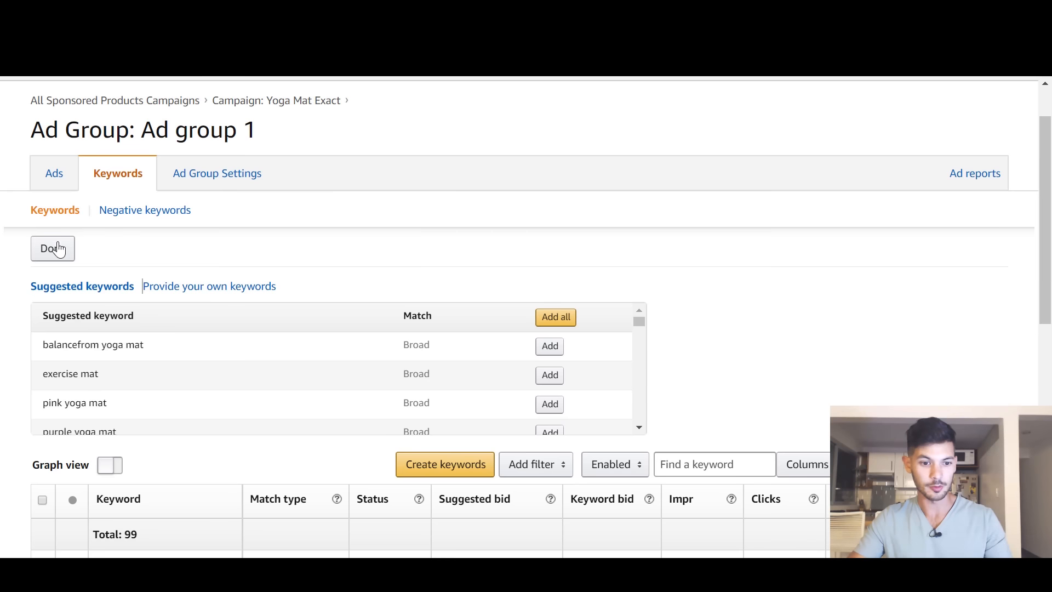
pyautogui.click(189, 294)
pyautogui.click(172, 336)
pyautogui.hotkey('ctrl', 'v')
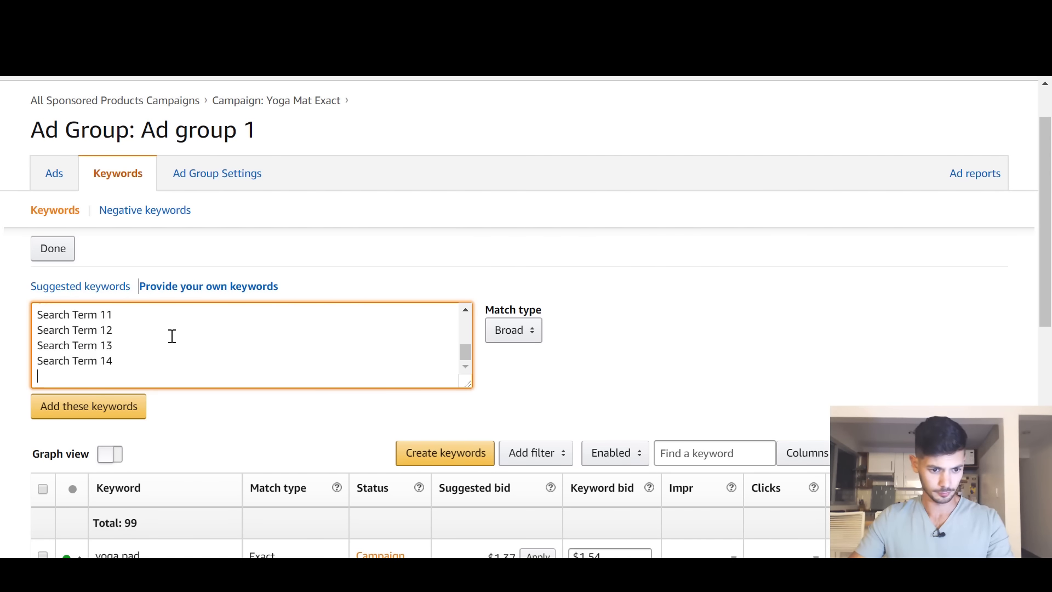
# Step: Set the match type of the pasted search terms to Exact and add them to the ad group
pyautogui.click(524, 335)
pyautogui.click(524, 338)
pyautogui.scroll(-1, 698, 321)
pyautogui.scroll(1, 699, 320)
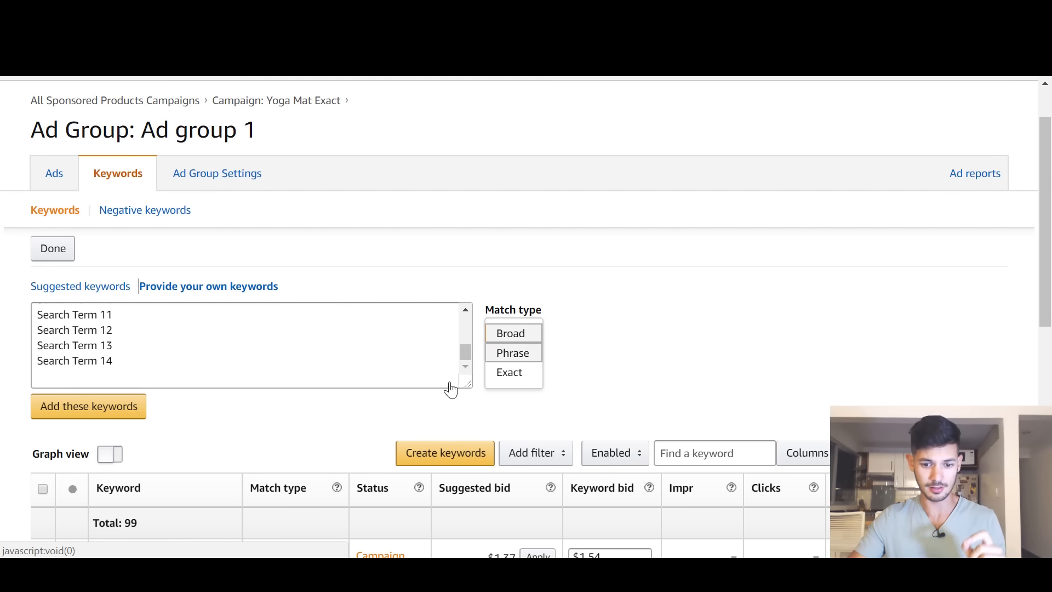
pyautogui.click(508, 373)
pyautogui.click(165, 381)
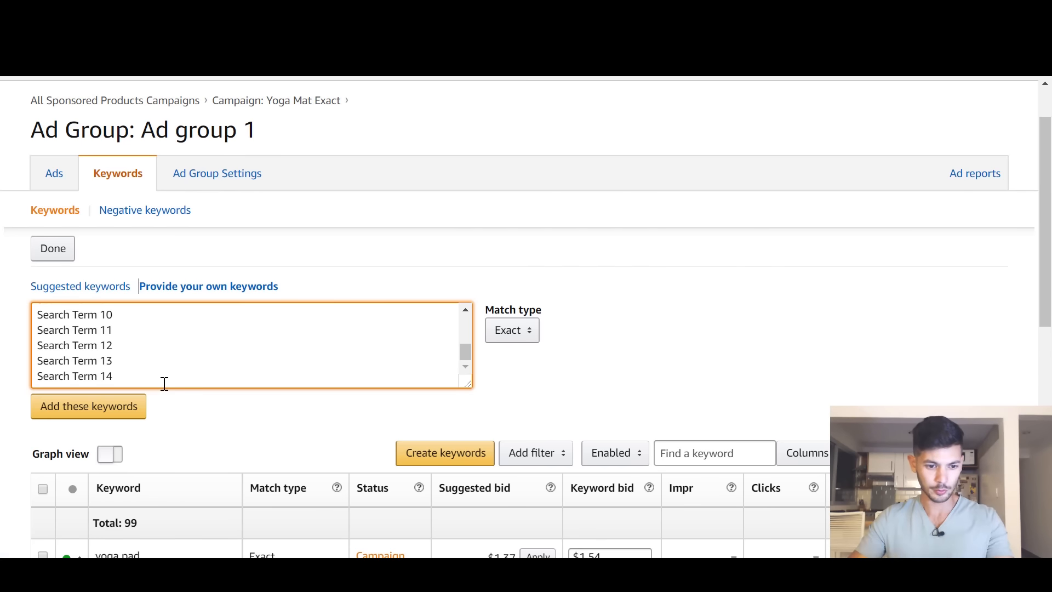
pyautogui.click(119, 416)
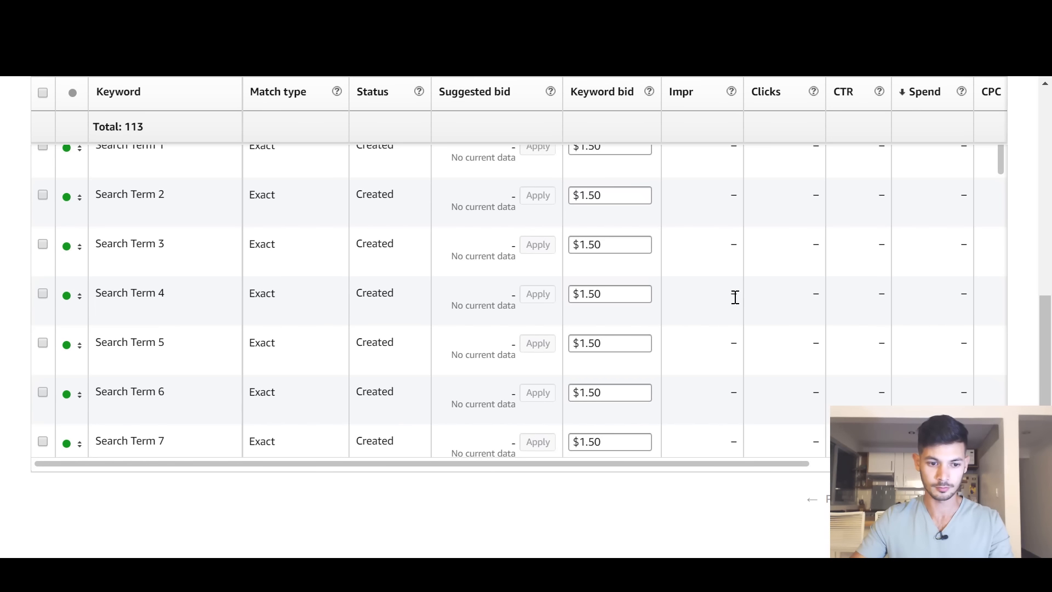
# Step: Examine the newly added search terms in the ad group's keyword table, starting with Search Term 1
pyautogui.scroll(2, 735, 297)
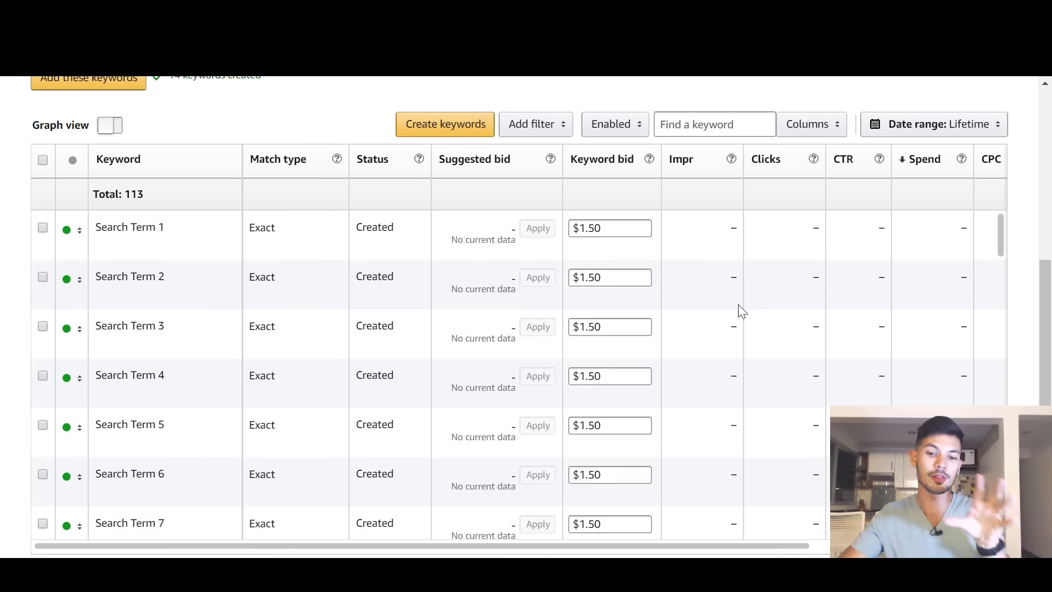
pyautogui.scroll(4, 1049, 182)
pyautogui.scroll(-5, 1049, 182)
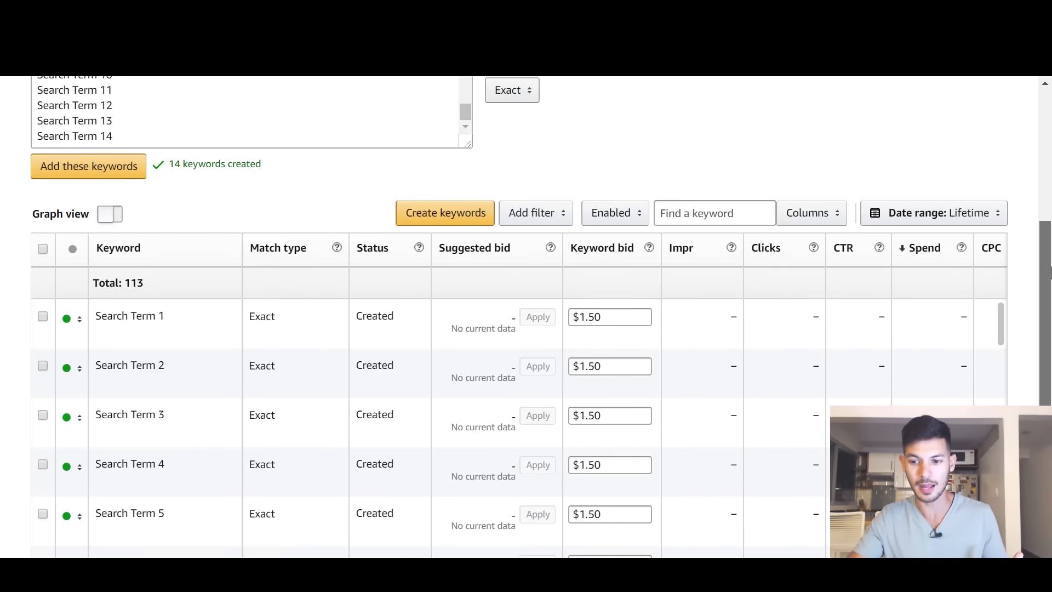
pyautogui.moveTo(164, 157); pyautogui.dragTo(94, 157)
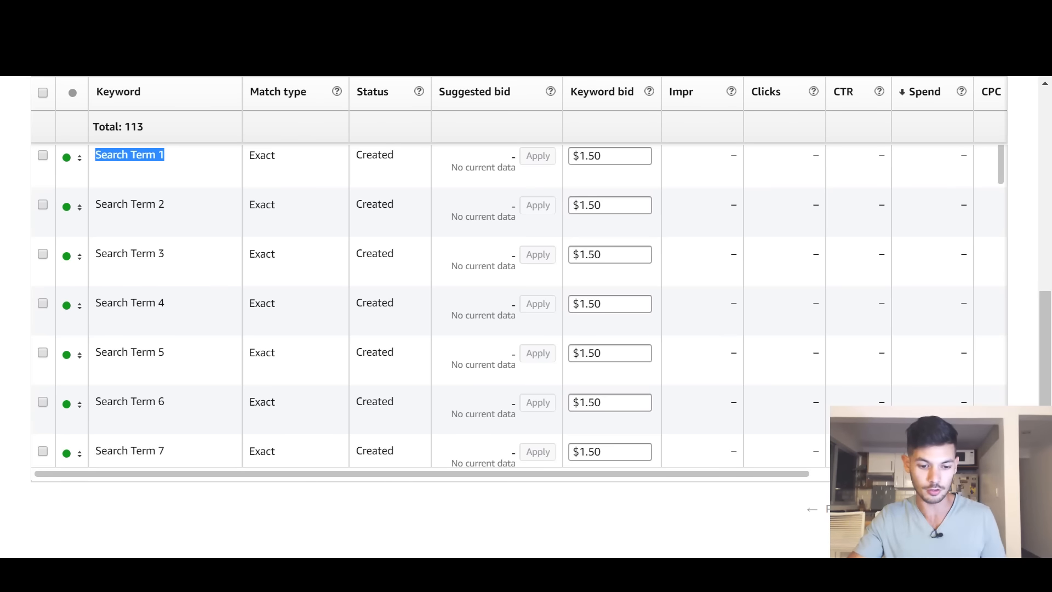
# Step: Switch to the Excel search term report and select the 7 Day Total Orders values in Q2:Q20 to examine them
pyautogui.hotkey('alt', 'Tab')
pyautogui.click(553, 263)
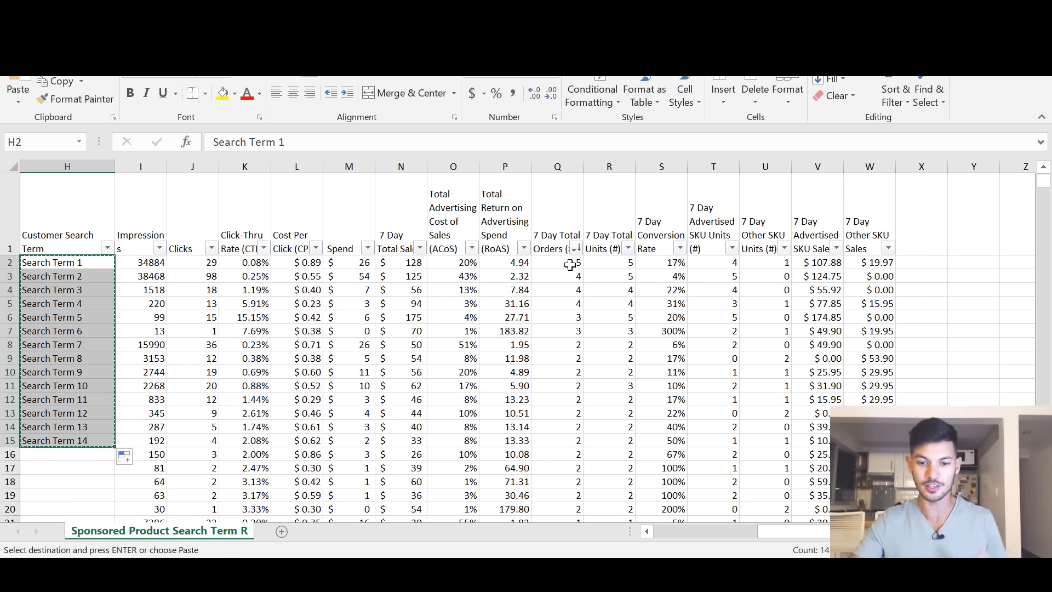
pyautogui.scroll(-1, 564, 293)
pyautogui.scroll(1, 562, 296)
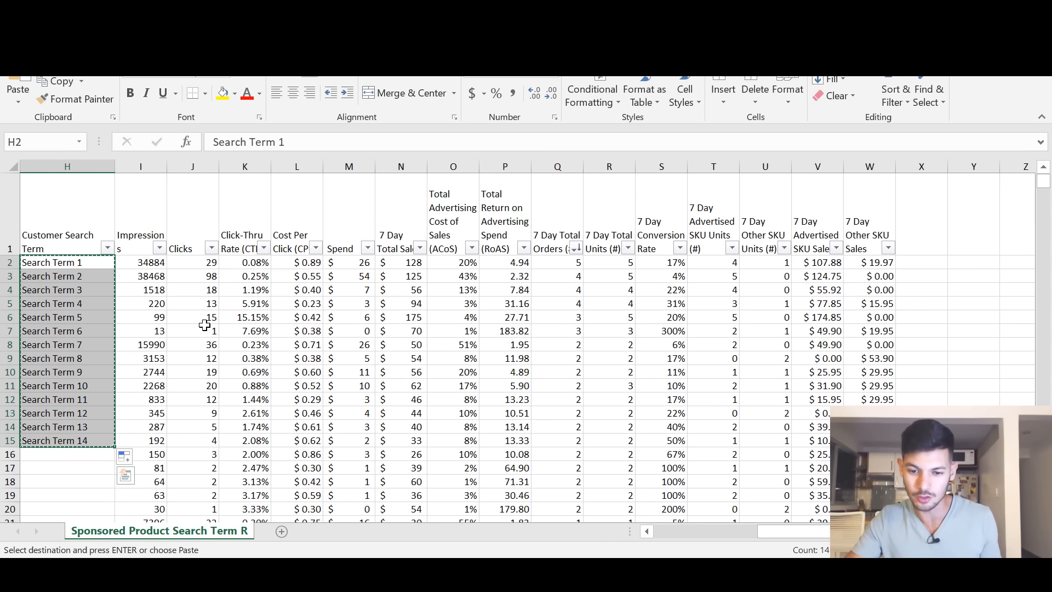
pyautogui.moveTo(565, 263); pyautogui.dragTo(557, 454)
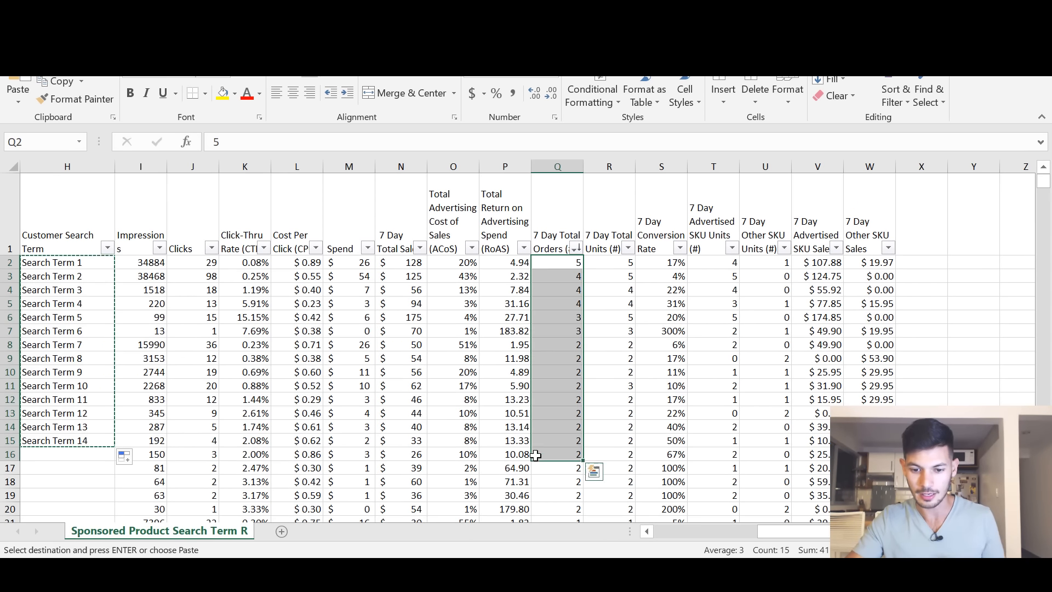
pyautogui.scroll(-3, 539, 455)
pyautogui.keyDown('shift'); pyautogui.click(550, 318); pyautogui.keyUp('shift')
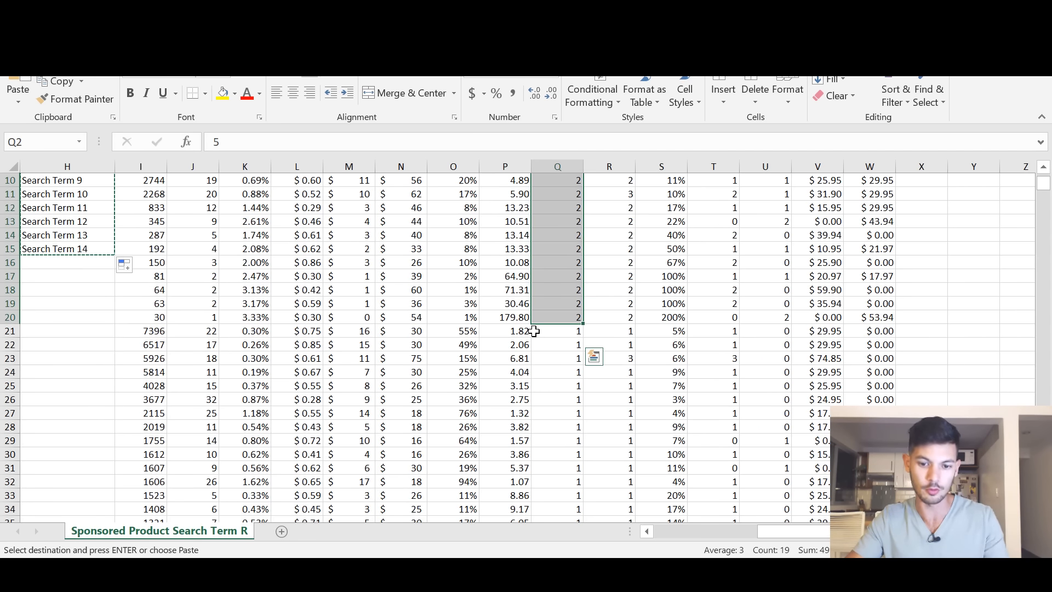
pyautogui.scroll(3, 530, 334)
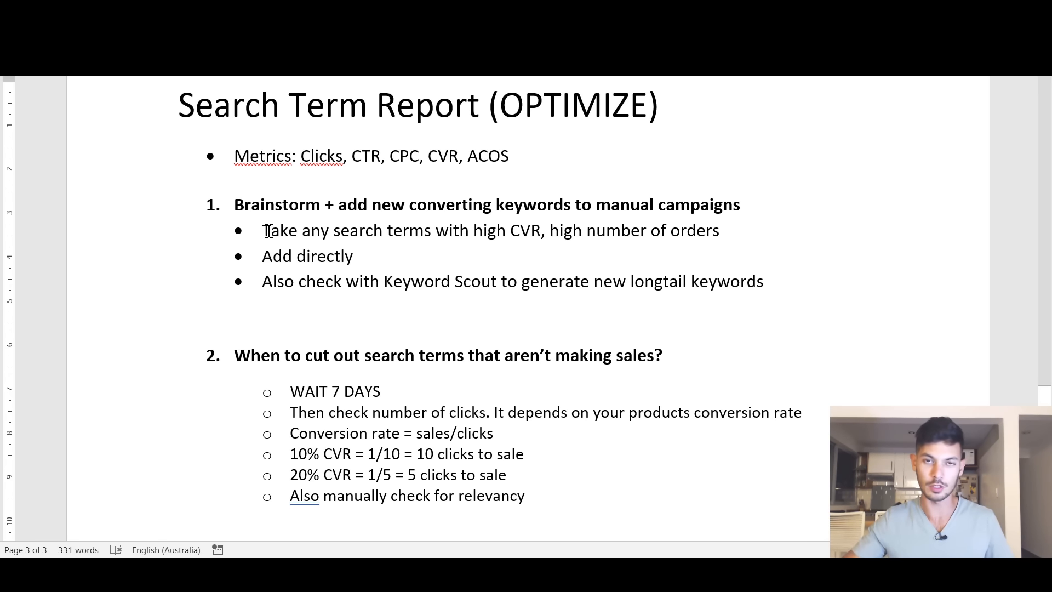
# Step: Highlight the Word note on taking search terms with high CVR and high number of orders, and return to the Excel report
pyautogui.moveTo(258, 230); pyautogui.dragTo(723, 227)
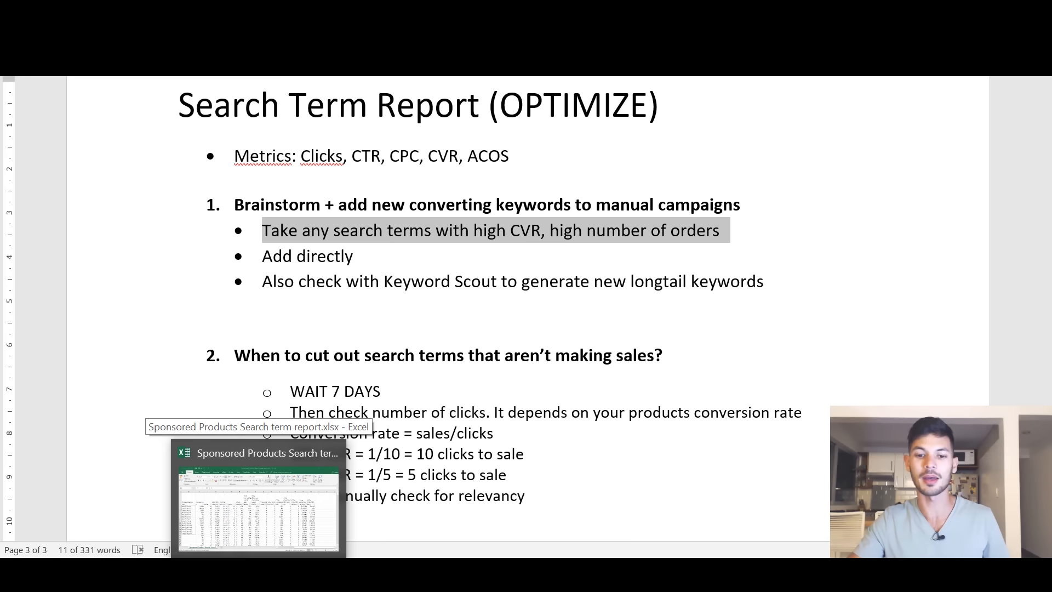
pyautogui.moveTo(474, 230); pyautogui.dragTo(530, 230)
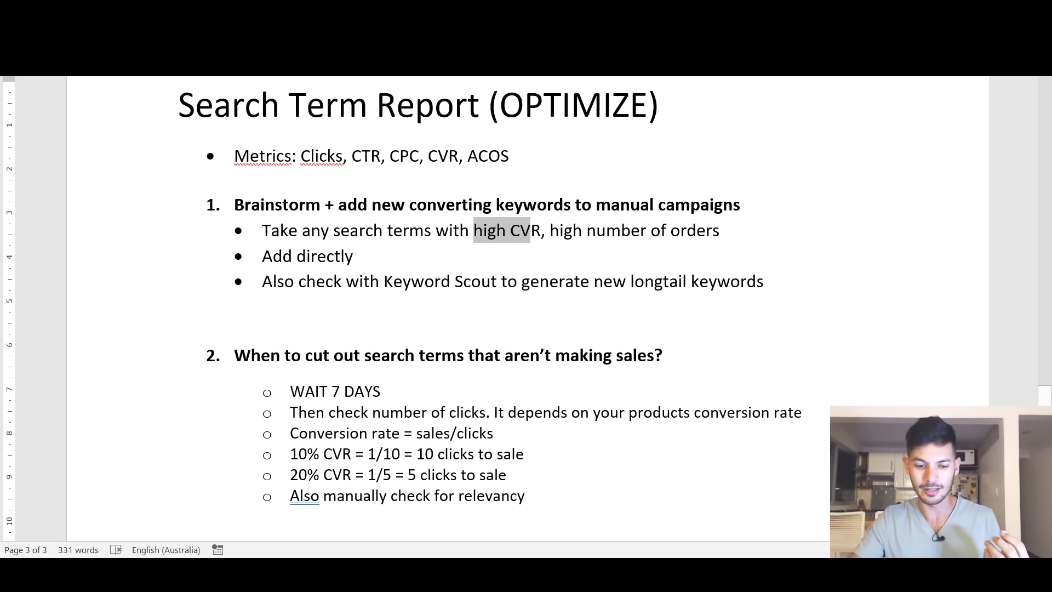
pyautogui.click(595, 570)
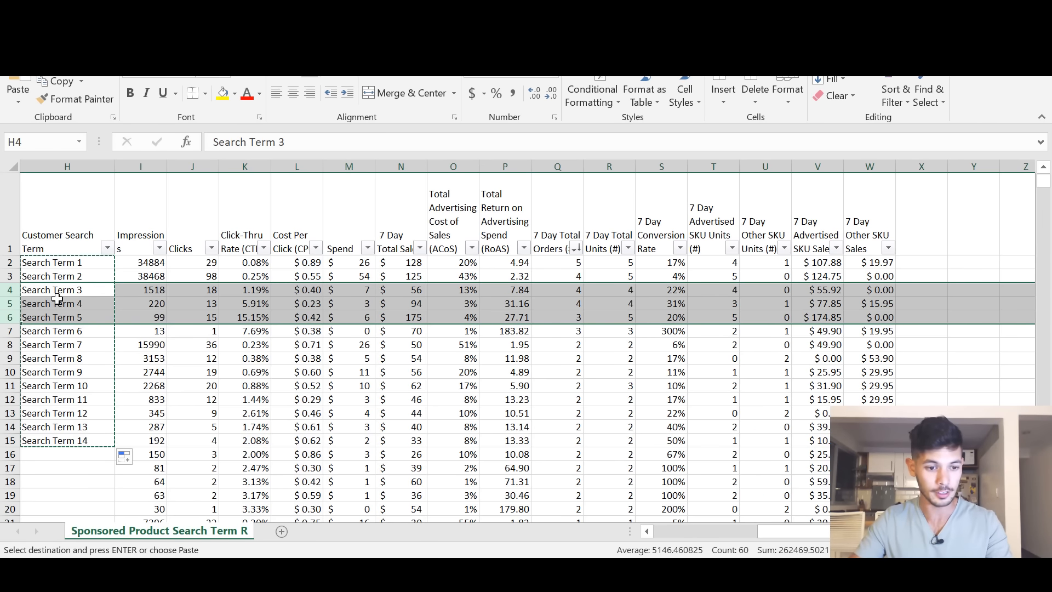
# Step: Check the 7 Day Conversion Rate of Search Term 2, and select the rows of Search Terms 1, 3, 4, 5 and 6 together
pyautogui.click(6, 277)
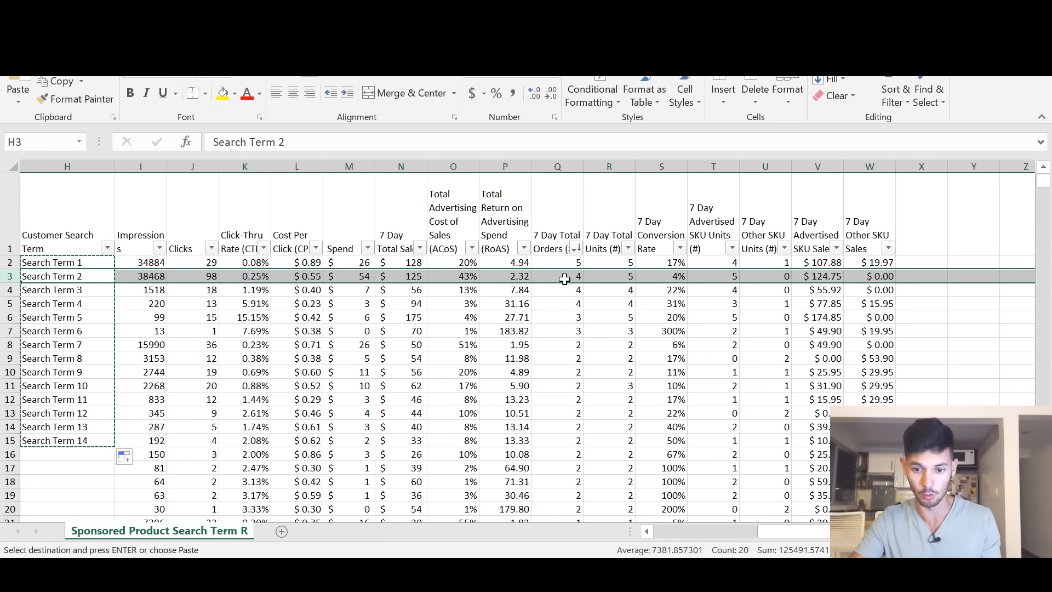
pyautogui.click(671, 275)
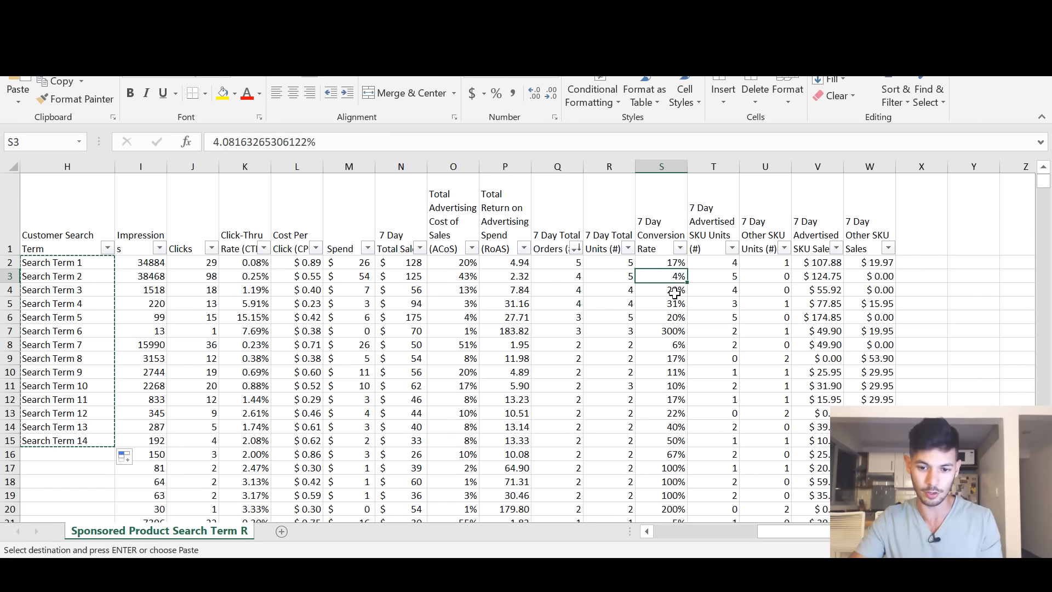
pyautogui.click(41, 264)
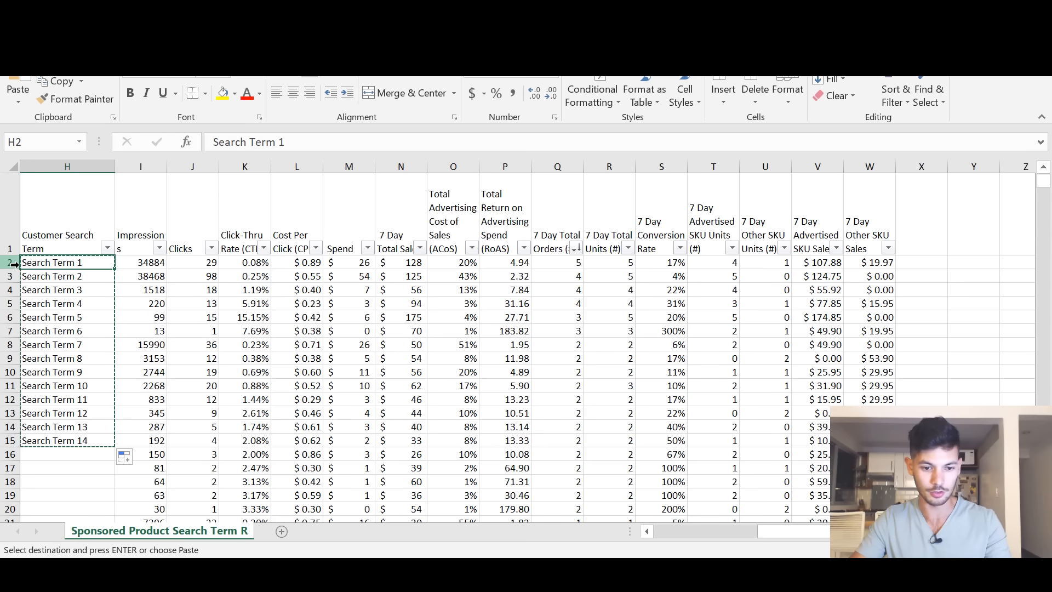
pyautogui.hotkey('shift', 'space')
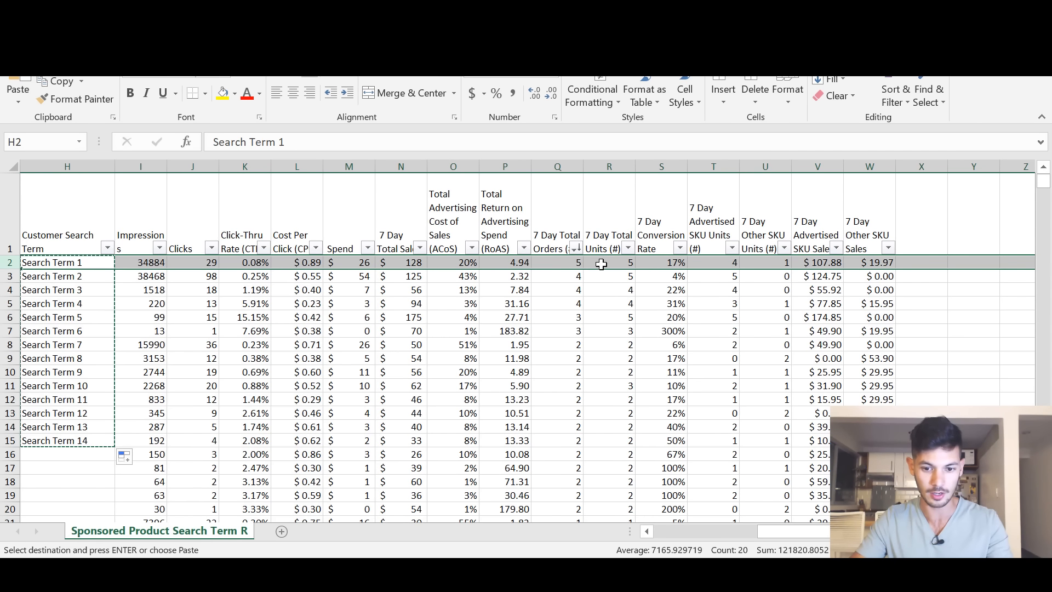
pyautogui.keyDown('ctrl'); pyautogui.click(5, 291); pyautogui.keyUp('ctrl')
pyautogui.keyDown('ctrl'); pyautogui.click(8, 303); pyautogui.keyUp('ctrl')
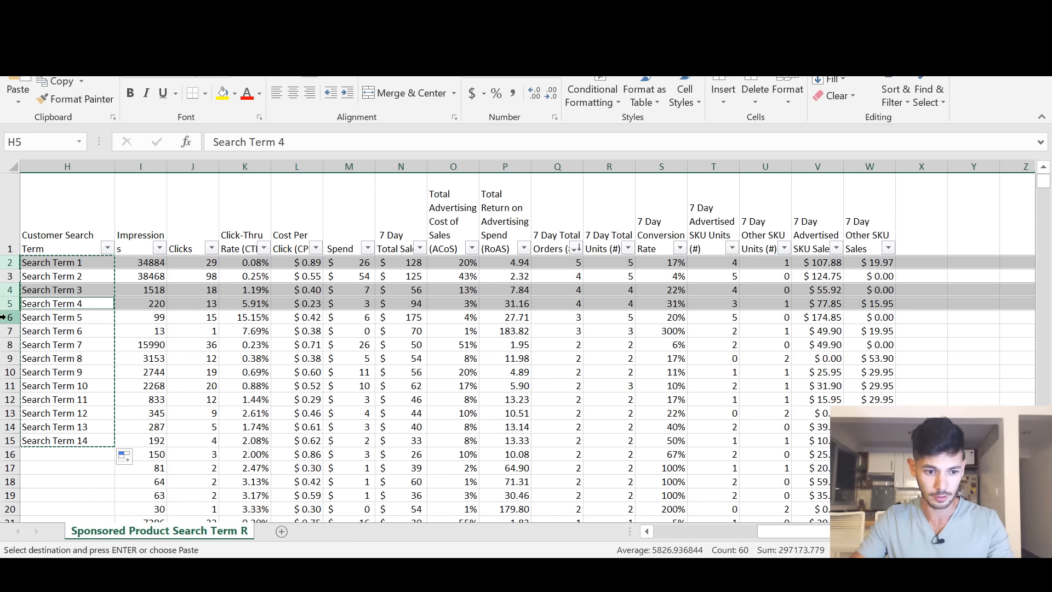
pyautogui.keyDown('ctrl'); pyautogui.click(4, 317); pyautogui.keyUp('ctrl')
pyautogui.keyDown('ctrl'); pyautogui.click(5, 330); pyautogui.keyUp('ctrl')
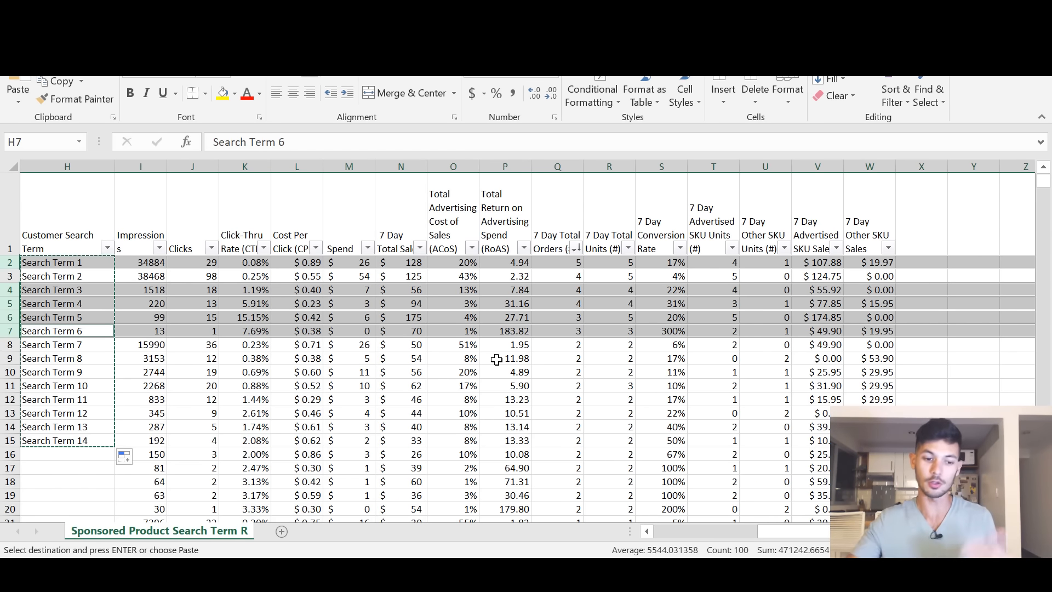
# Step: Check the row of Search Term 7, and select the rows of Search Terms 8, 11, 12, 13 and 14 together
pyautogui.click(171, 384)
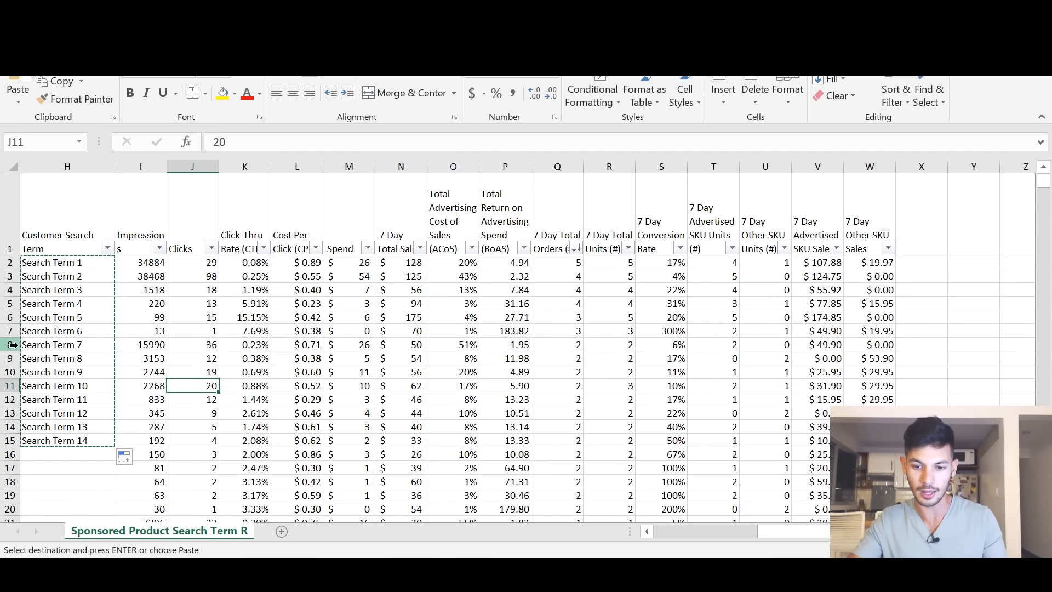
pyautogui.click(13, 344)
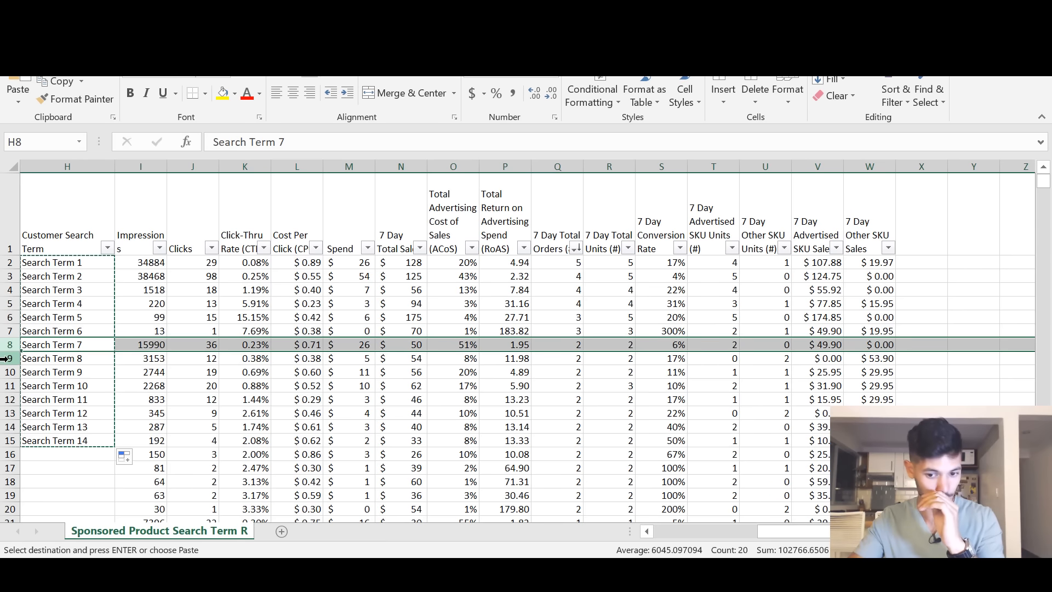
pyautogui.click(9, 358)
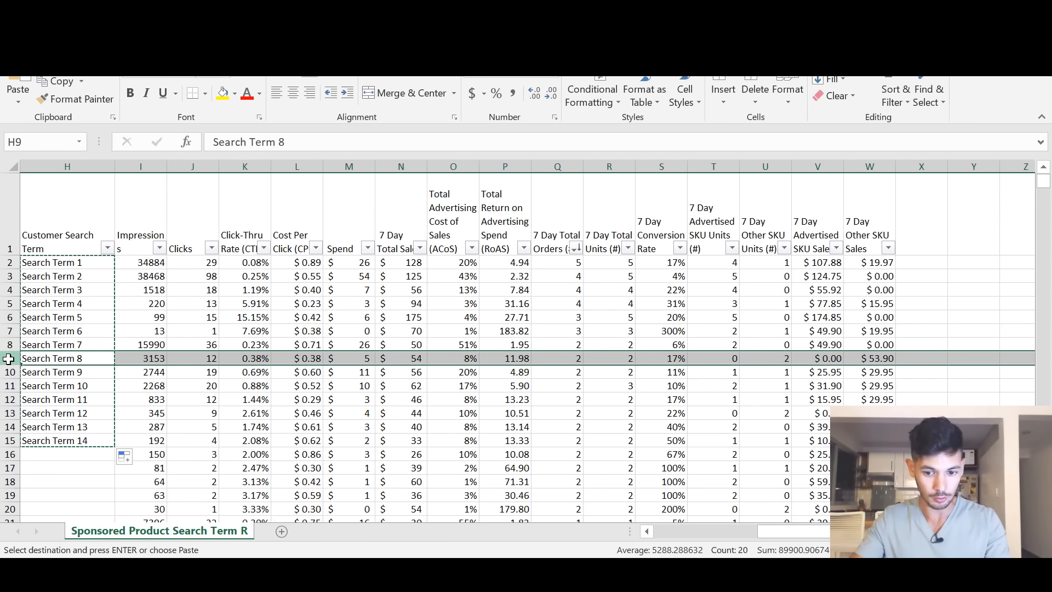
pyautogui.keyDown('ctrl'); pyautogui.click(9, 399); pyautogui.keyUp('ctrl')
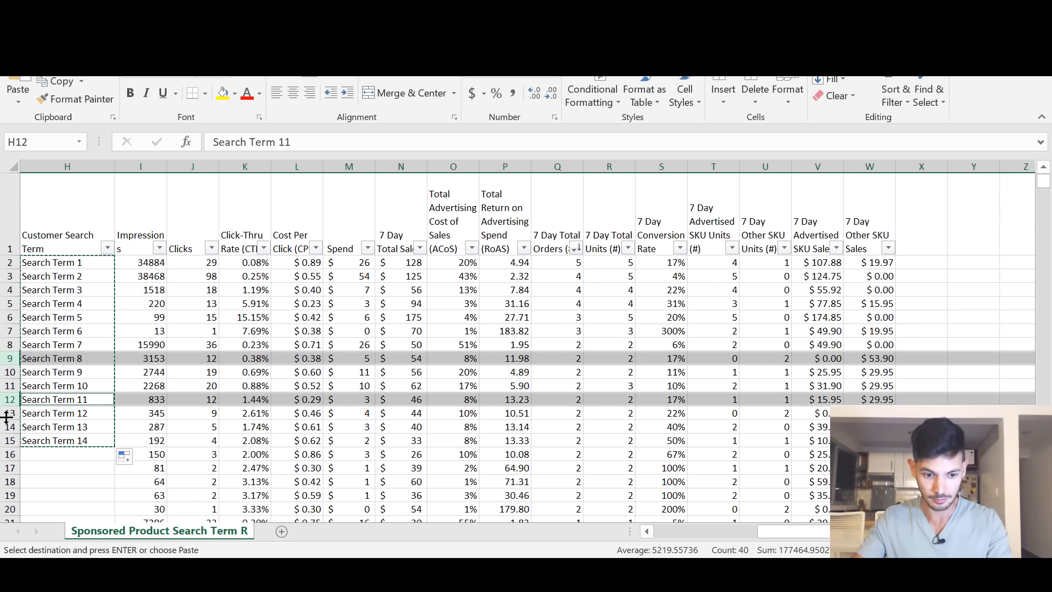
pyautogui.keyDown('ctrl'); pyautogui.click(6, 414); pyautogui.keyUp('ctrl')
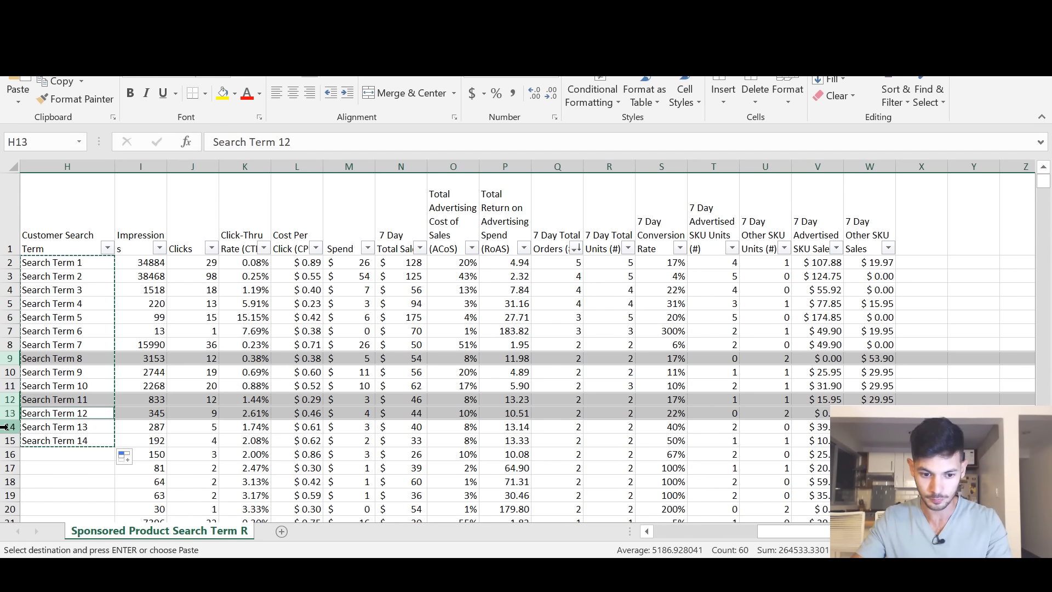
pyautogui.moveTo(7, 426); pyautogui.dragTo(7, 440)
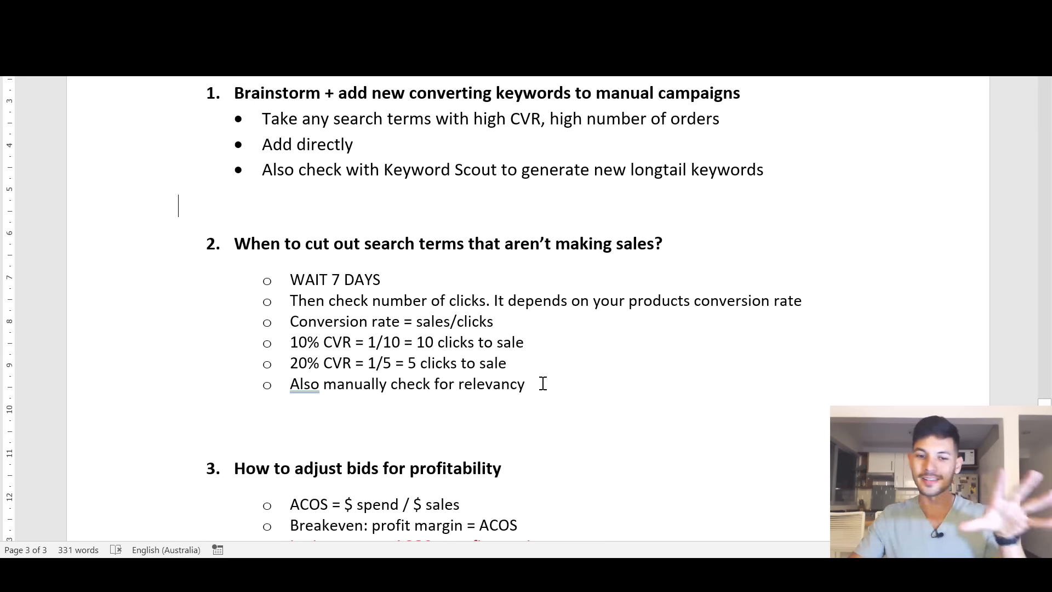
# Step: Switch to the Word notes on cutting search terms without sales and highlight the line "10% CVR = 1/10 = 10 clicks to sale"
pyautogui.scroll(1, 543, 380)
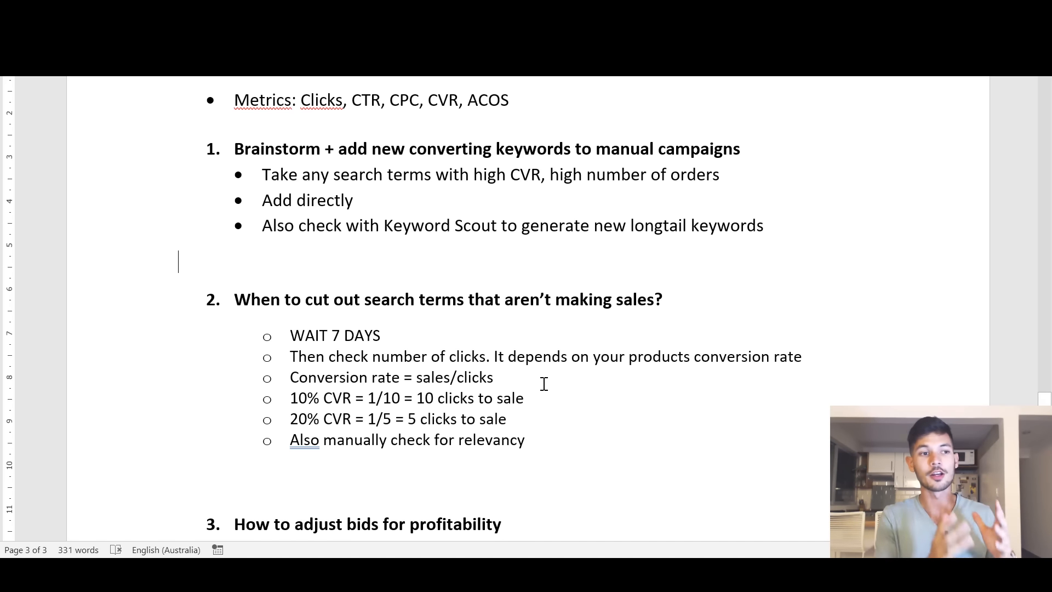
pyautogui.scroll(-1, 544, 384)
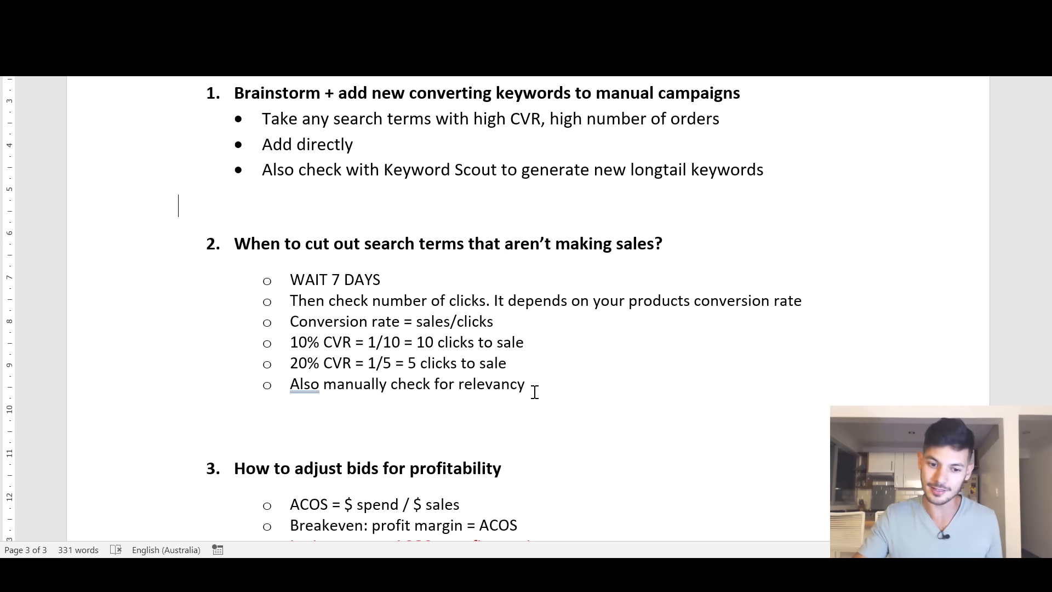
pyautogui.moveTo(291, 343); pyautogui.dragTo(570, 333)
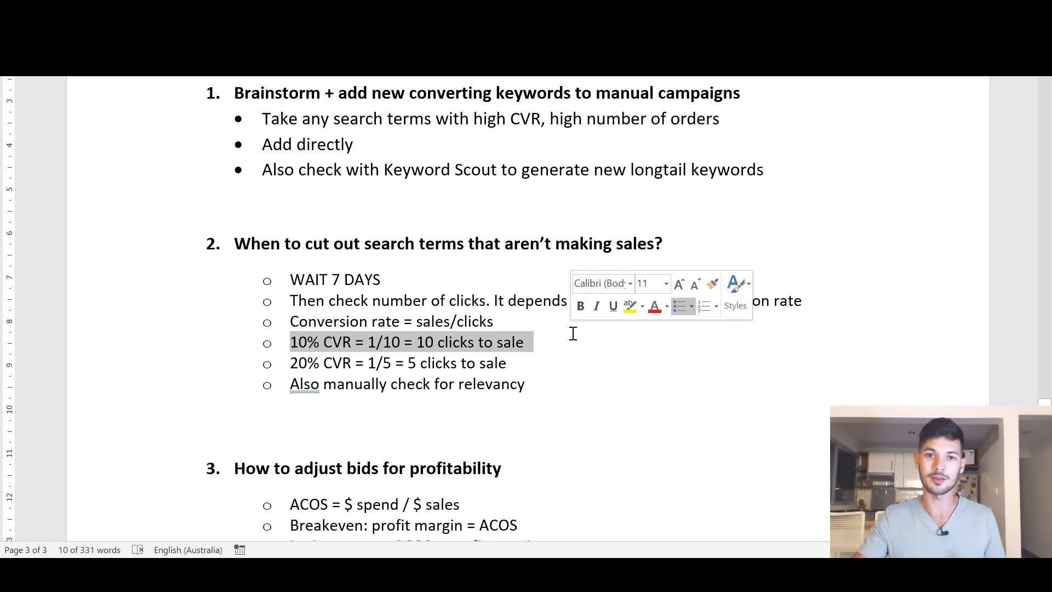
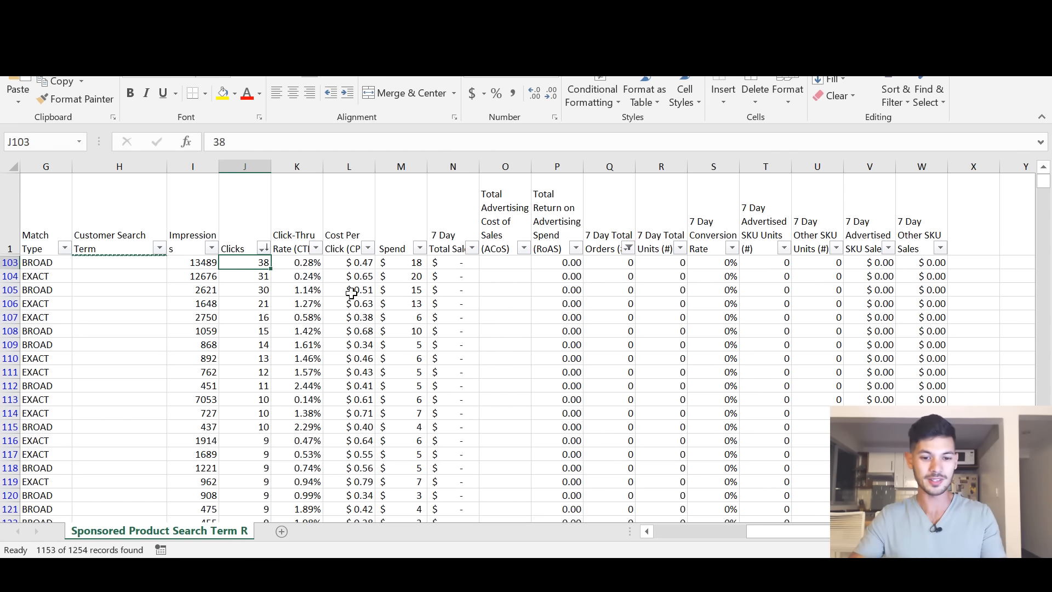
# Step: In the Excel report, examine the zero-order search terms with the most clicks by selecting rows 103 to 105, row 106 and its search term cell
pyautogui.click(399, 267)
pyautogui.moveTo(8, 263); pyautogui.dragTo(5, 293)
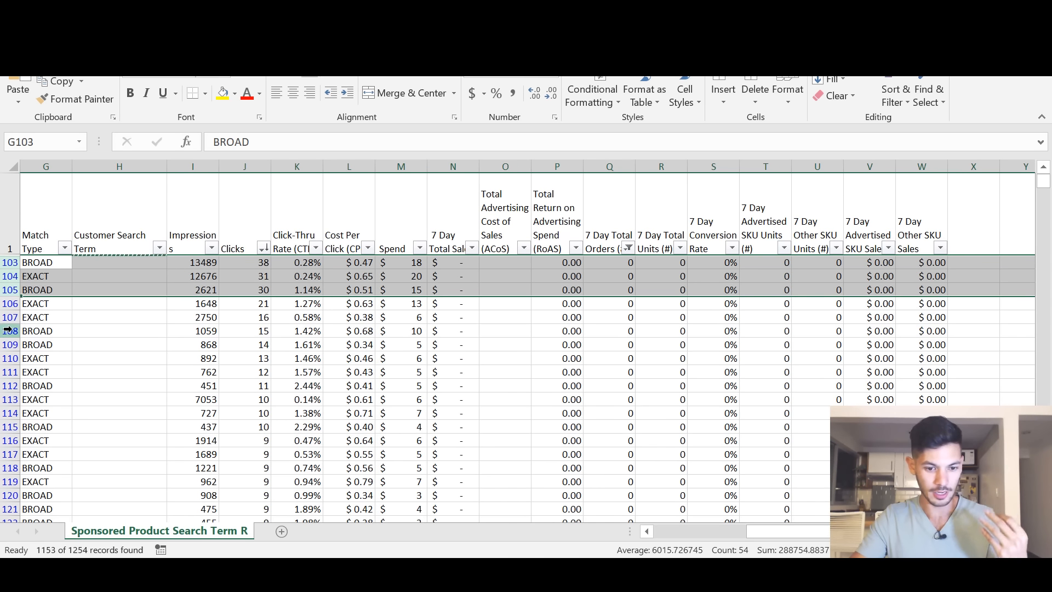
pyautogui.click(9, 303)
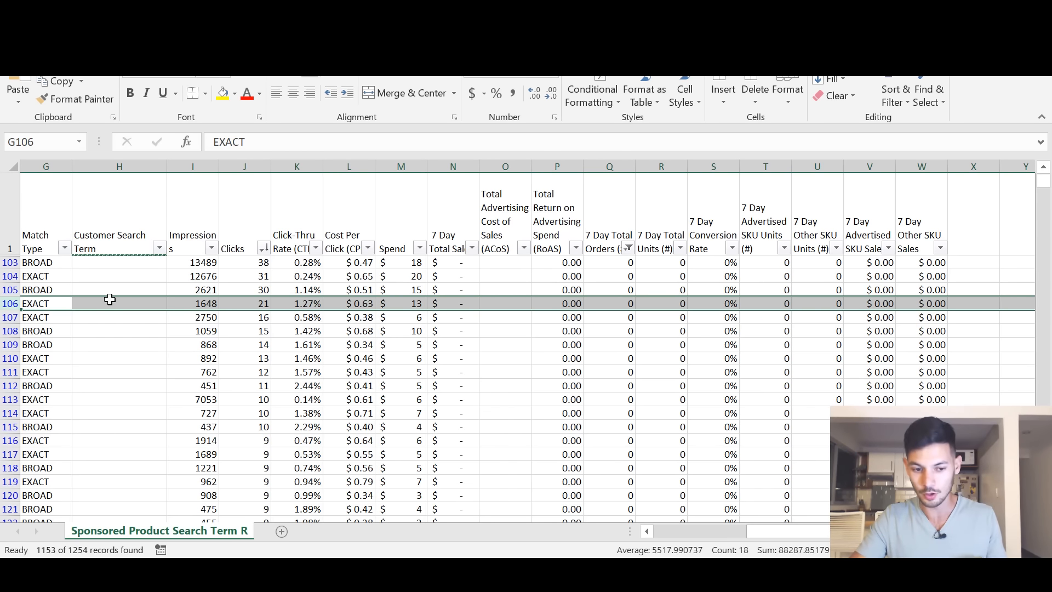
pyautogui.click(109, 301)
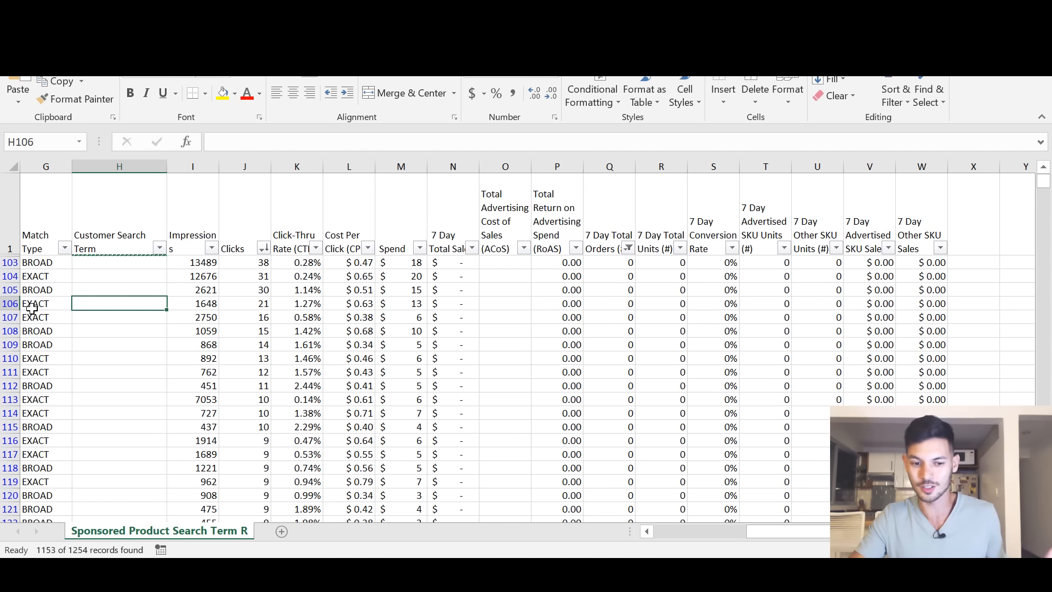
# Step: Select the Customer Search Term, Clicks and Spend values in rows 103 to 115 one column at a time to examine them
pyautogui.moveTo(116, 265); pyautogui.dragTo(136, 429)
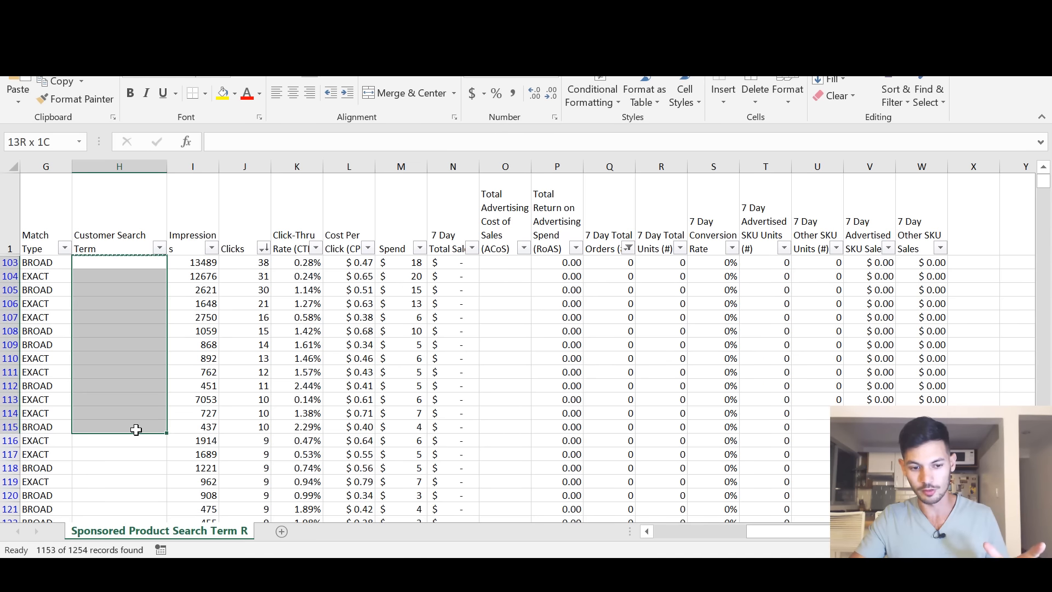
pyautogui.click(148, 302)
pyautogui.moveTo(242, 261); pyautogui.dragTo(244, 427)
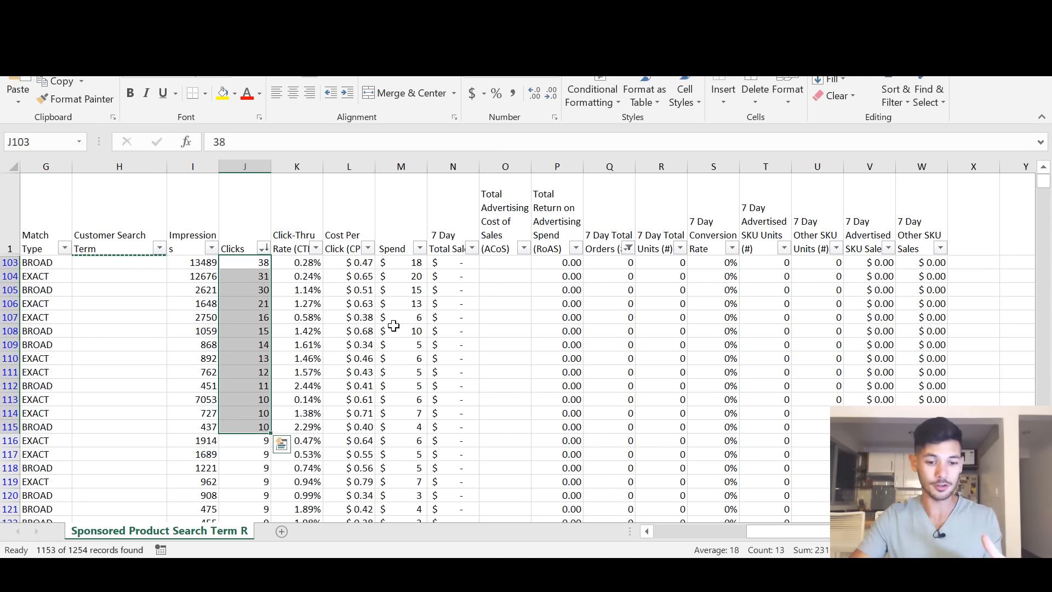
pyautogui.moveTo(403, 262); pyautogui.dragTo(398, 431)
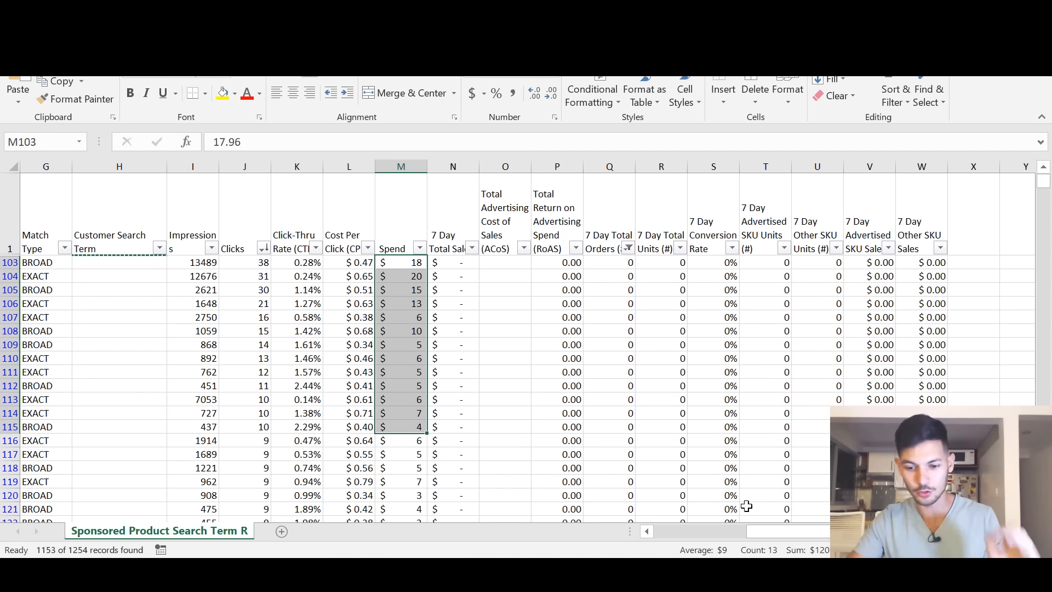
# Step: Select rows 103 and 105 together as candidates for negative keywords, and select the search term cell H103
pyautogui.click(10, 262)
pyautogui.keyDown('ctrl'); pyautogui.click(8, 290); pyautogui.keyUp('ctrl')
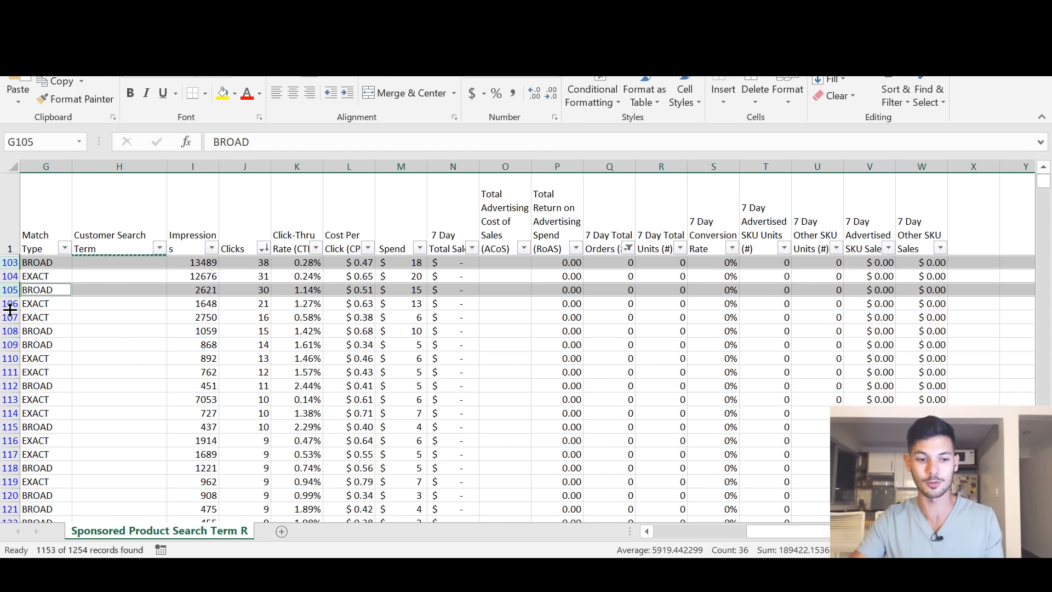
pyautogui.click(108, 267)
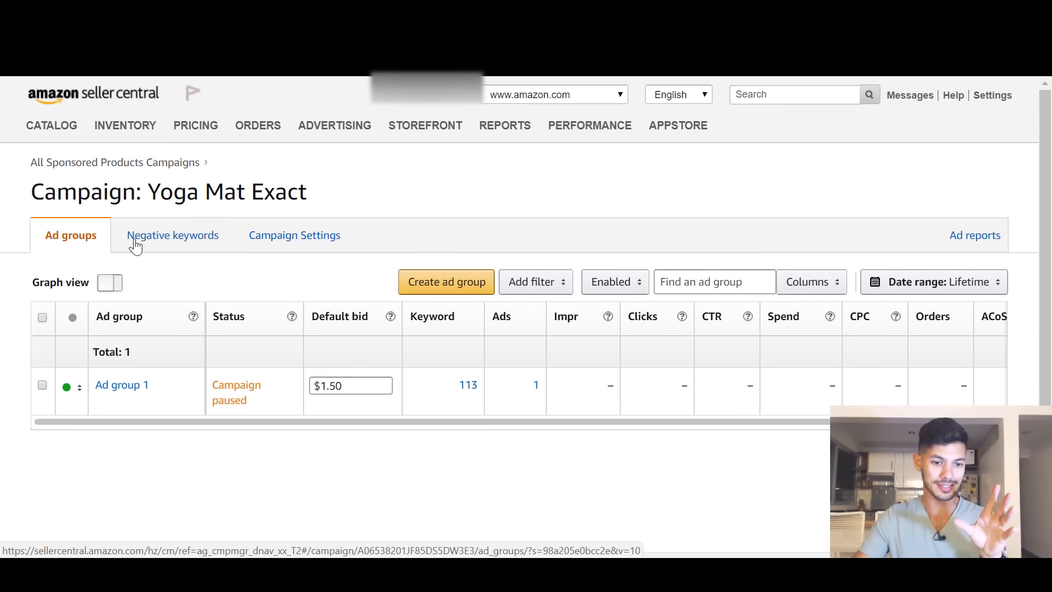
# Step: Start creating negative keywords for the Yoga Mat Exact campaign in Seller Central, with the match type set to Negative Exact
pyautogui.click(167, 241)
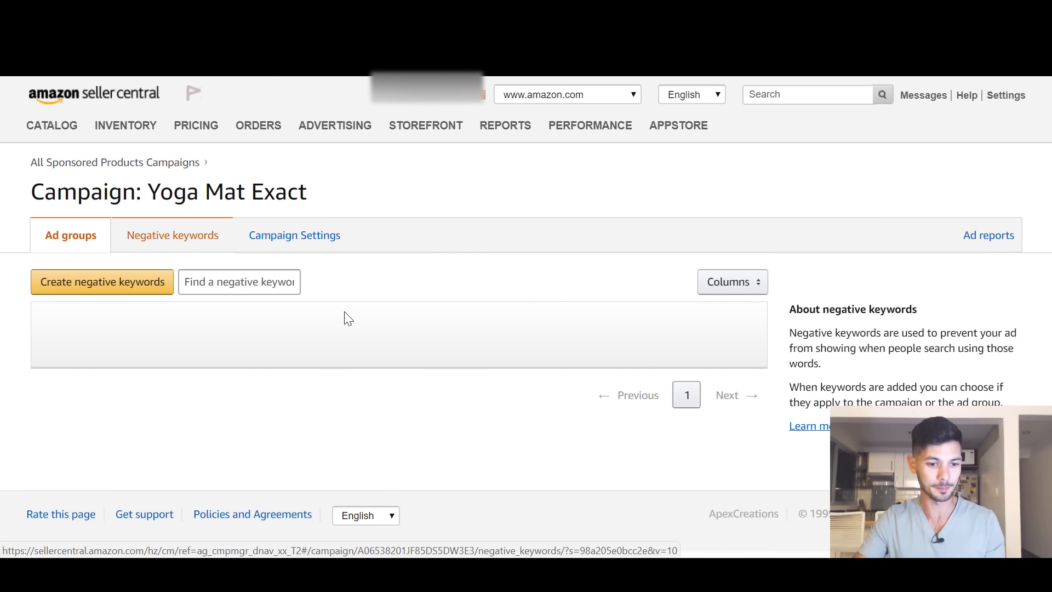
pyautogui.scroll(-2, 373, 307)
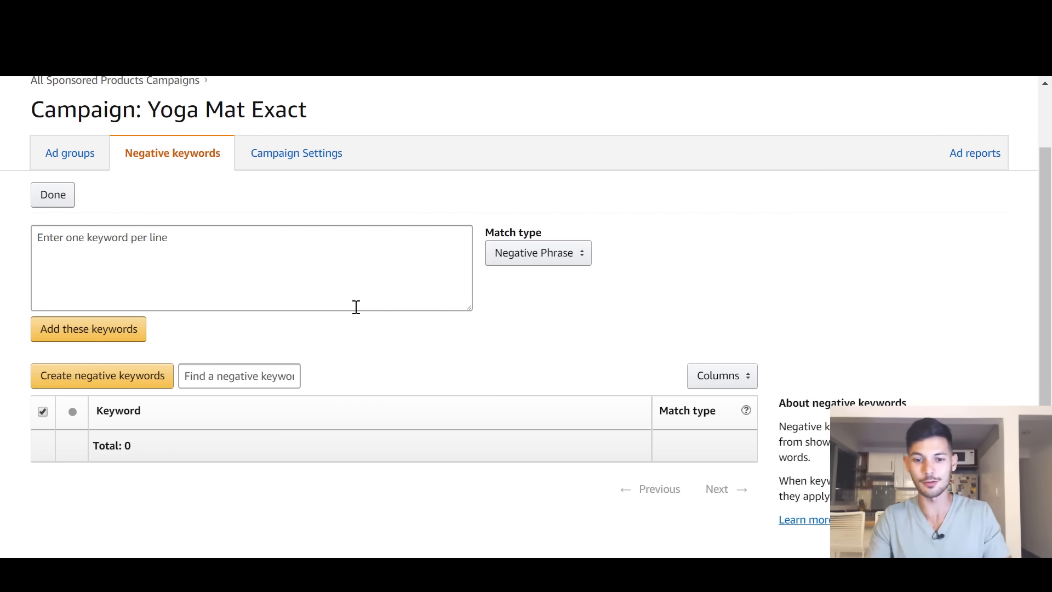
pyautogui.click(557, 262)
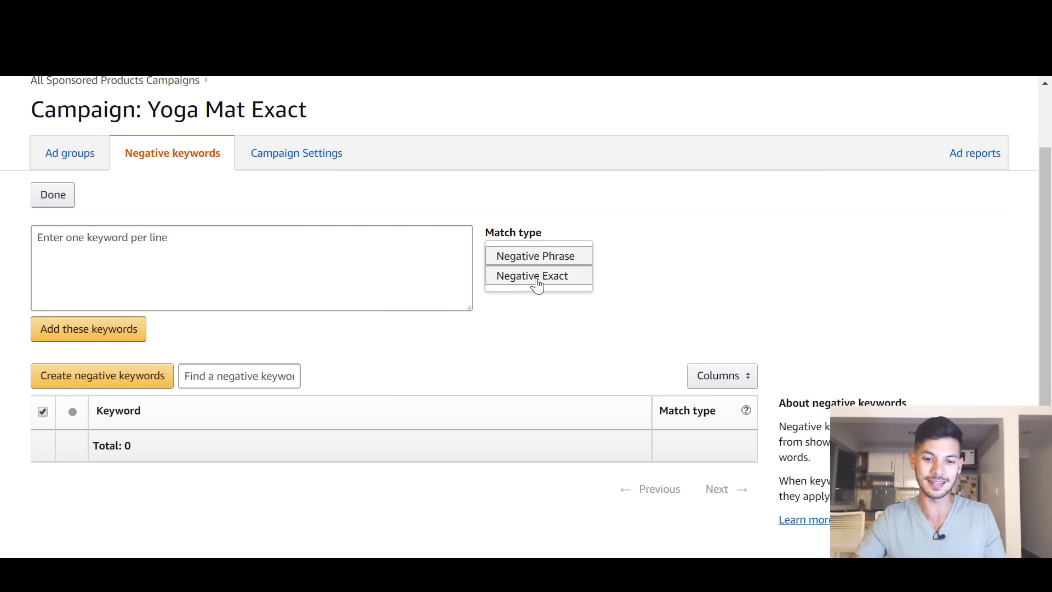
pyautogui.click(539, 282)
# Step: Glance at the Excel report, and add "search term x", "search term y" and "search term z" as negative keywords in Seller Central, one per line
pyautogui.hotkey('alt', 'Tab')
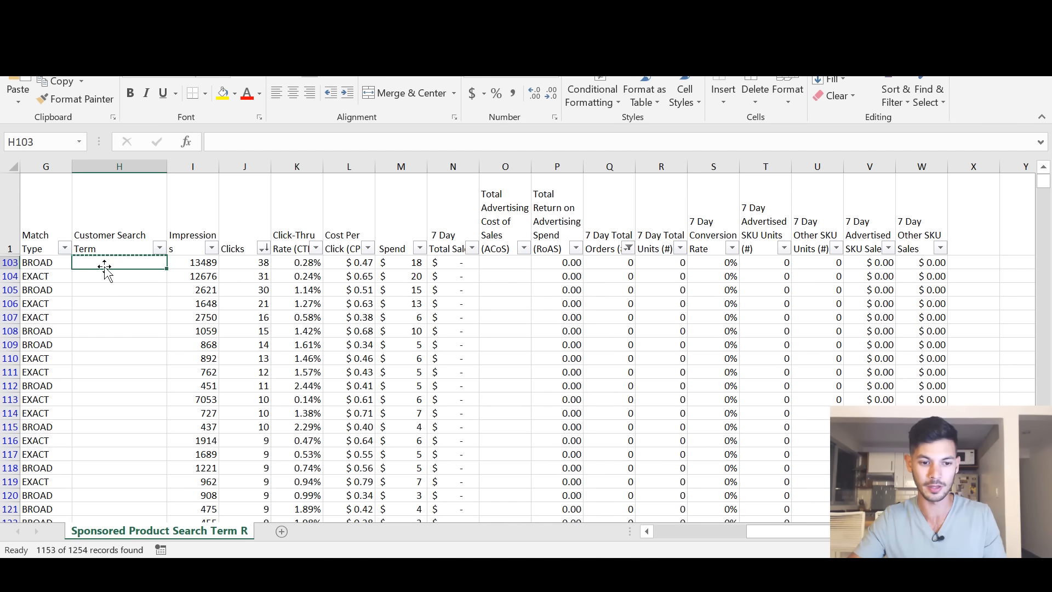
pyautogui.hotkey('alt', 'Tab')
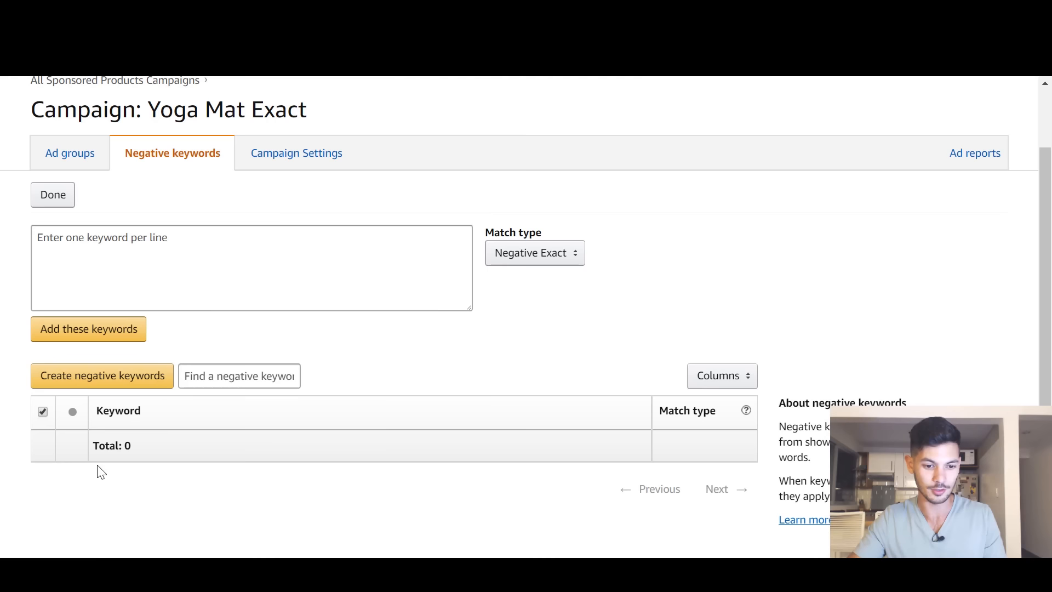
pyautogui.click(195, 268)
pyautogui.write('search term x')
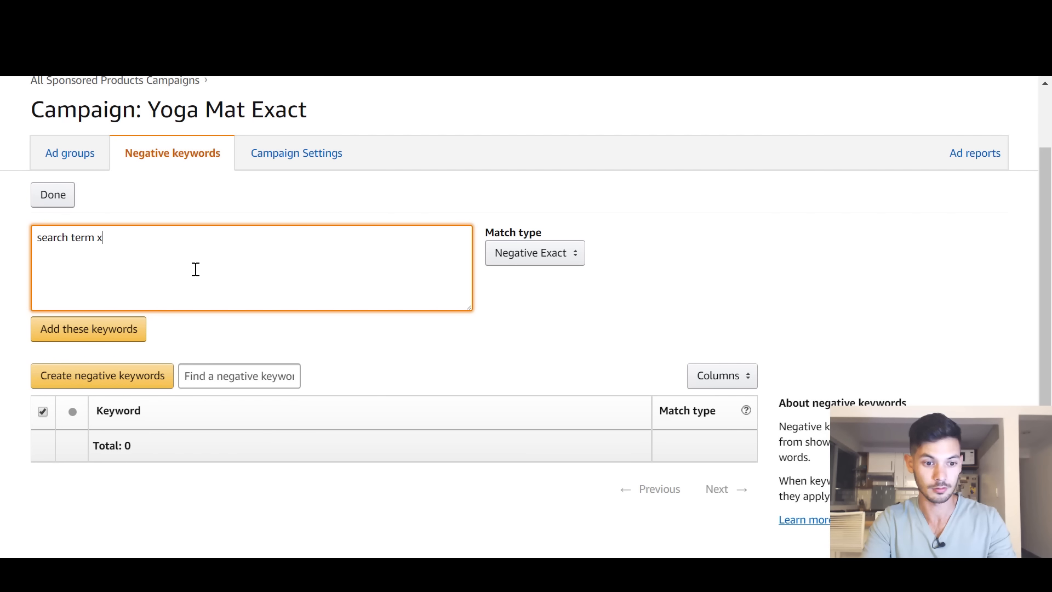
pyautogui.press('Return')
pyautogui.write('search term y')
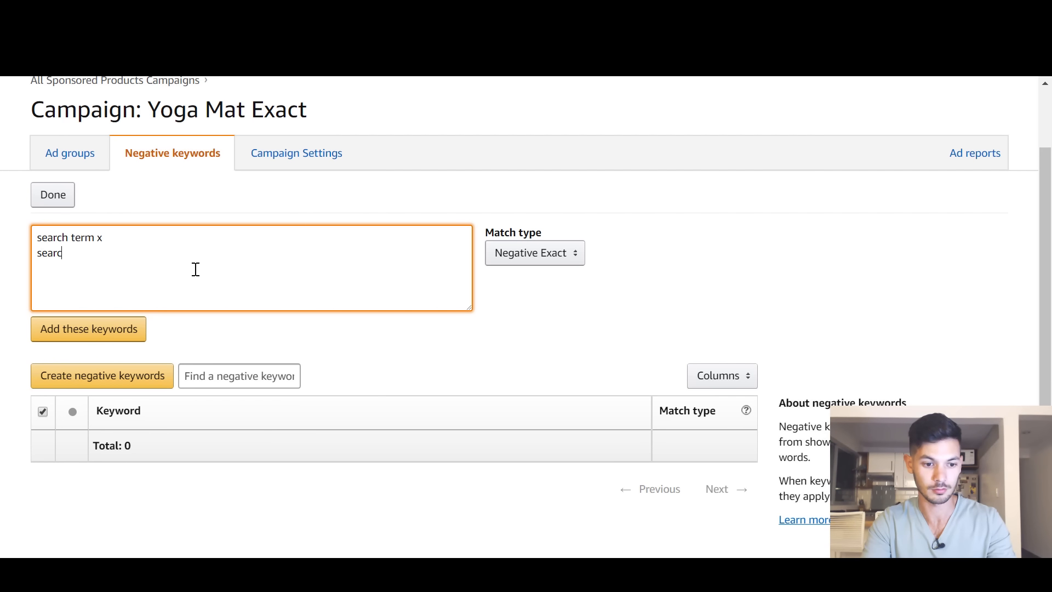
pyautogui.press('Return')
pyautogui.write('search term z')
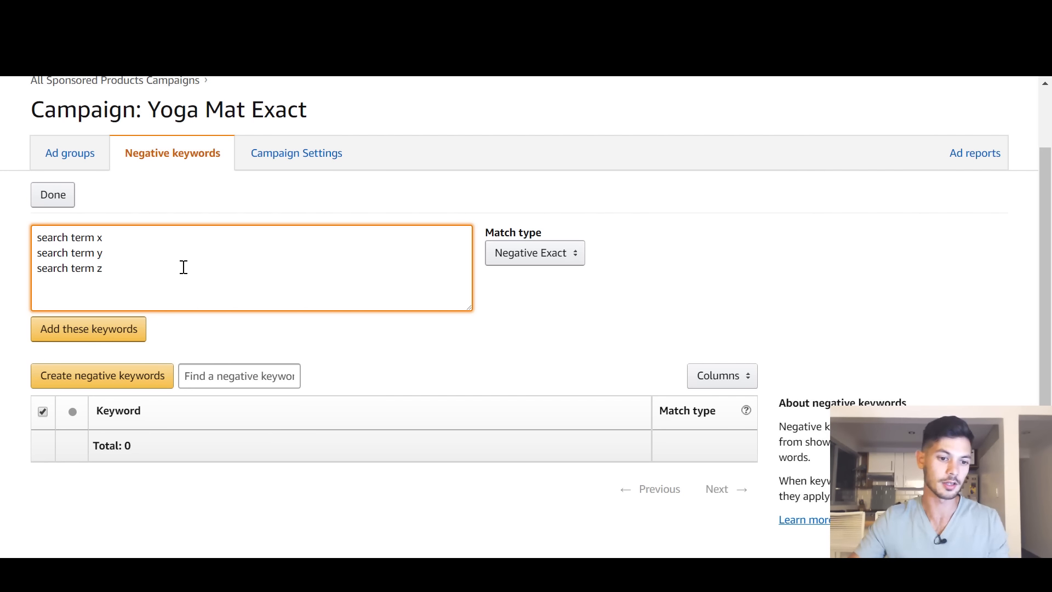
pyautogui.moveTo(160, 276); pyautogui.dragTo(15, 237)
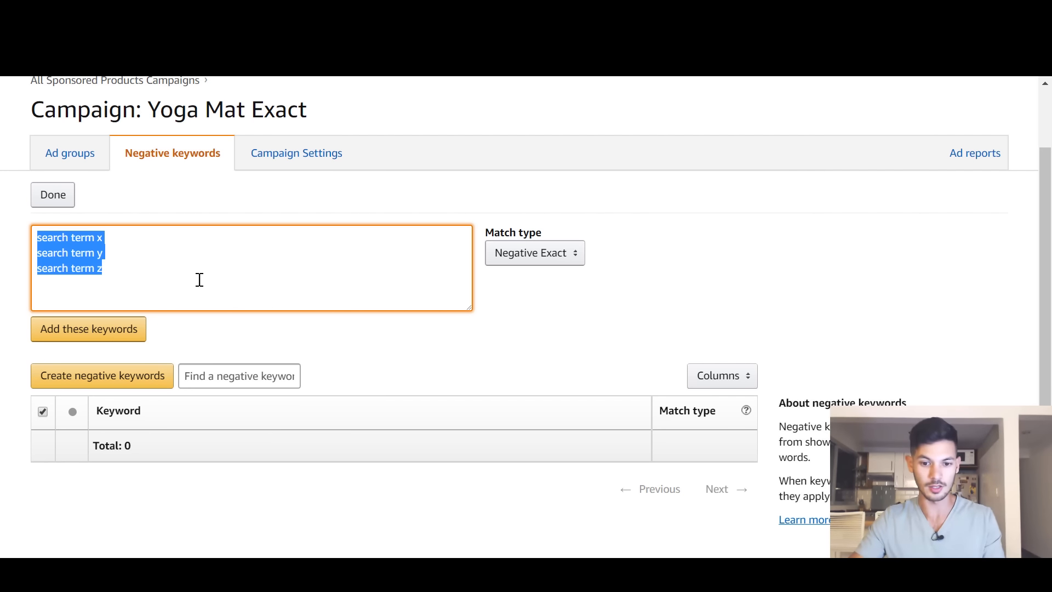
pyautogui.click(90, 329)
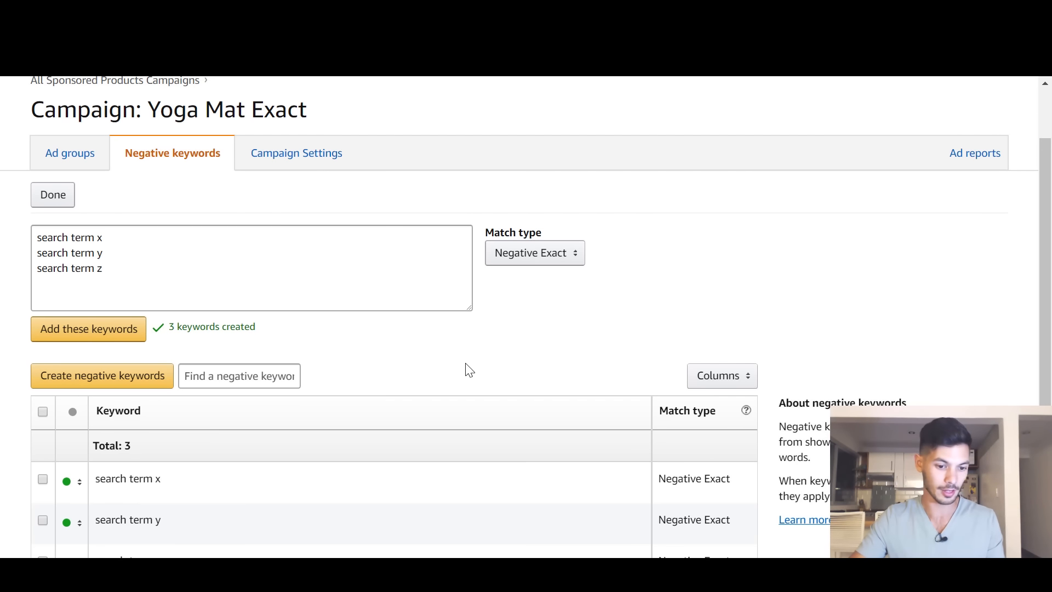
pyautogui.scroll(-1, 466, 369)
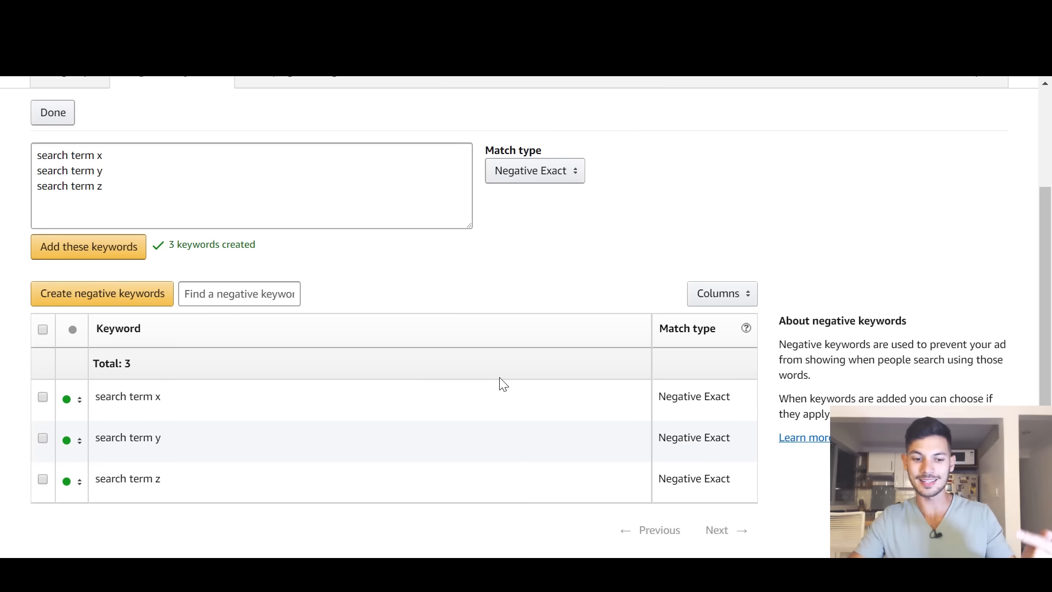
# Step: Review the negative keywords list, highlighting the match type and the keyword text of "search term x"
pyautogui.scroll(-1, 501, 386)
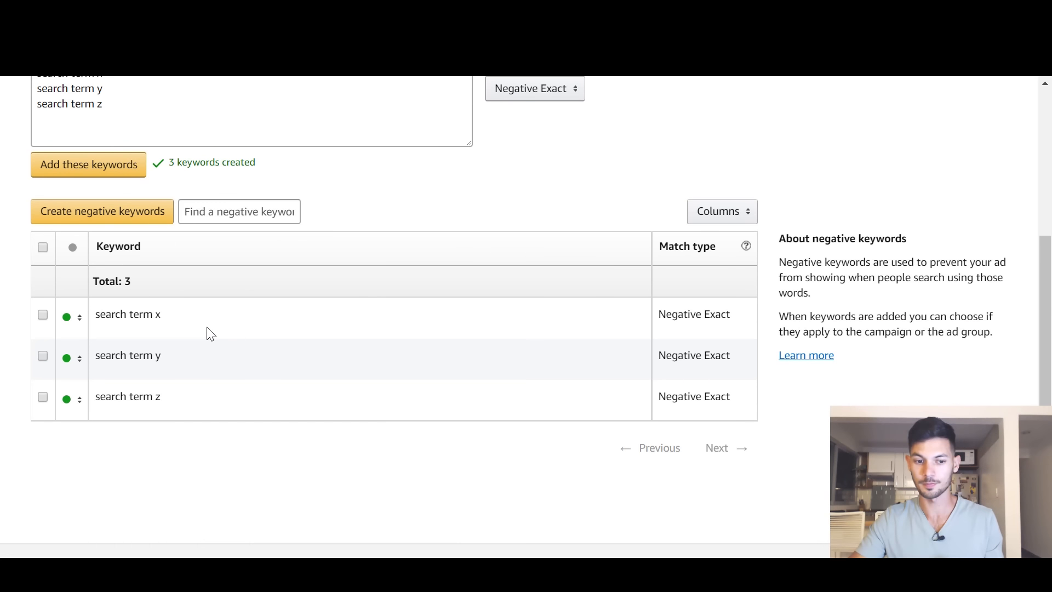
pyautogui.moveTo(733, 314); pyautogui.dragTo(695, 314)
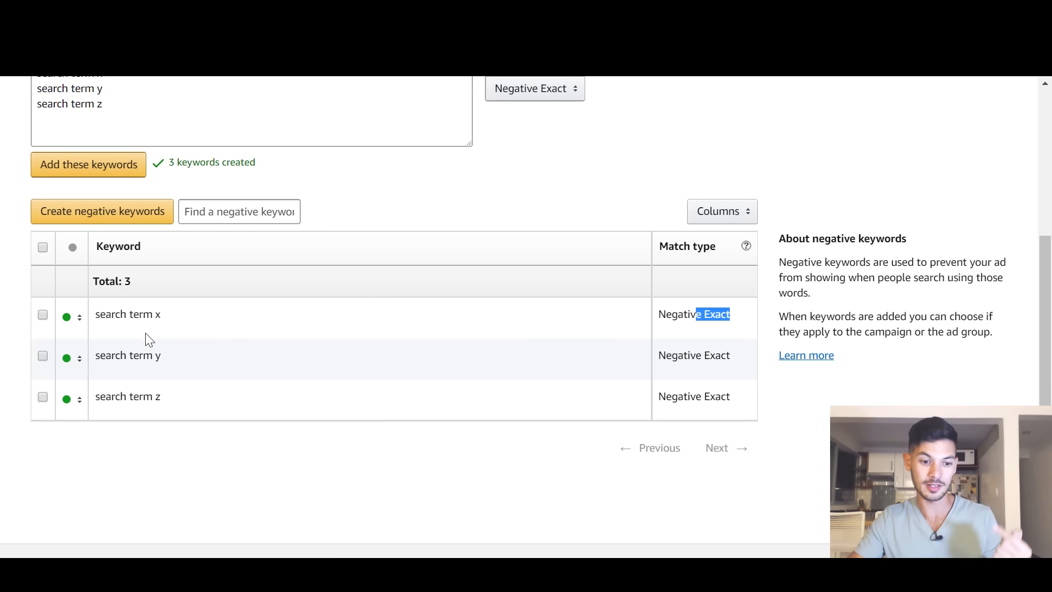
pyautogui.moveTo(174, 317); pyautogui.dragTo(101, 317)
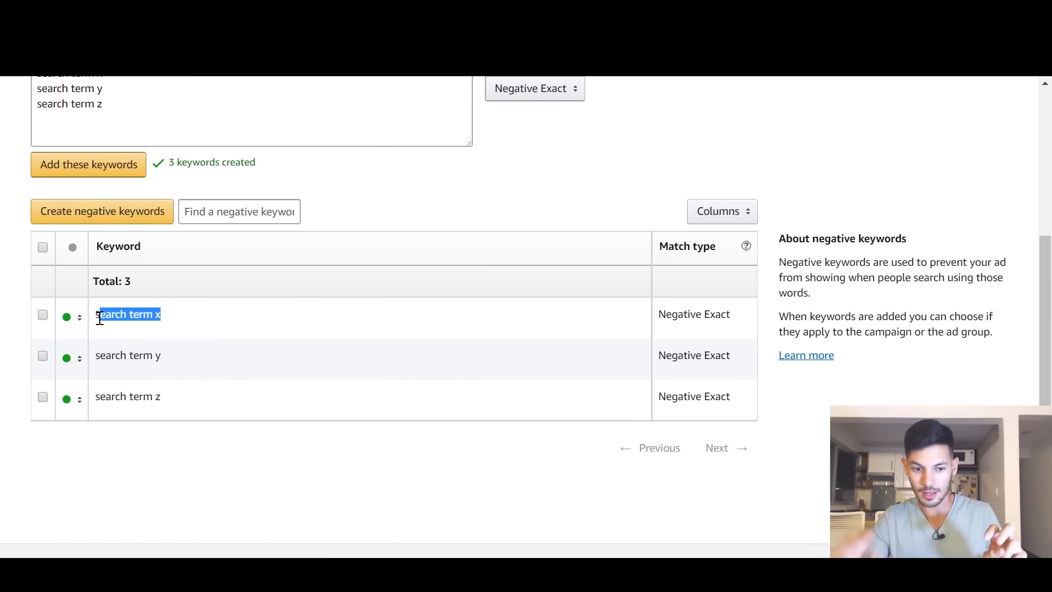
pyautogui.click(223, 321)
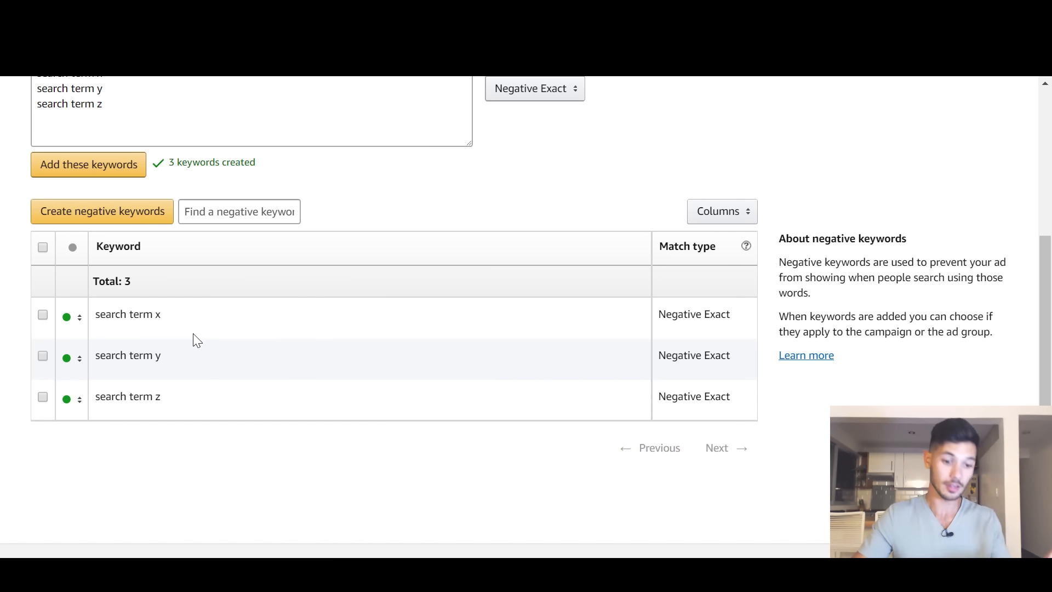
pyautogui.scroll(1, 213, 340)
pyautogui.scroll(-1, 216, 341)
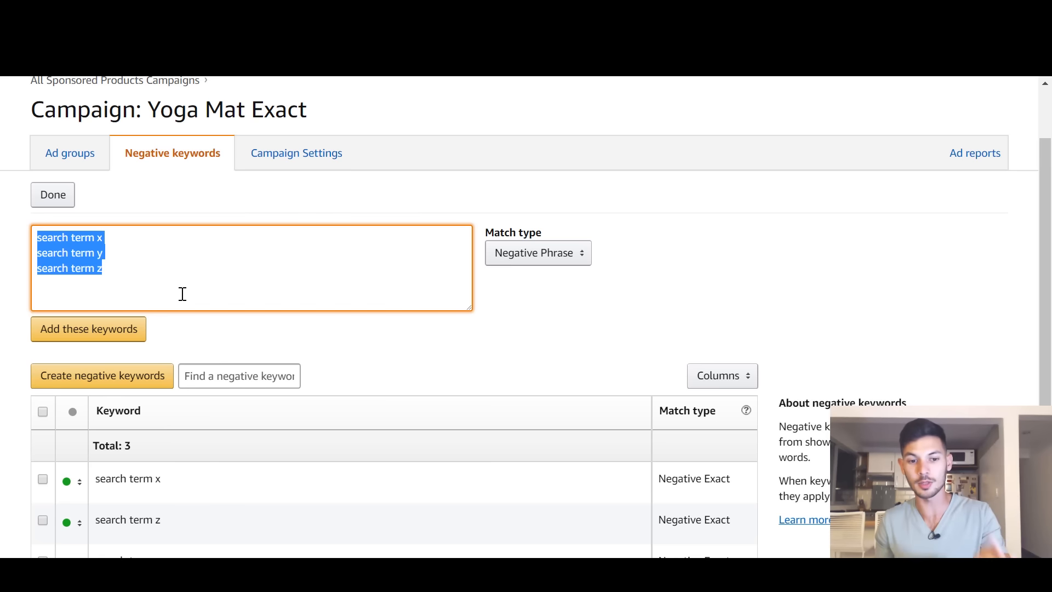
# Step: Highlight the Yoga Mat Exact campaign name and the three search terms in the keyword entry box, and review the negative keywords list
pyautogui.scroll(2, 182, 294)
pyautogui.moveTo(160, 193); pyautogui.dragTo(340, 199)
pyautogui.click(207, 192)
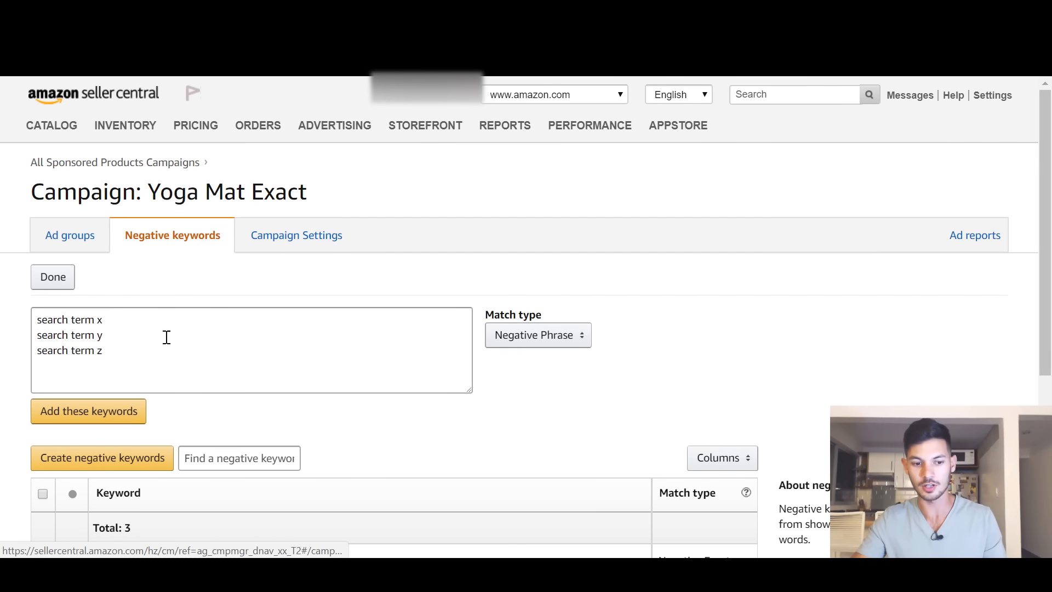
pyautogui.moveTo(164, 352); pyautogui.dragTo(88, 305)
pyautogui.scroll(-2, 267, 284)
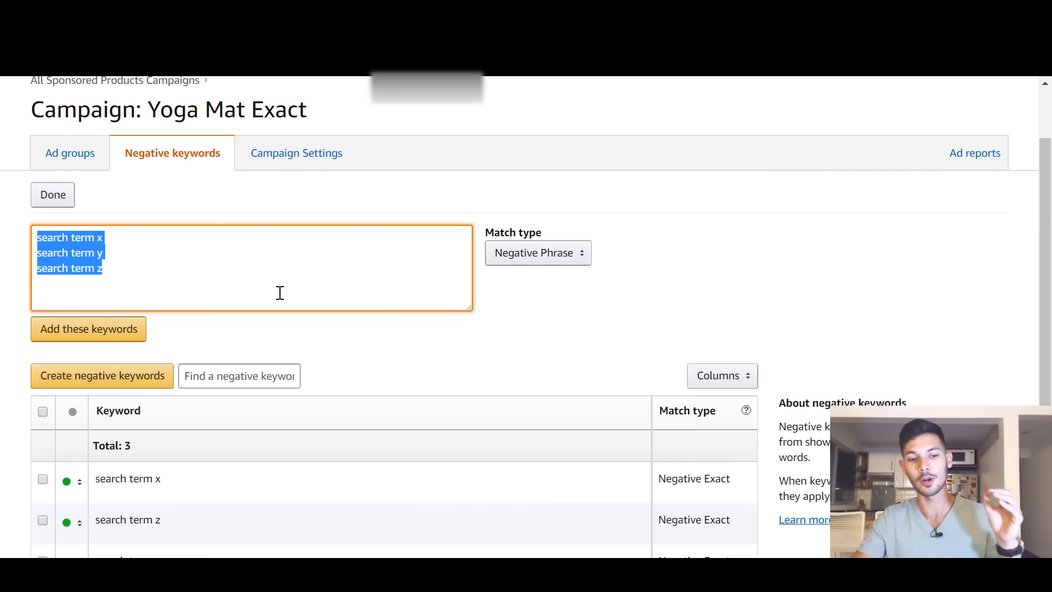
pyautogui.scroll(-2, 278, 294)
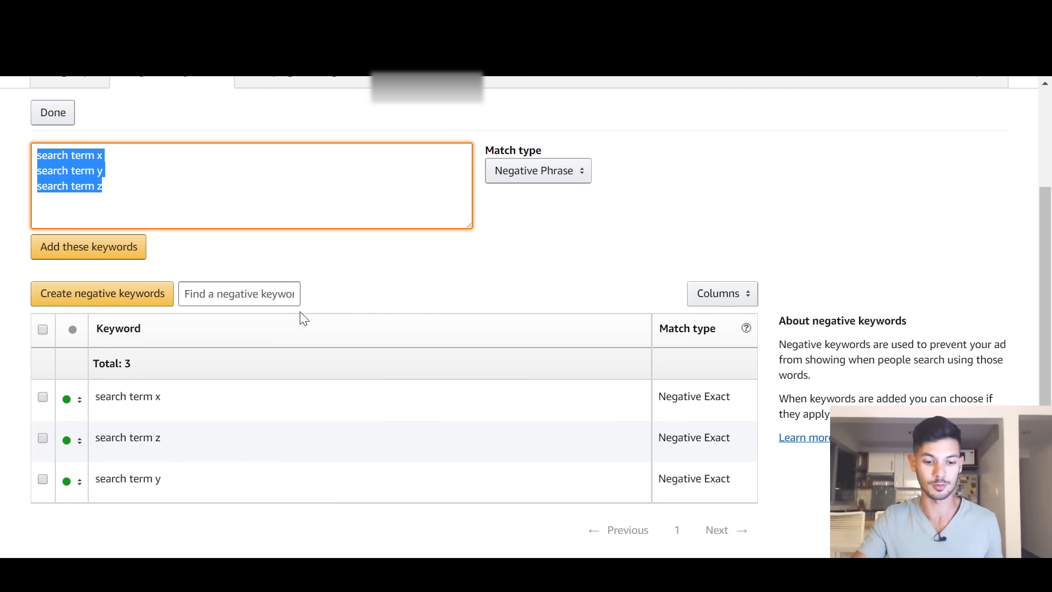
# Step: Switch to the Excel search term report, select the Clicks values in rows 103 to 116, and go to the end of the report
pyautogui.click(299, 574)
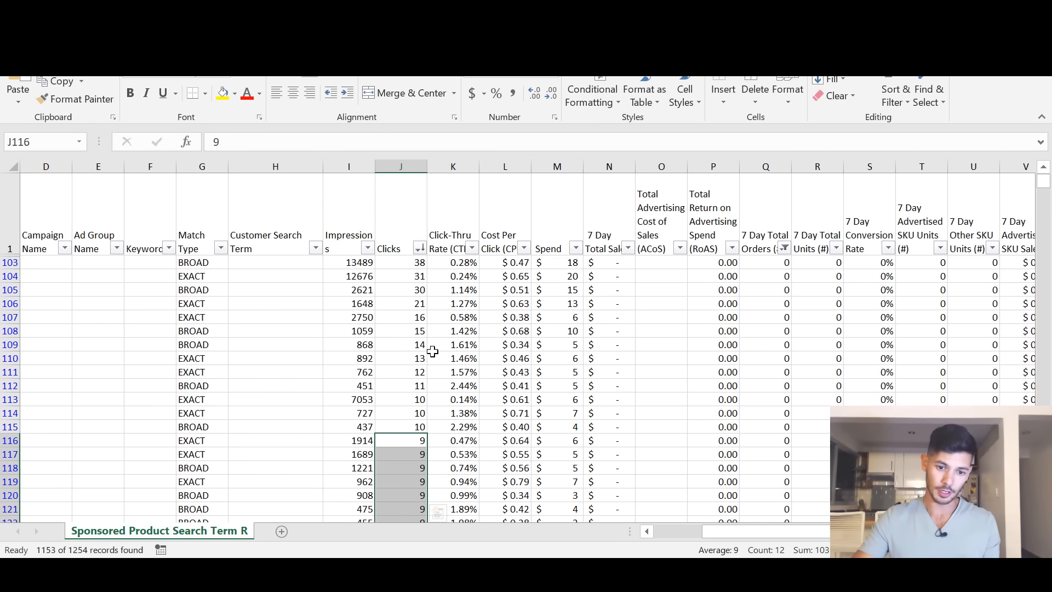
pyautogui.scroll(-1, 420, 344)
pyautogui.moveTo(386, 181); pyautogui.dragTo(390, 359)
pyautogui.scroll(-4, 390, 356)
pyautogui.moveTo(1043, 222); pyautogui.dragTo(1044, 529)
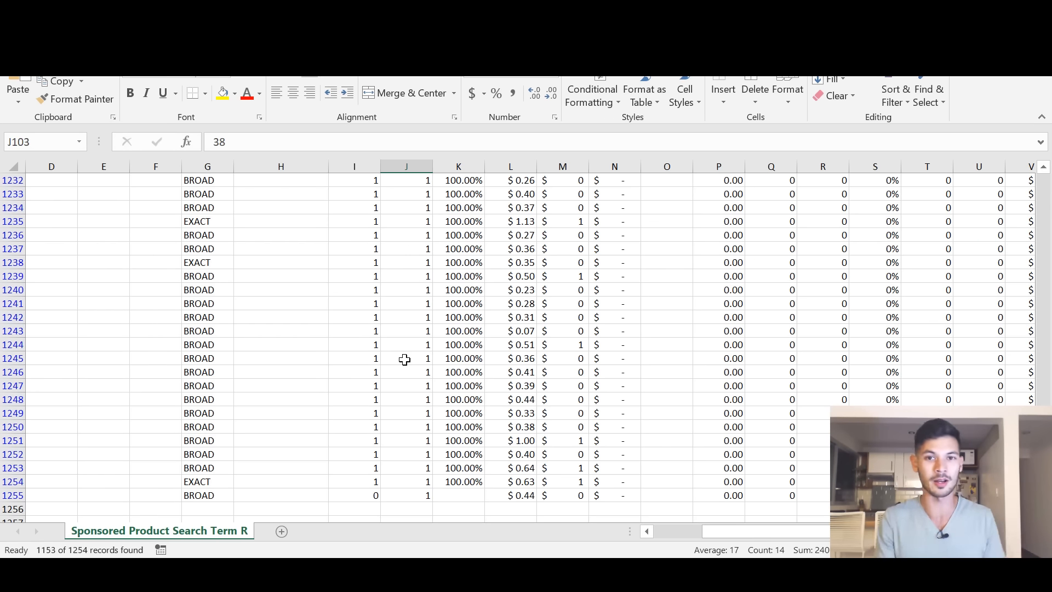
# Step: Select the Clicks values from row 1254 up to row 185 to examine the low-click search terms
pyautogui.click(423, 483)
pyautogui.scroll(20, 402, 241)
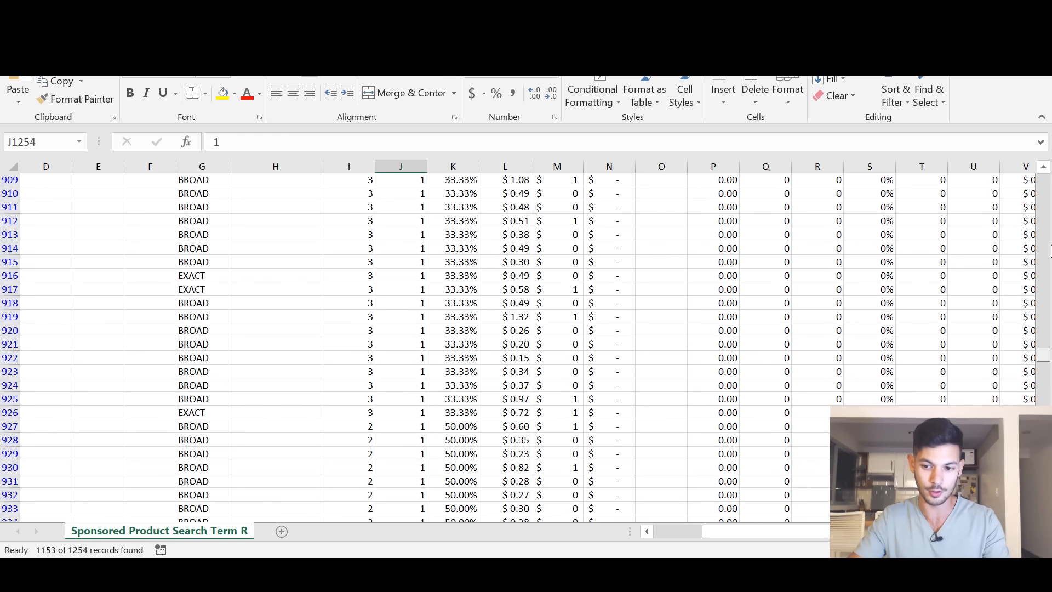
pyautogui.keyDown('shift'); pyautogui.click(399, 236); pyautogui.keyUp('shift')
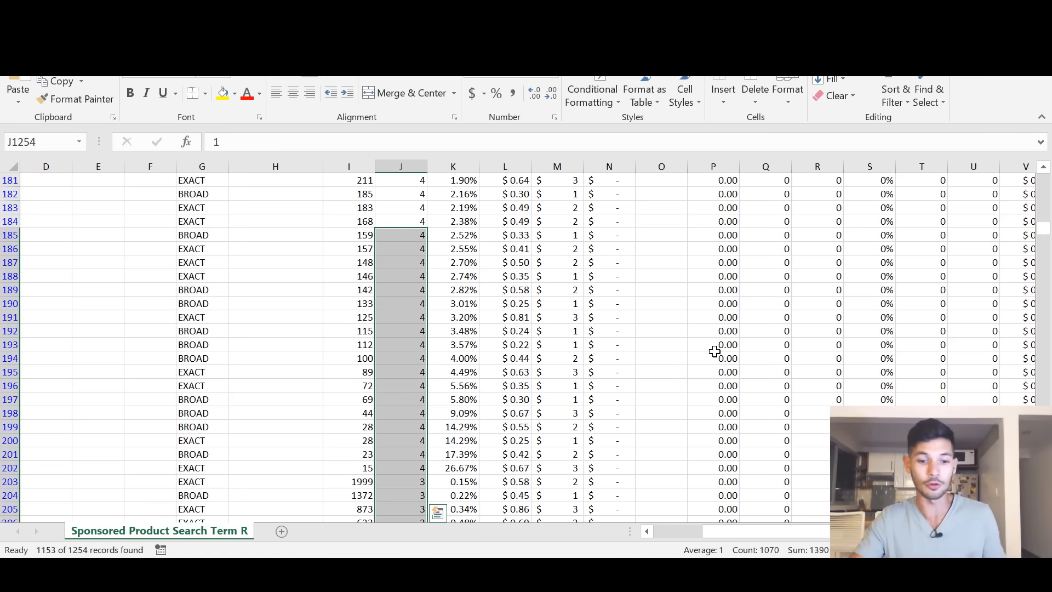
pyautogui.scroll(9, 708, 348)
pyautogui.scroll(2, 708, 347)
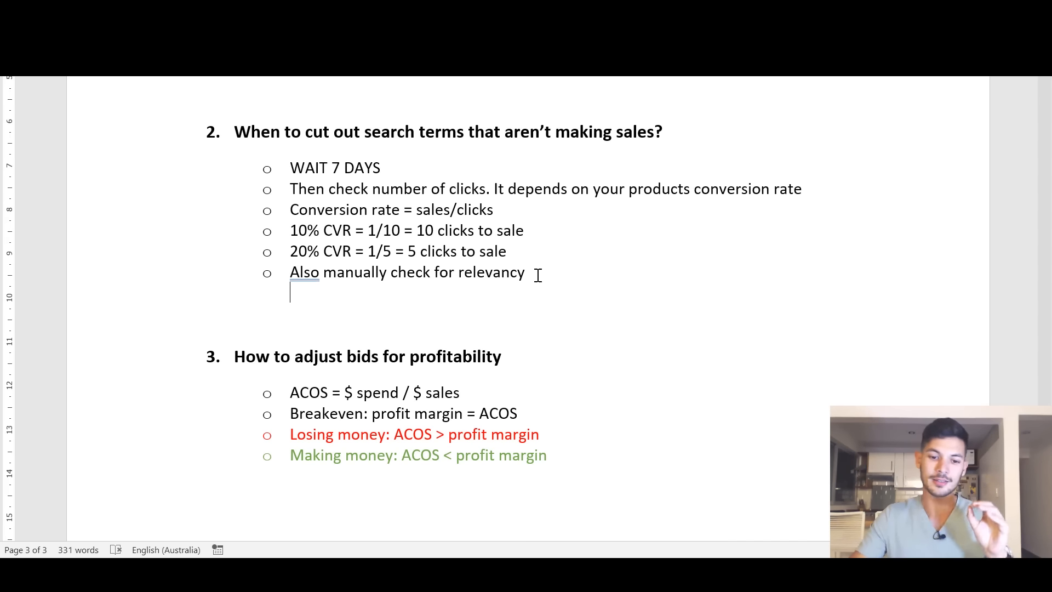
# Step: Highlight "Also manually check for relevancy" in the Word notes, and select row 139 in the Excel search term report
pyautogui.moveTo(536, 273); pyautogui.dragTo(298, 276)
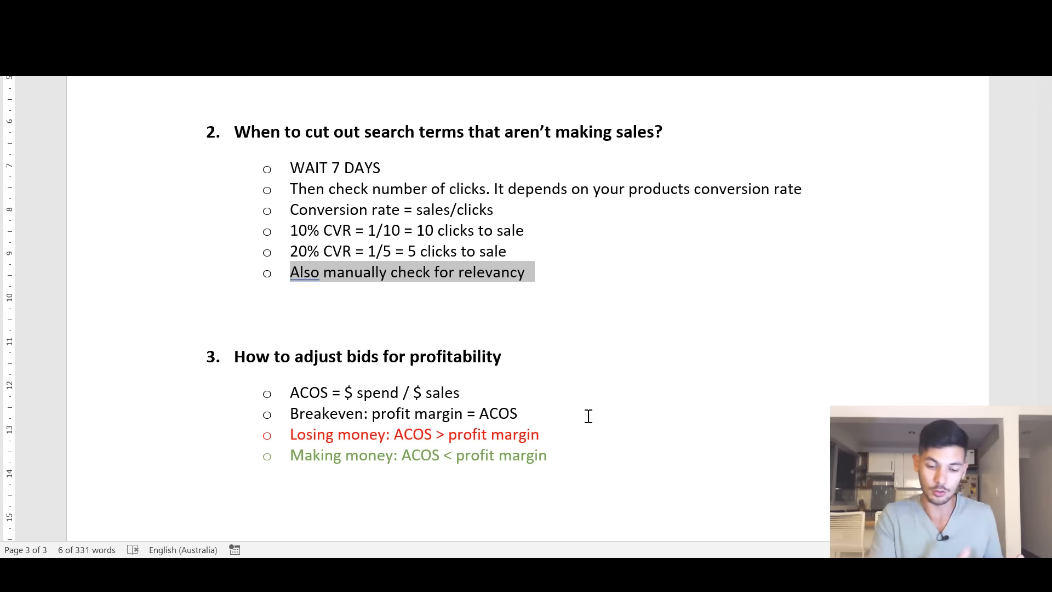
pyautogui.click(353, 574)
pyautogui.scroll(-1, 340, 373)
pyautogui.scroll(-8, 342, 378)
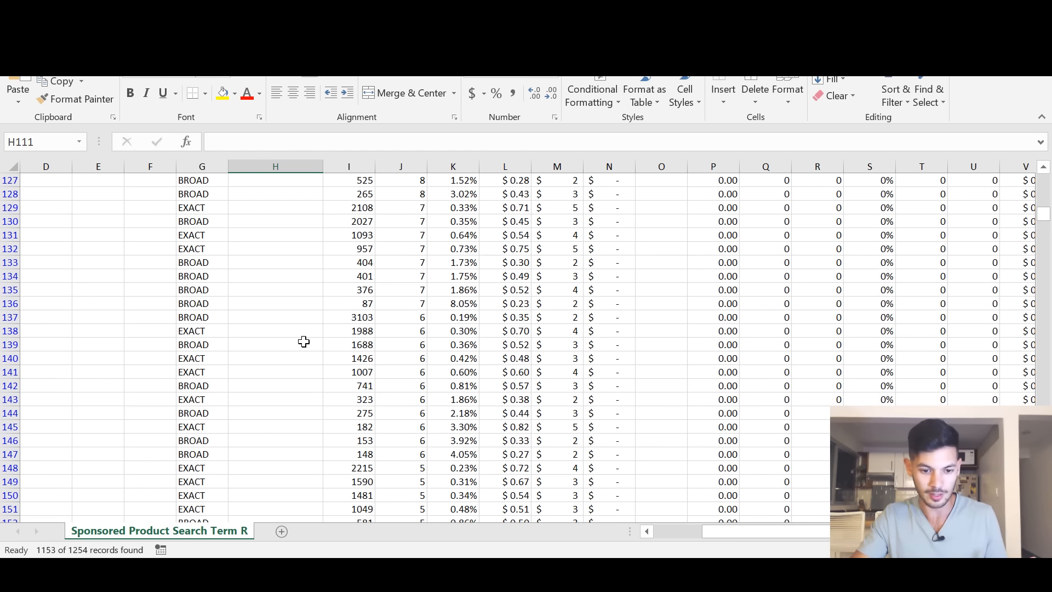
pyautogui.click(10, 345)
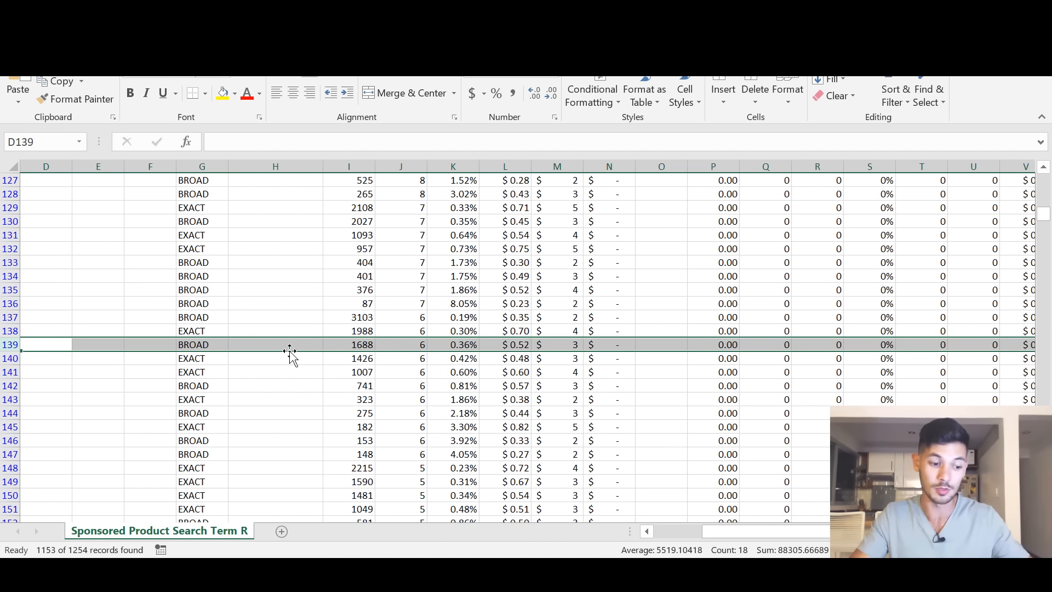
# Step: Enter "baking tray for men" as the customer search term in H139, and select that row's Clicks value and search term
pyautogui.click(275, 346)
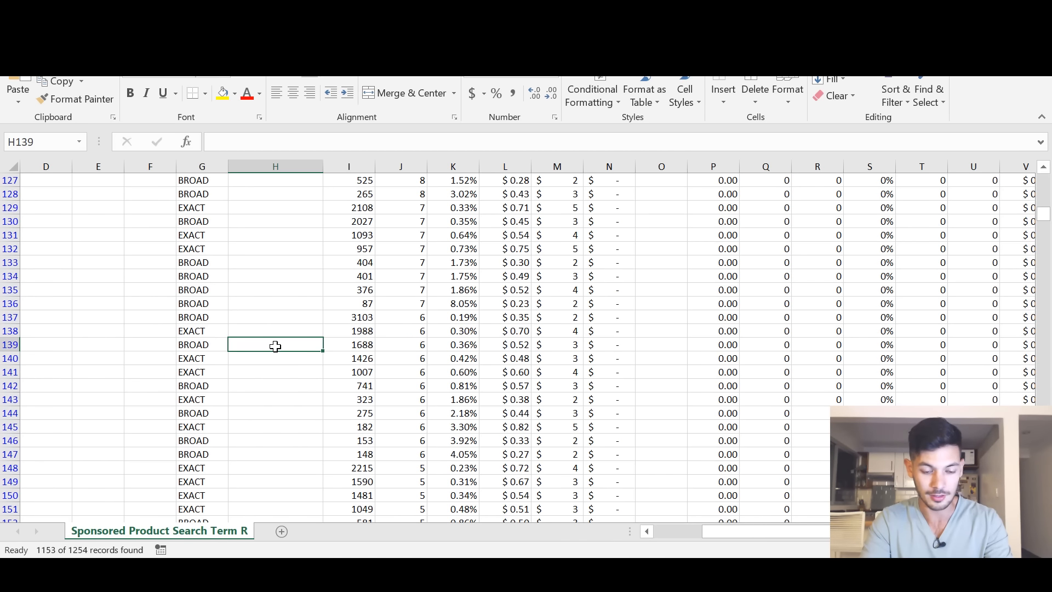
pyautogui.write('baking t')
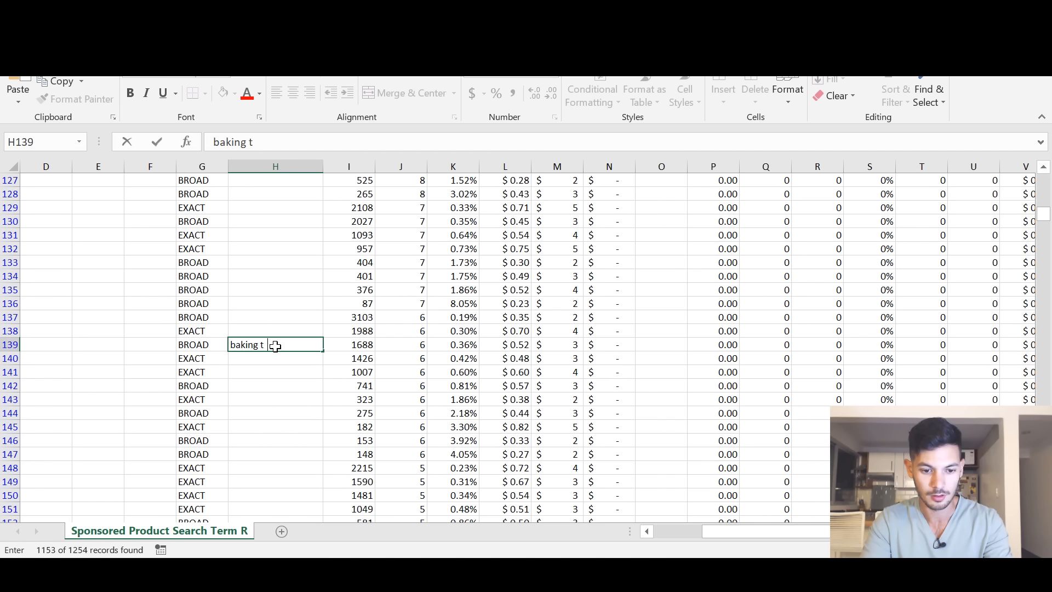
pyautogui.write('ray for')
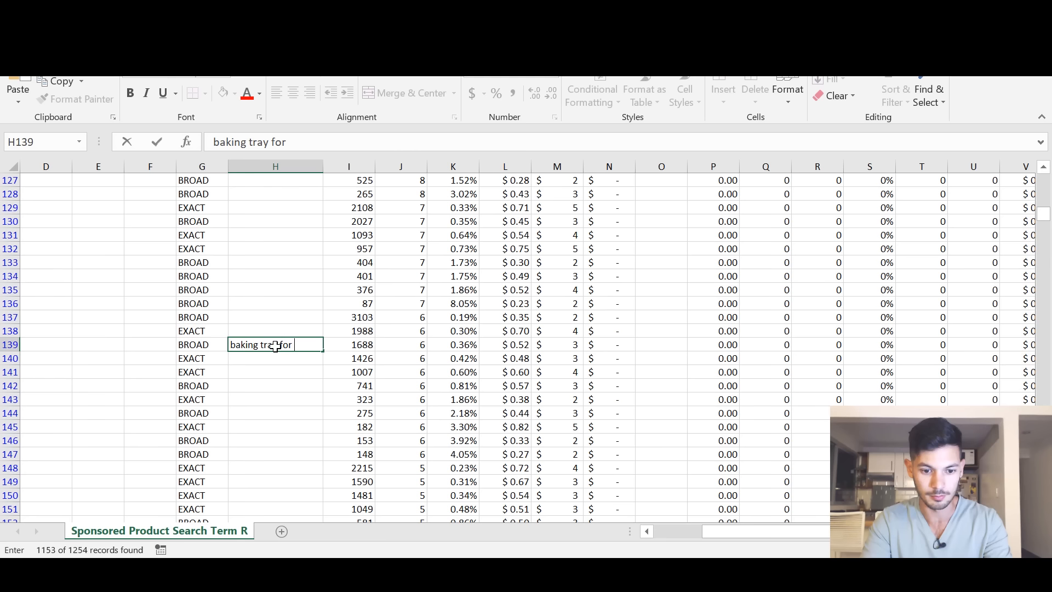
pyautogui.write(' men')
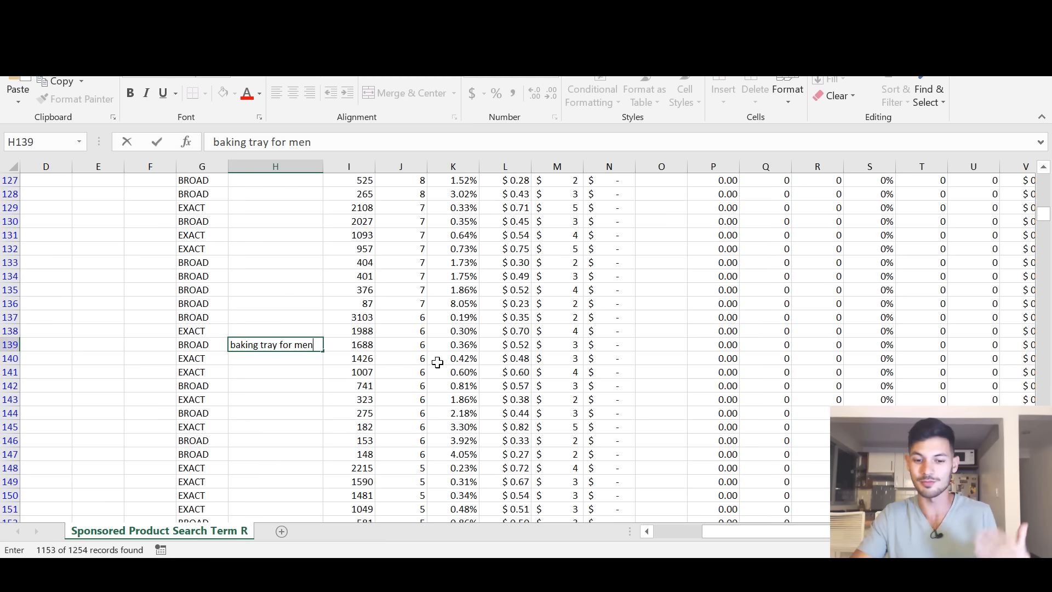
pyautogui.click(405, 344)
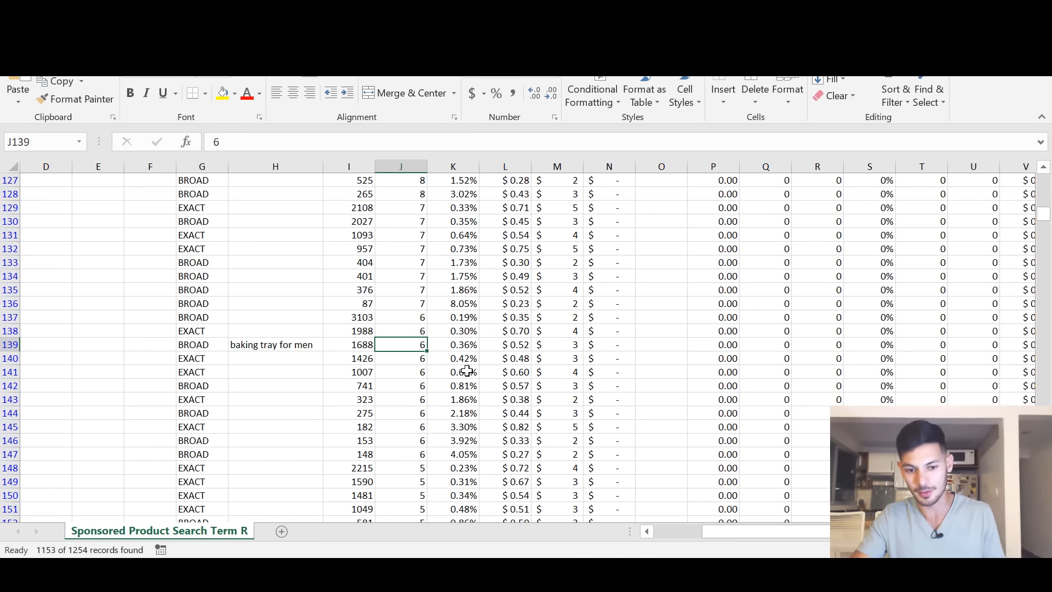
pyautogui.click(266, 346)
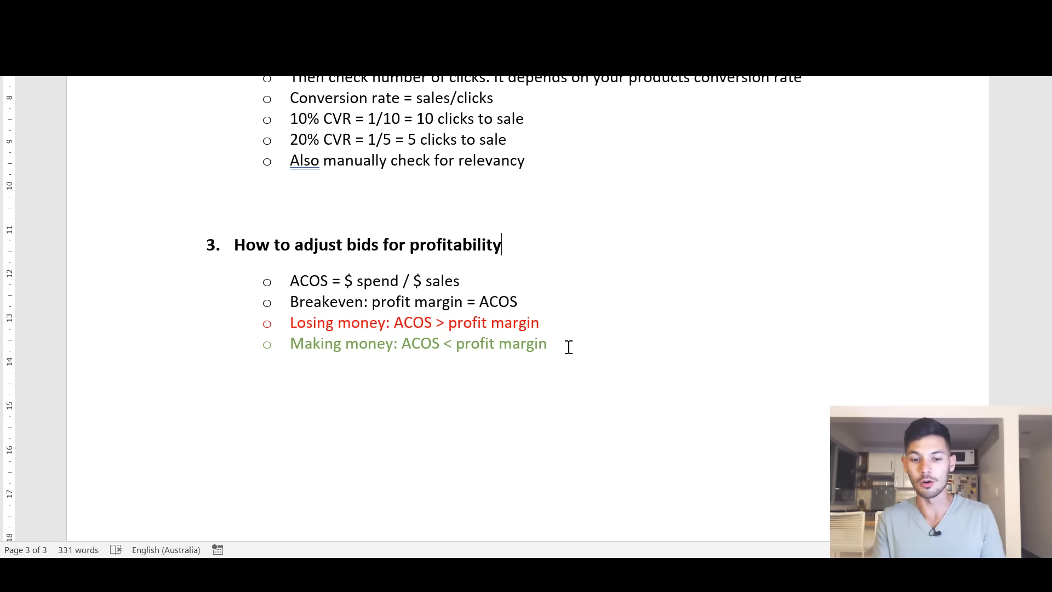
# Step: Put the cursor at the end of the Word notes, and open the keywords of Ad group 1 of Yoga Mat Exact in Seller Central
pyautogui.hotkey('ctrl', 'End')
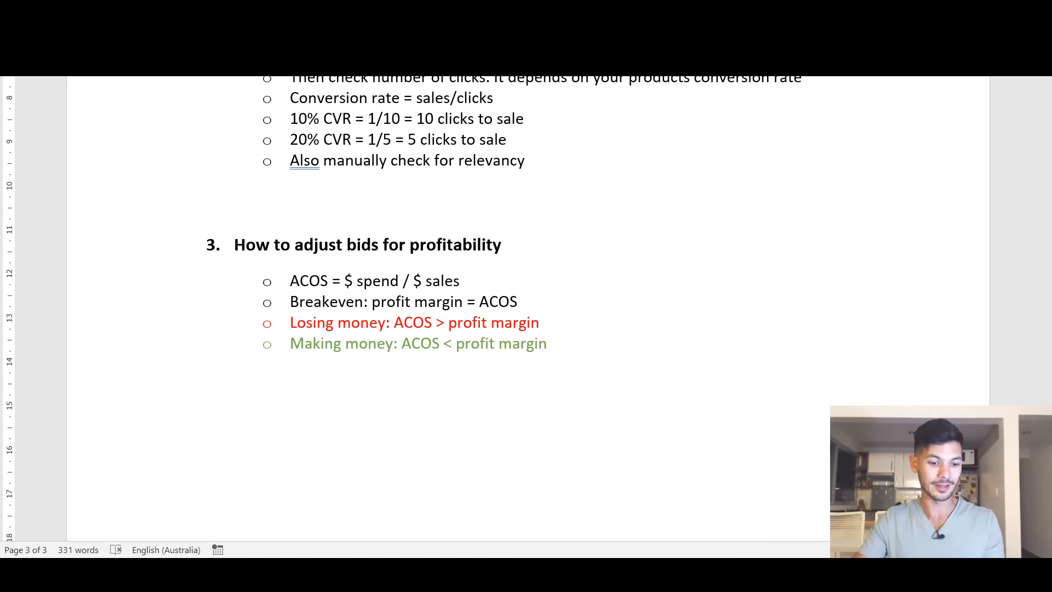
pyautogui.click(101, 572)
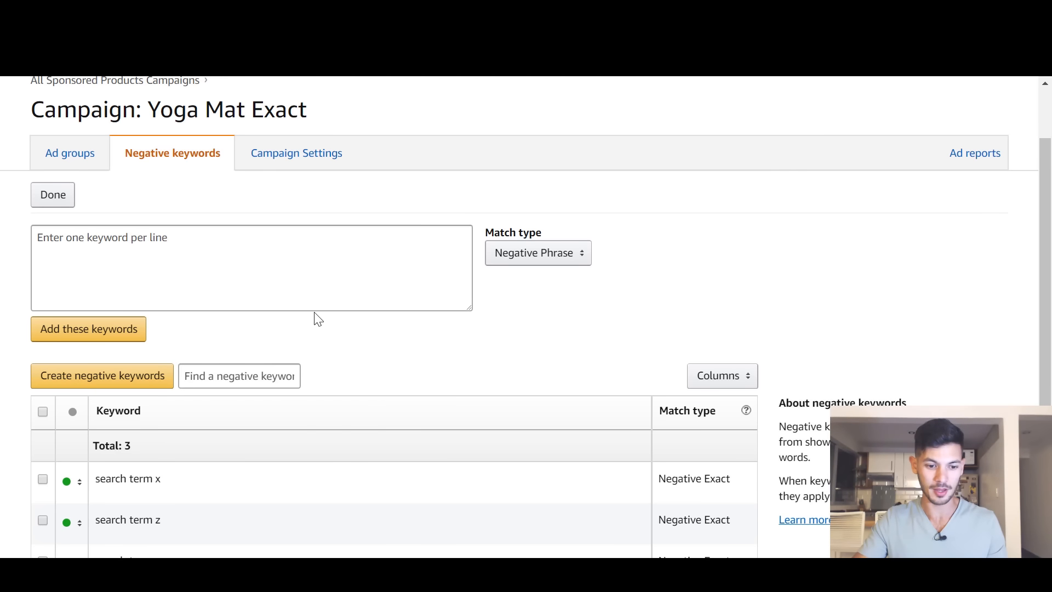
pyautogui.click(48, 145)
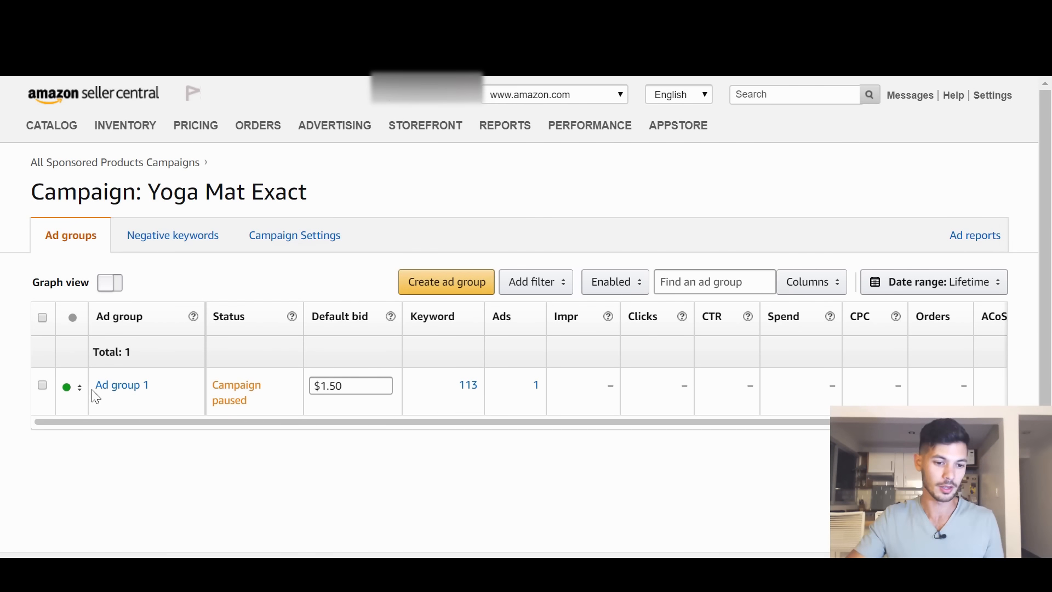
pyautogui.click(136, 383)
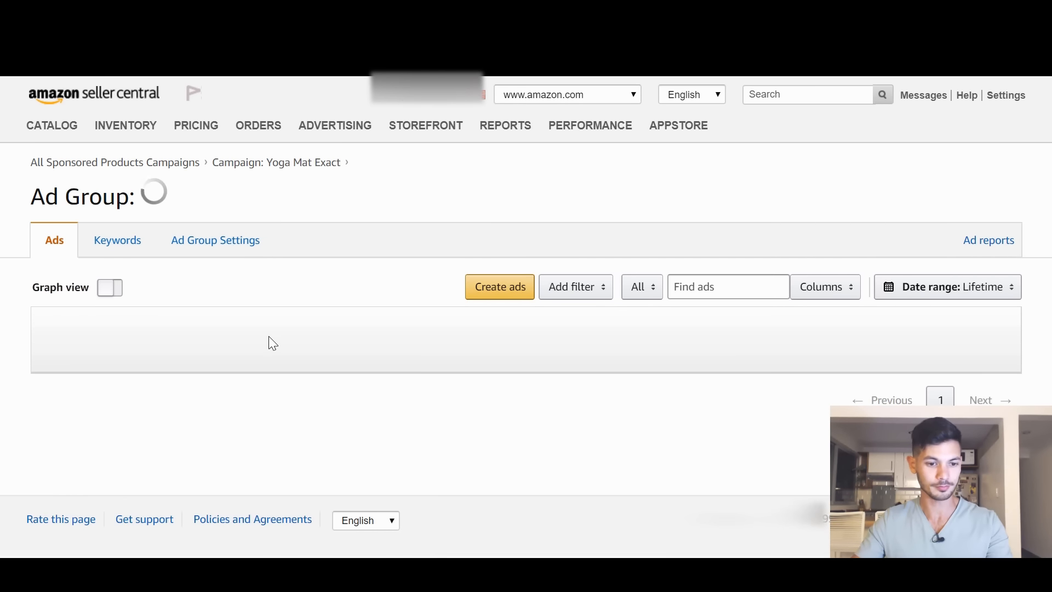
pyautogui.click(117, 255)
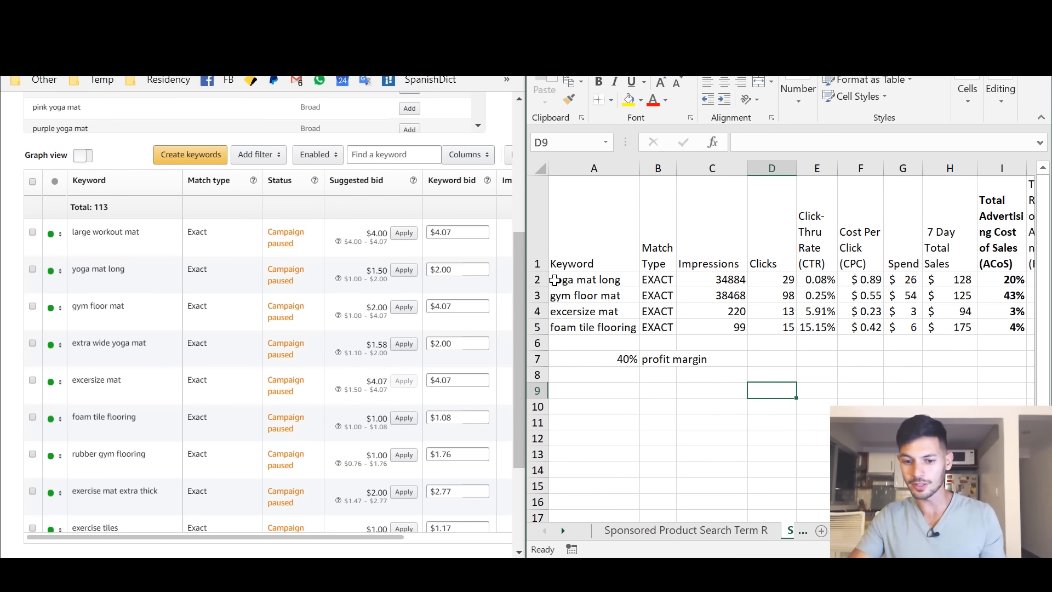
# Step: Examine the yoga mat long row in Excel, selecting its 7 Day Total Sales and ACoS values and the 40% profit margin
pyautogui.moveTo(555, 280); pyautogui.dragTo(1014, 280)
pyautogui.click(857, 390)
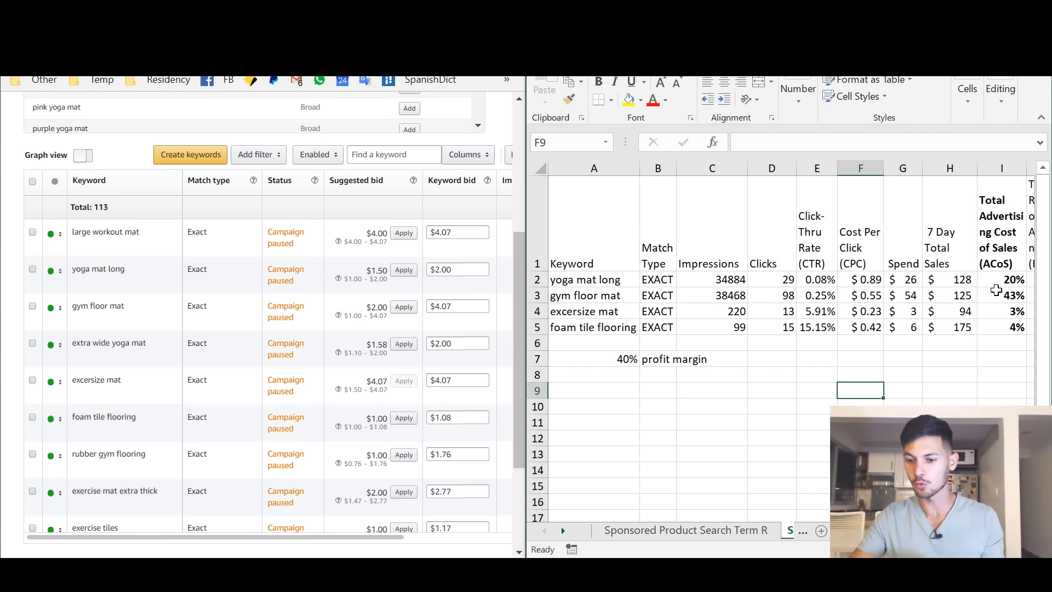
pyautogui.click(961, 280)
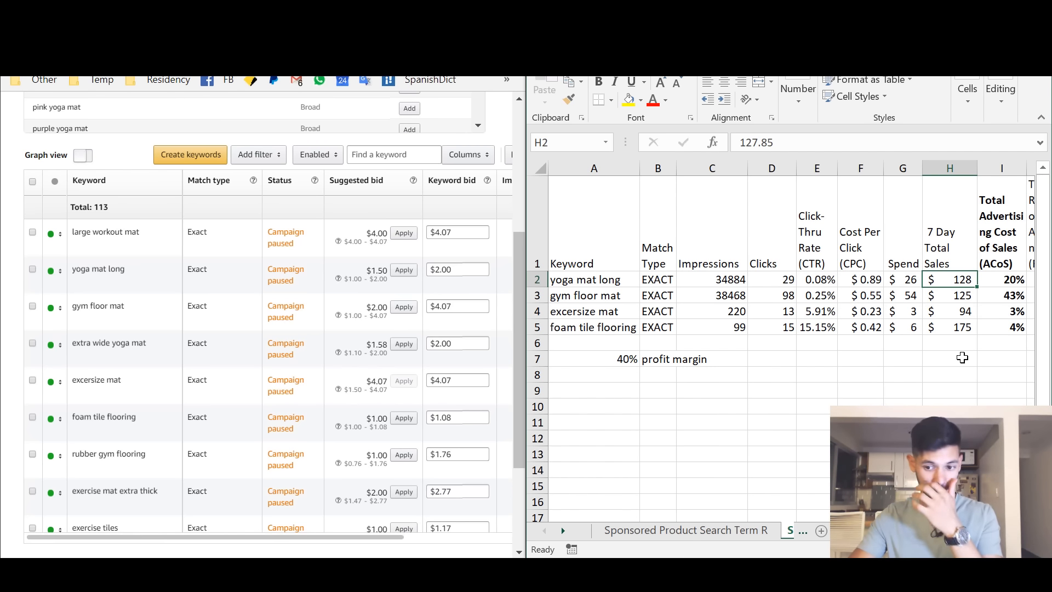
pyautogui.click(1007, 280)
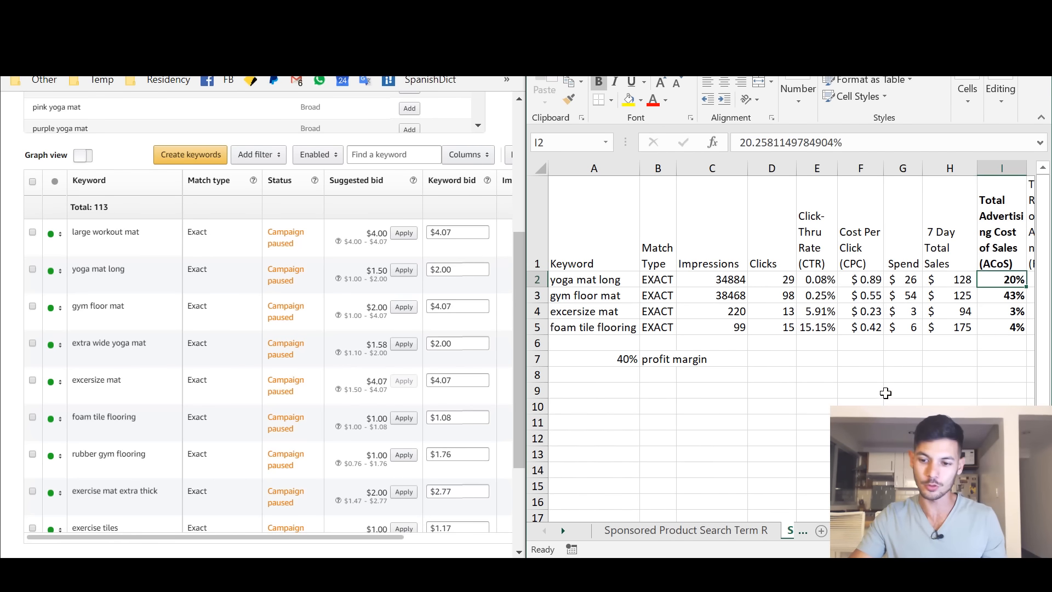
pyautogui.click(885, 393)
pyautogui.moveTo(602, 359); pyautogui.dragTo(674, 371)
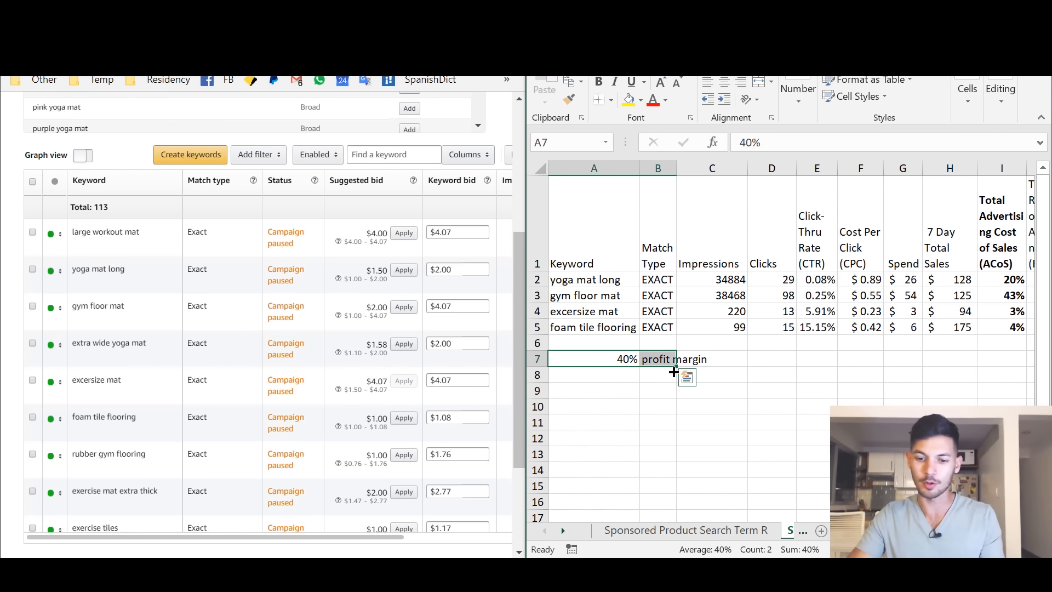
pyautogui.click(657, 402)
# Step: Switch to the Word tutorial notes and highlight the Breakeven and Making money lines under "How to adjust bids for profitability"
pyautogui.moveTo(284, 573)
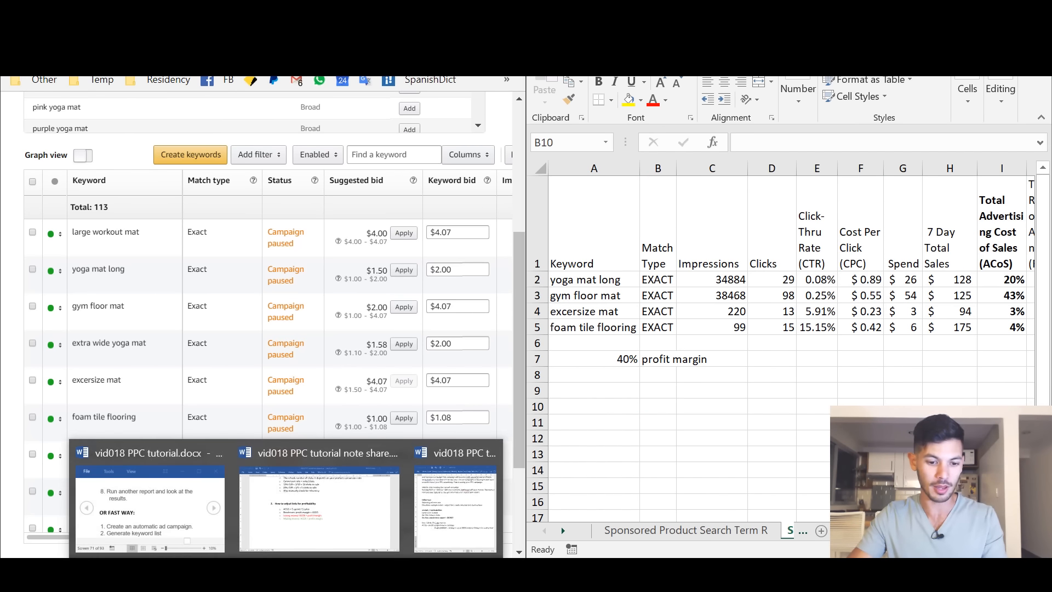
pyautogui.click(296, 536)
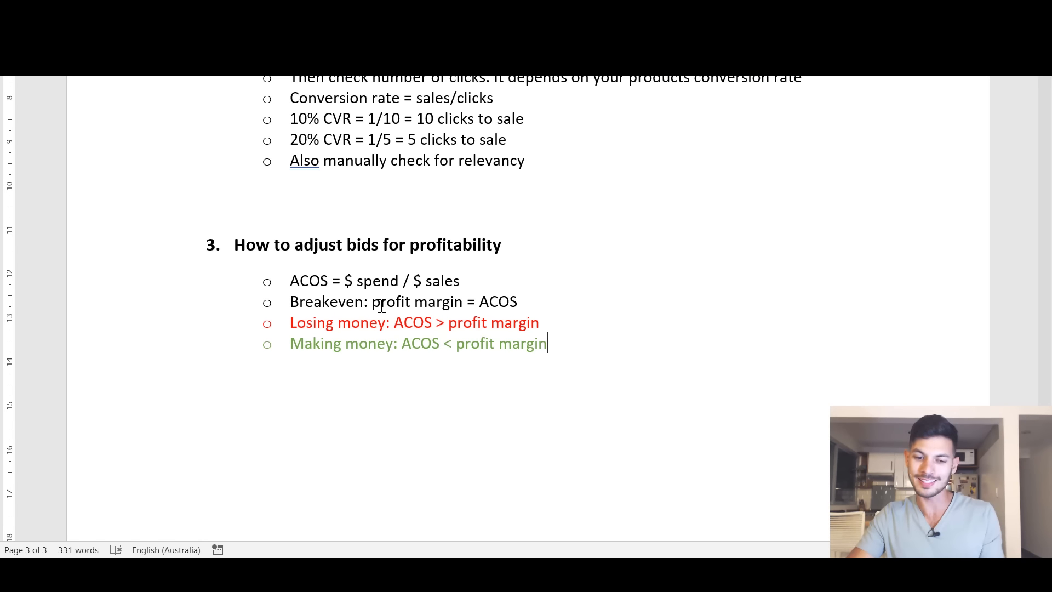
pyautogui.moveTo(315, 302); pyautogui.dragTo(363, 302)
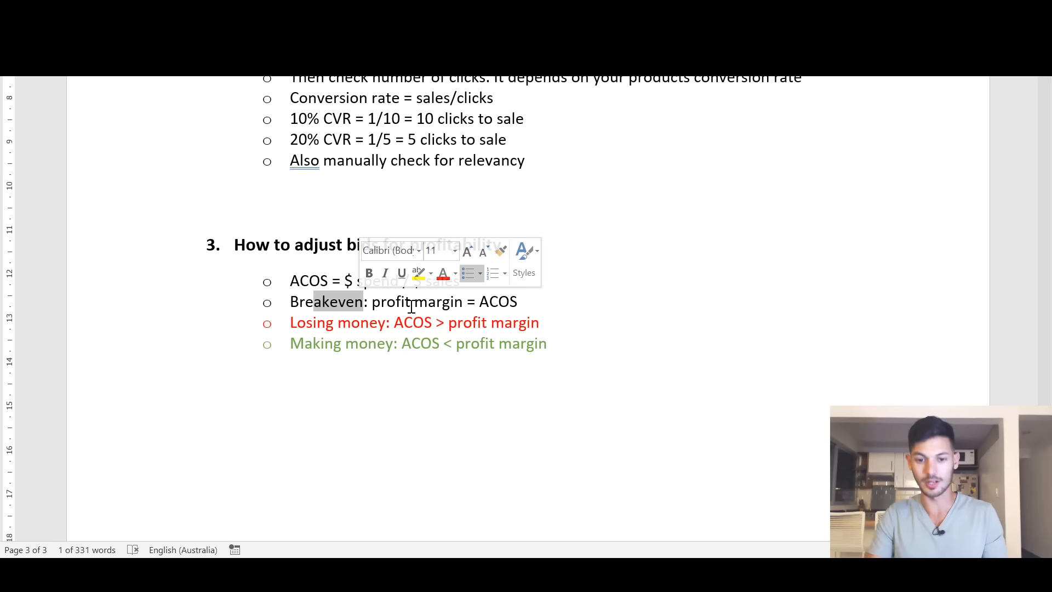
pyautogui.click(422, 377)
pyautogui.tripleClick(388, 344)
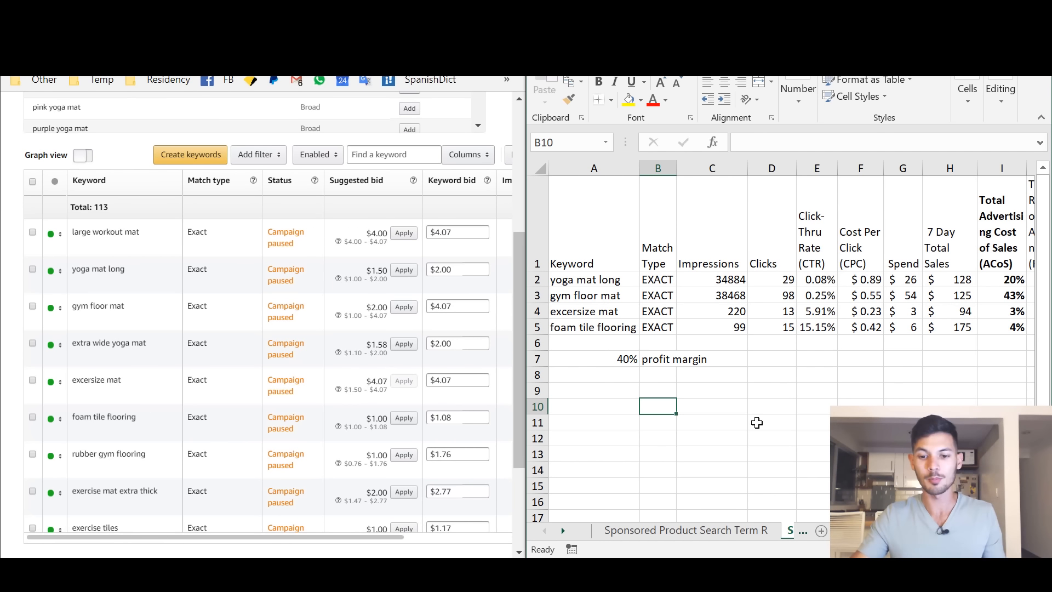
# Step: Bring up the Number of Searches Vs. Sales Rank Percentile chart and examine yoga mat long's clicks, 7 Day Total Sales and ACoS beside it
pyautogui.click(526, 570)
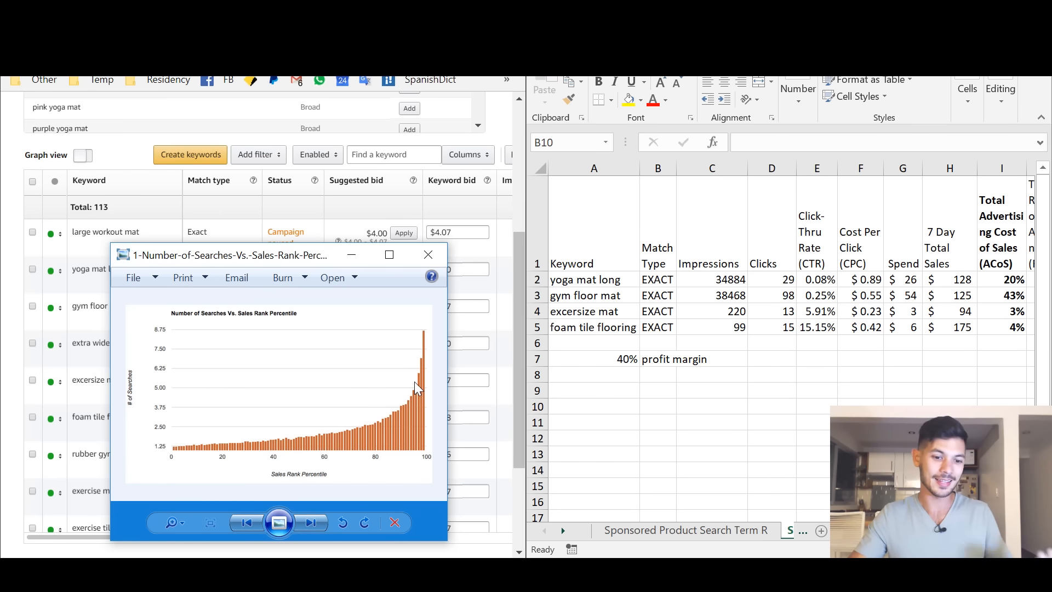
pyautogui.moveTo(707, 264); pyautogui.dragTo(754, 280)
pyautogui.click(717, 280)
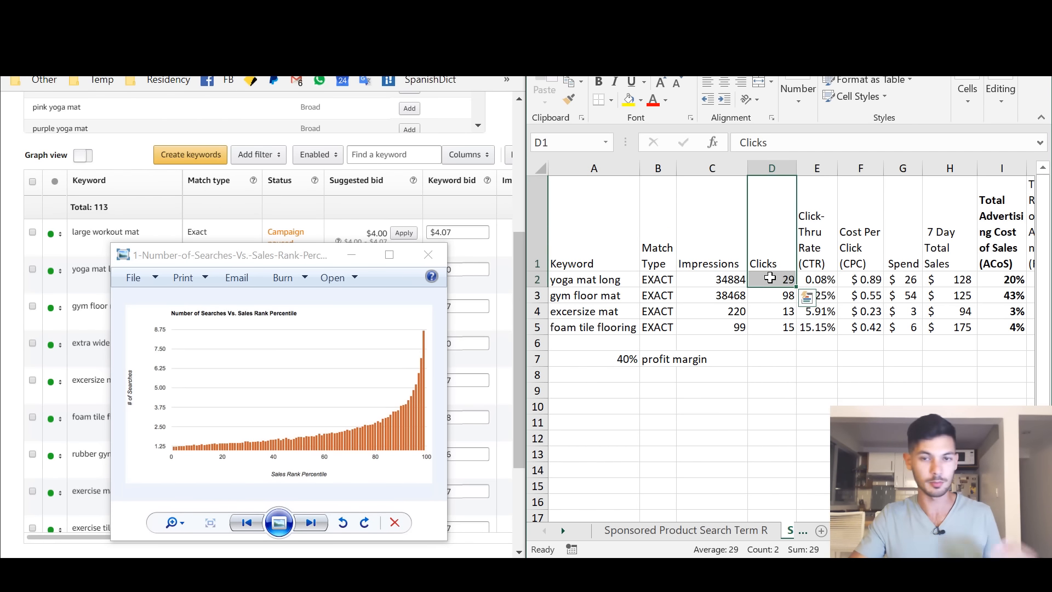
pyautogui.moveTo(943, 243); pyautogui.dragTo(949, 279)
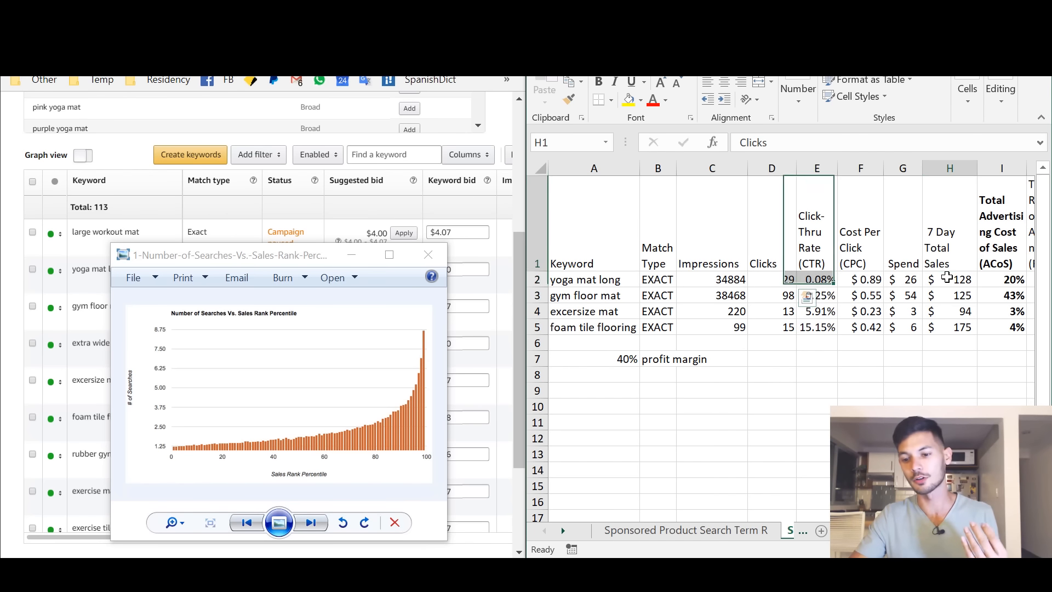
pyautogui.click(836, 388)
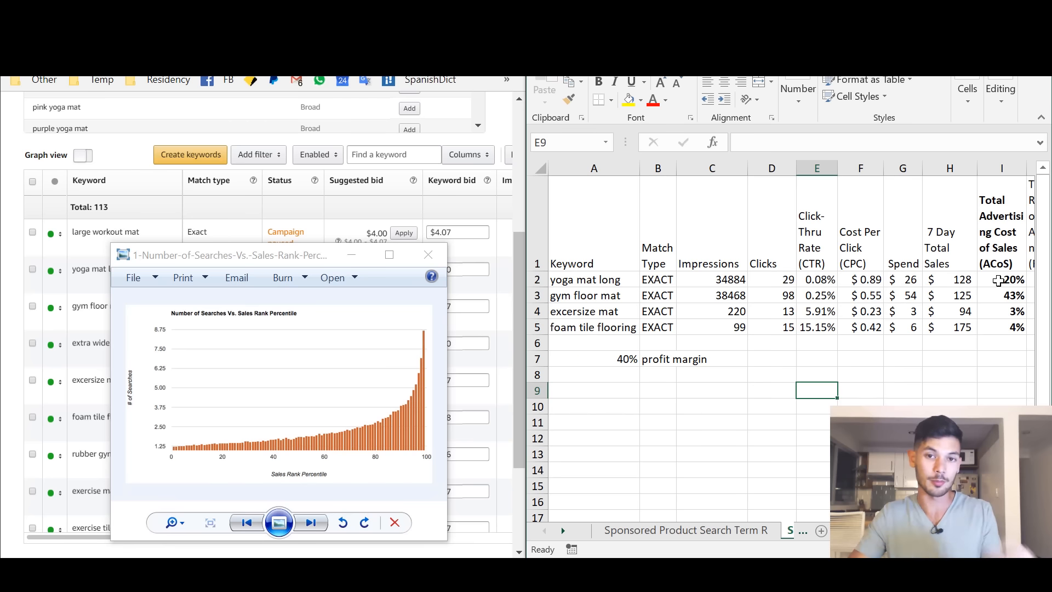
pyautogui.click(902, 422)
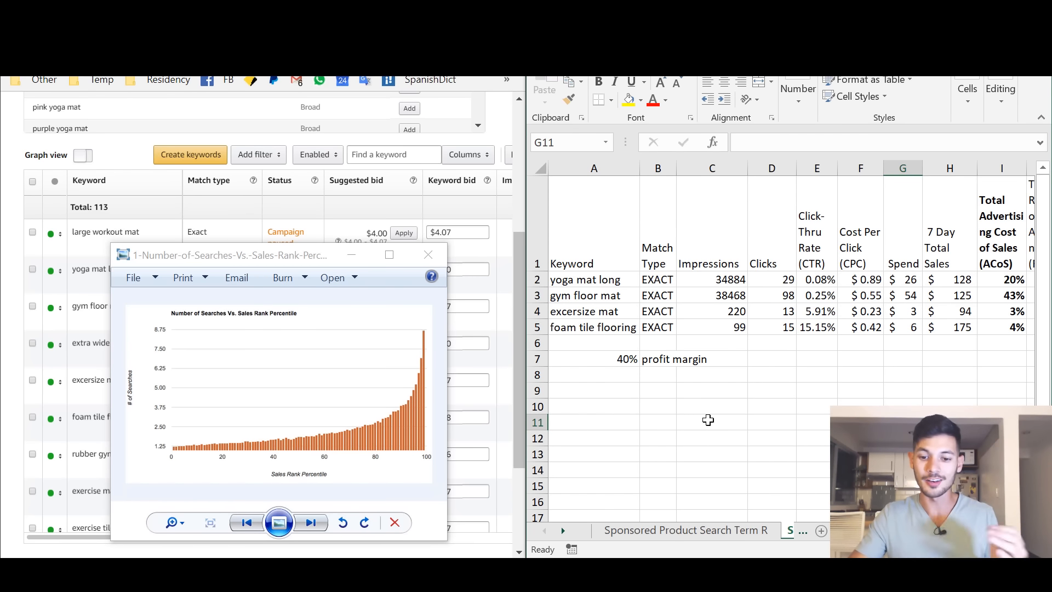
pyautogui.moveTo(618, 375); pyautogui.dragTo(712, 376)
pyautogui.click(671, 420)
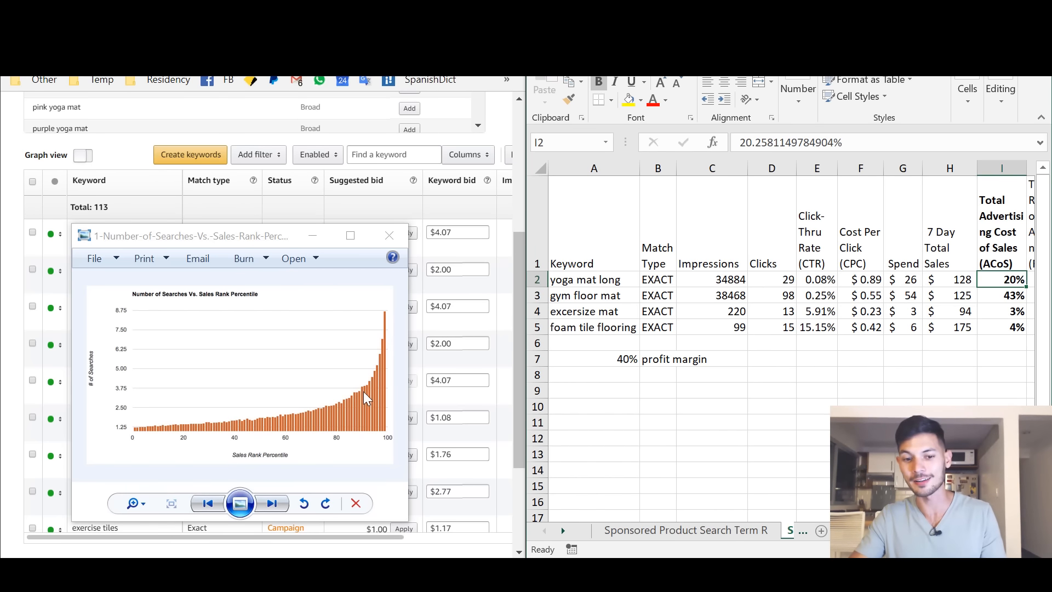
# Step: Put the chart away, select the yoga mat long row in Excel, and try to save a $4.00 keyword bid for it in Seller Central
pyautogui.click(313, 235)
pyautogui.click(537, 280)
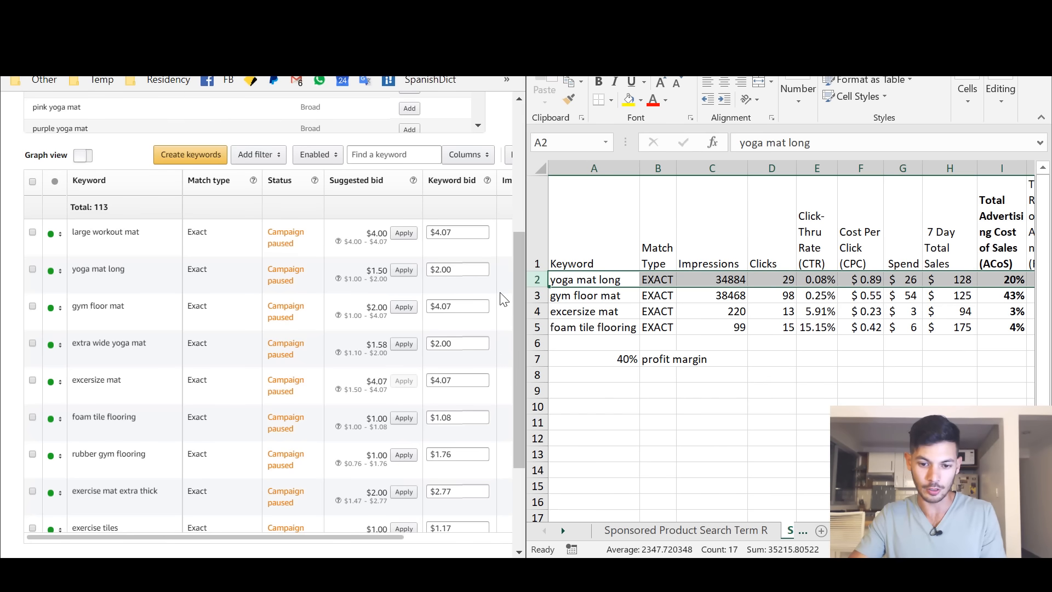
pyautogui.click(460, 269)
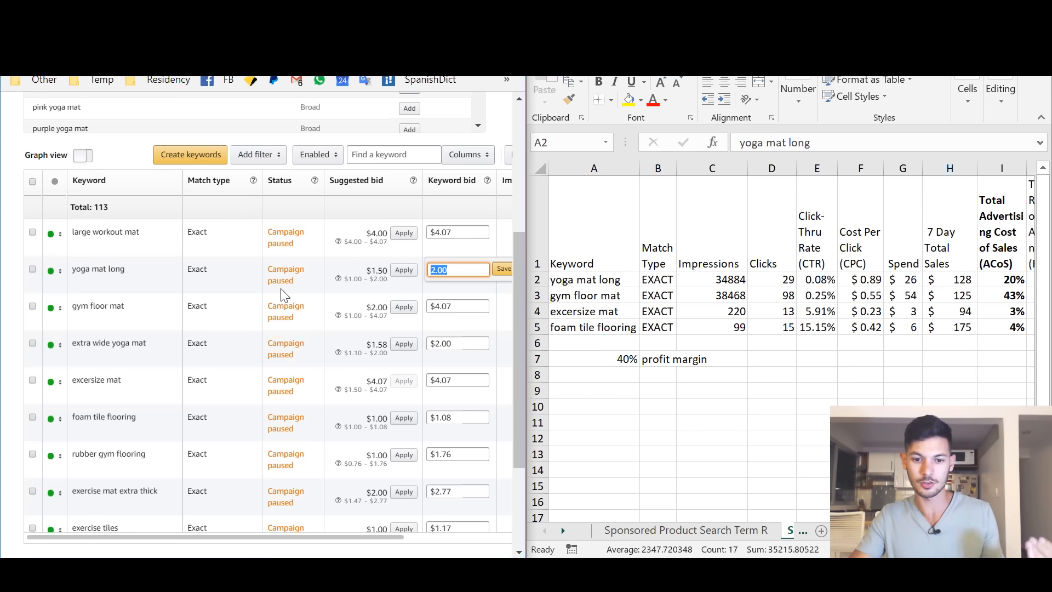
pyautogui.write('4')
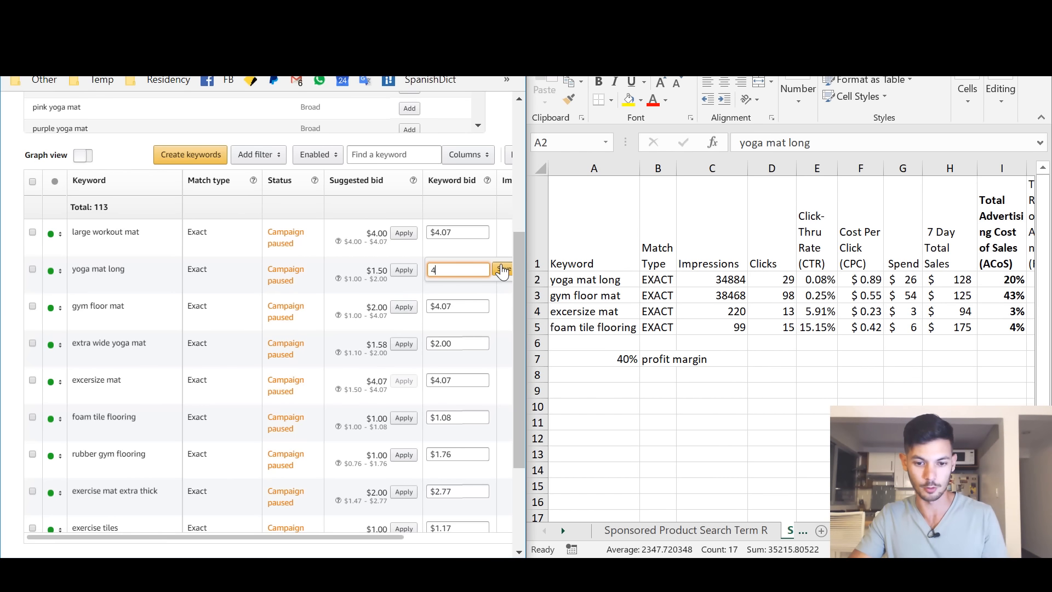
pyautogui.press('Return')
pyautogui.click(812, 388)
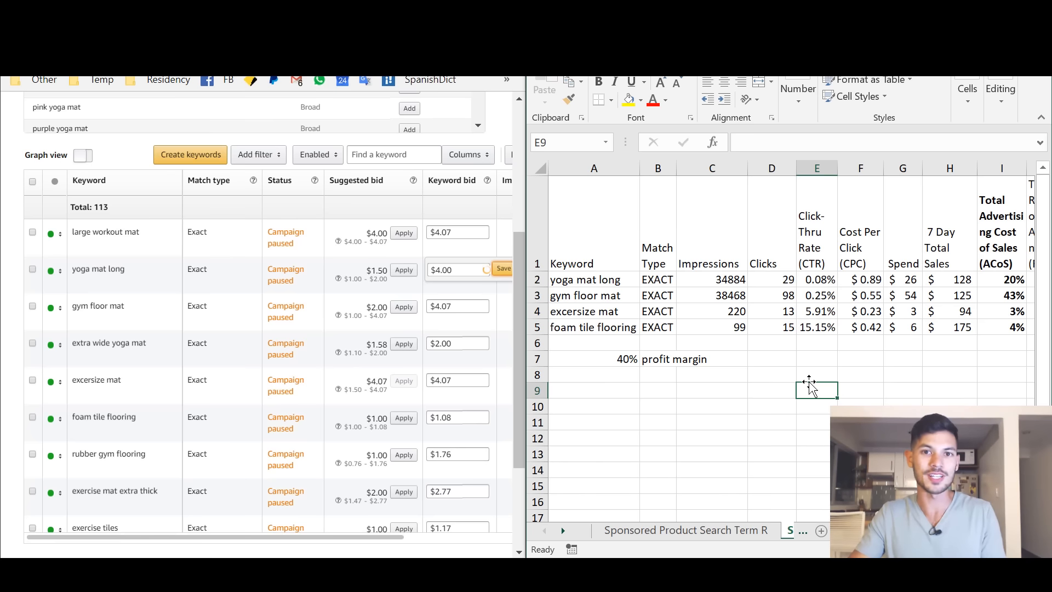
# Step: Examine the remaining keyword rows in Excel, comparing gym floor mat's ACoS with the 40% profit margin
pyautogui.moveTo(538, 296); pyautogui.dragTo(538, 327)
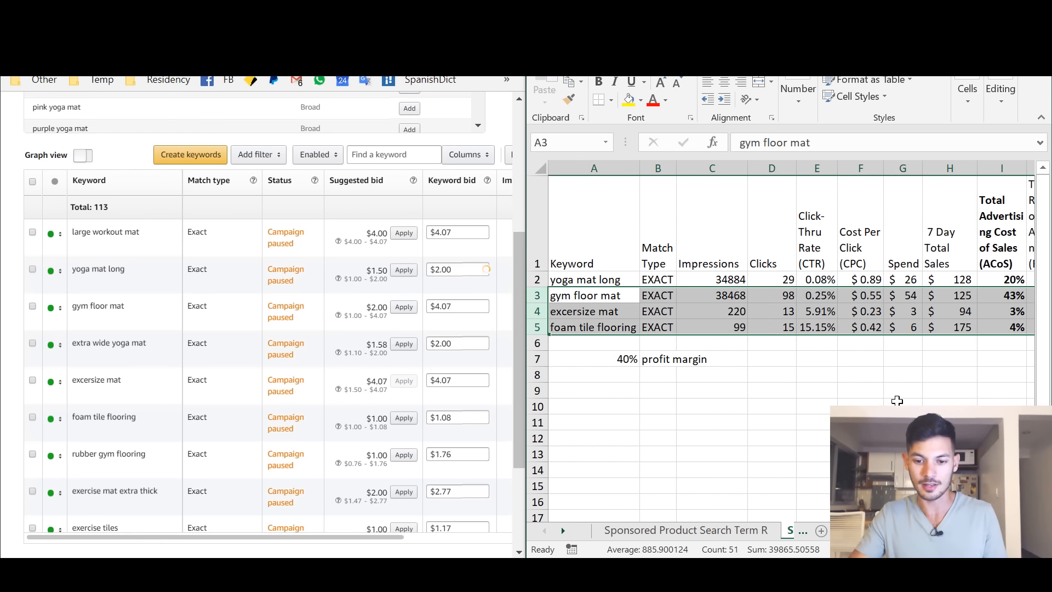
pyautogui.click(898, 403)
pyautogui.click(537, 295)
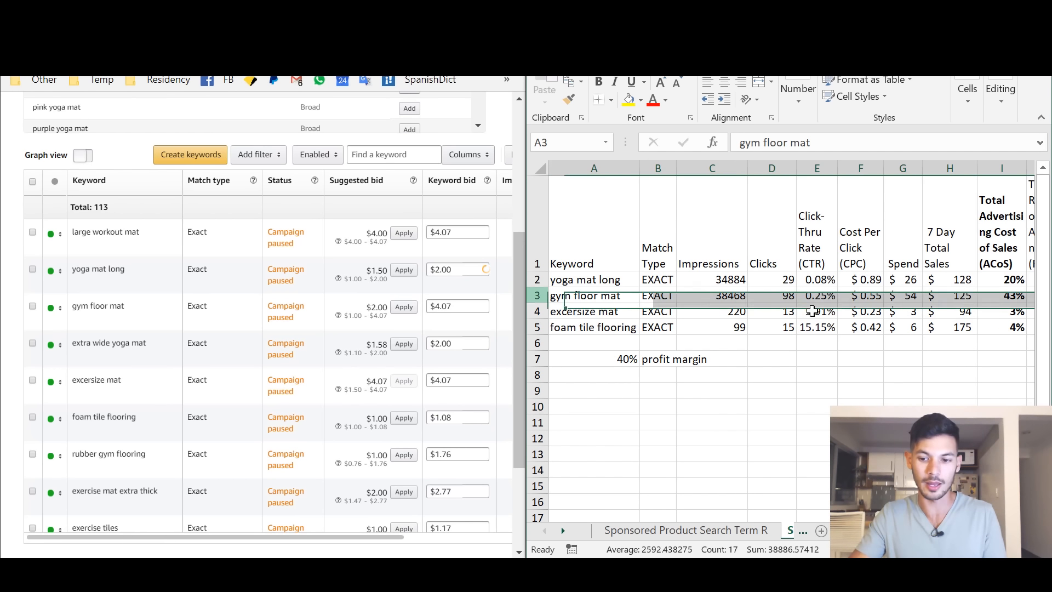
pyautogui.click(992, 295)
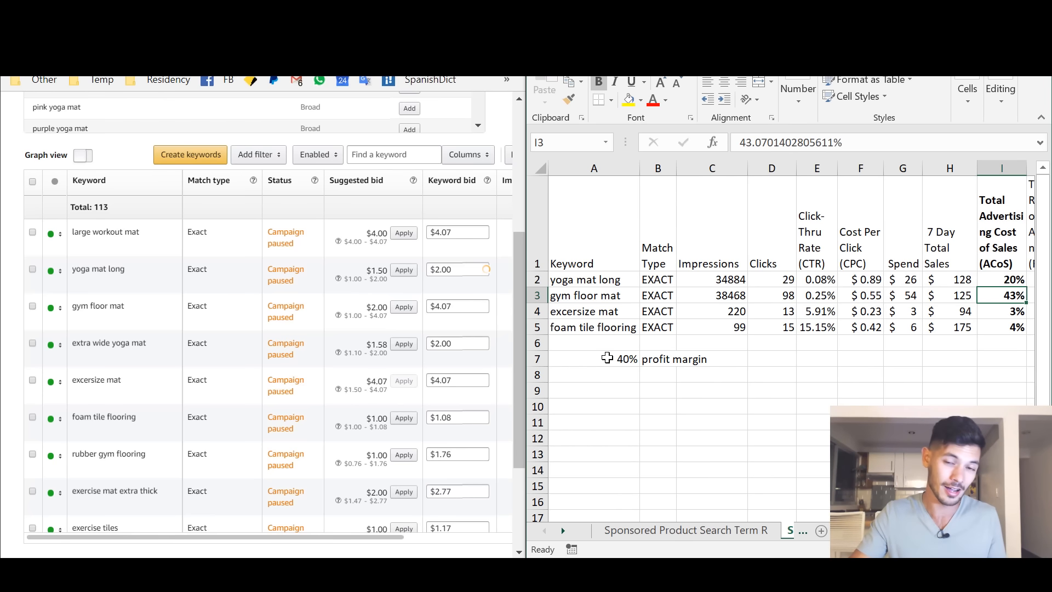
pyautogui.moveTo(607, 358); pyautogui.dragTo(657, 359)
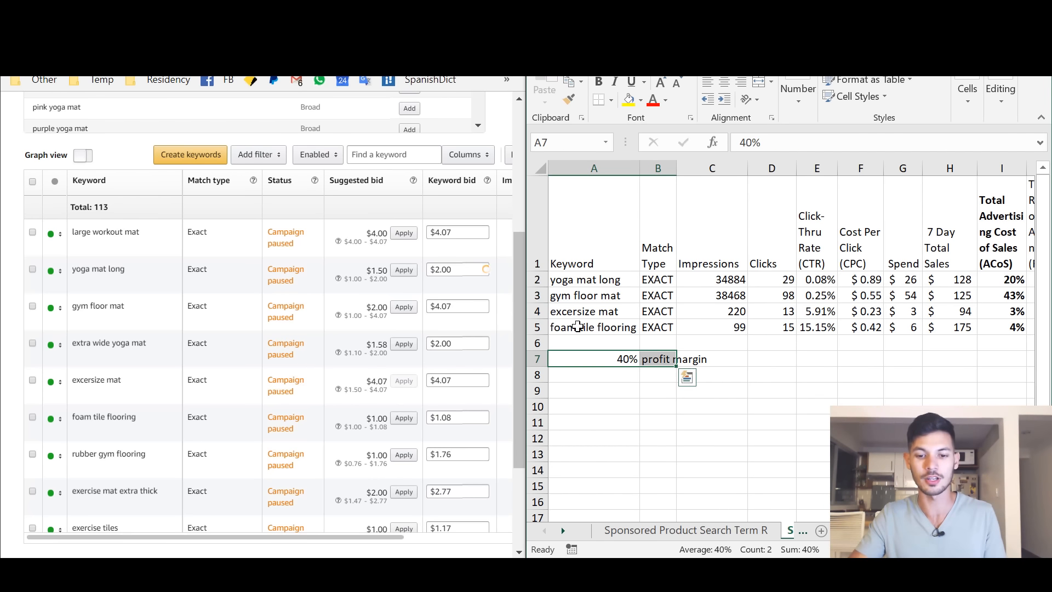
# Step: Select the gym floor mat row in Excel and set that keyword's bid to $3.80 in Seller Central
pyautogui.click(537, 295)
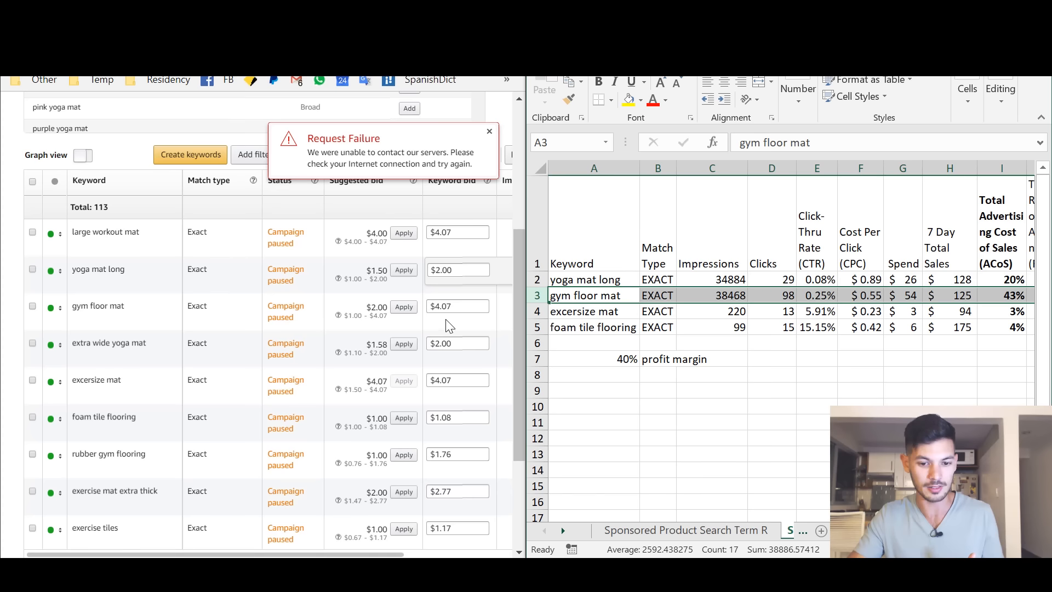
pyautogui.moveTo(455, 308); pyautogui.dragTo(403, 303)
pyautogui.click(459, 306)
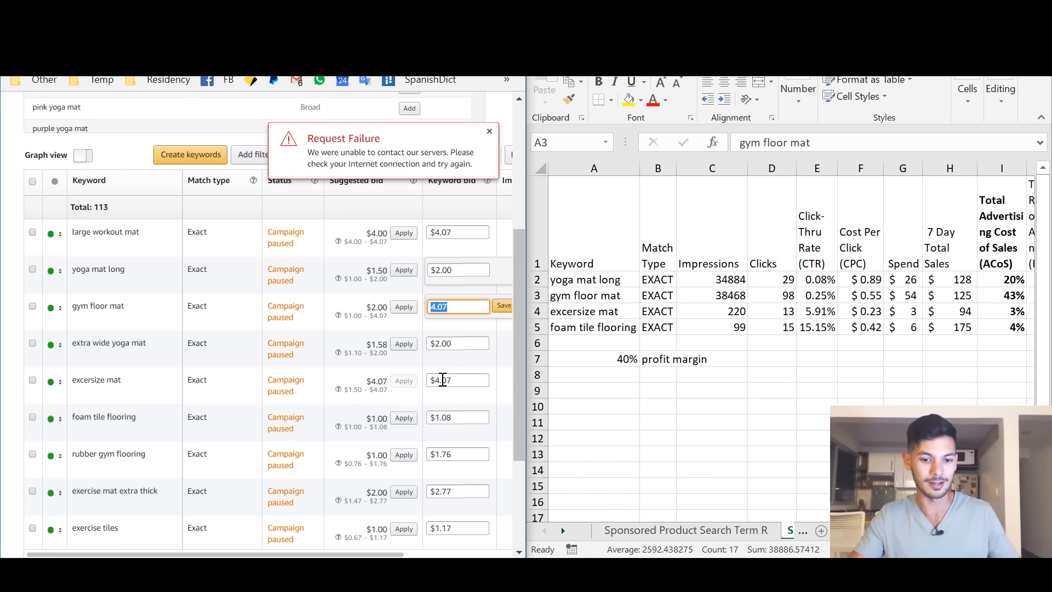
pyautogui.write('3.8')
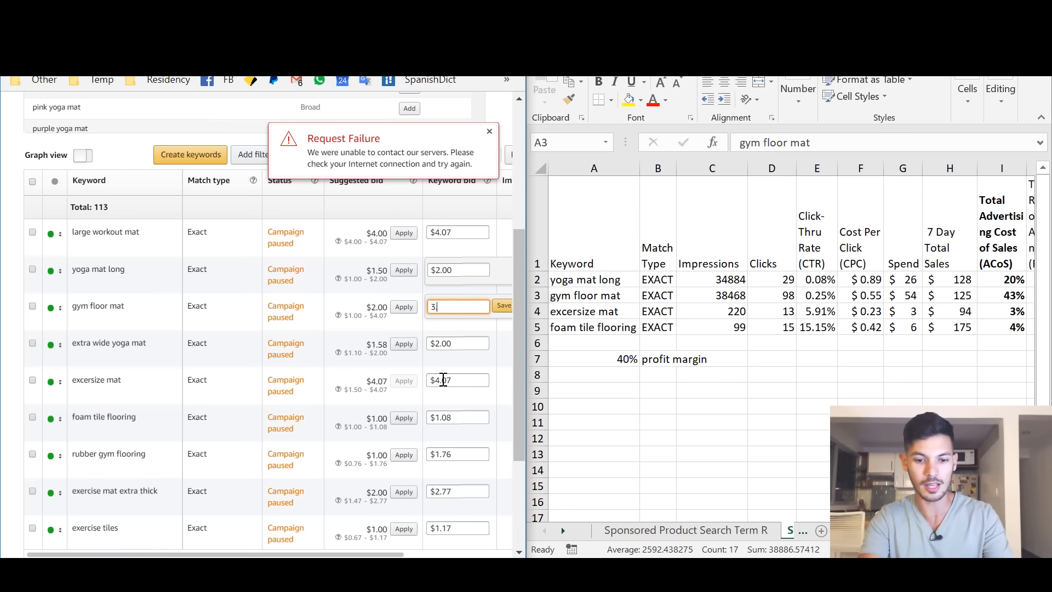
pyautogui.click(503, 306)
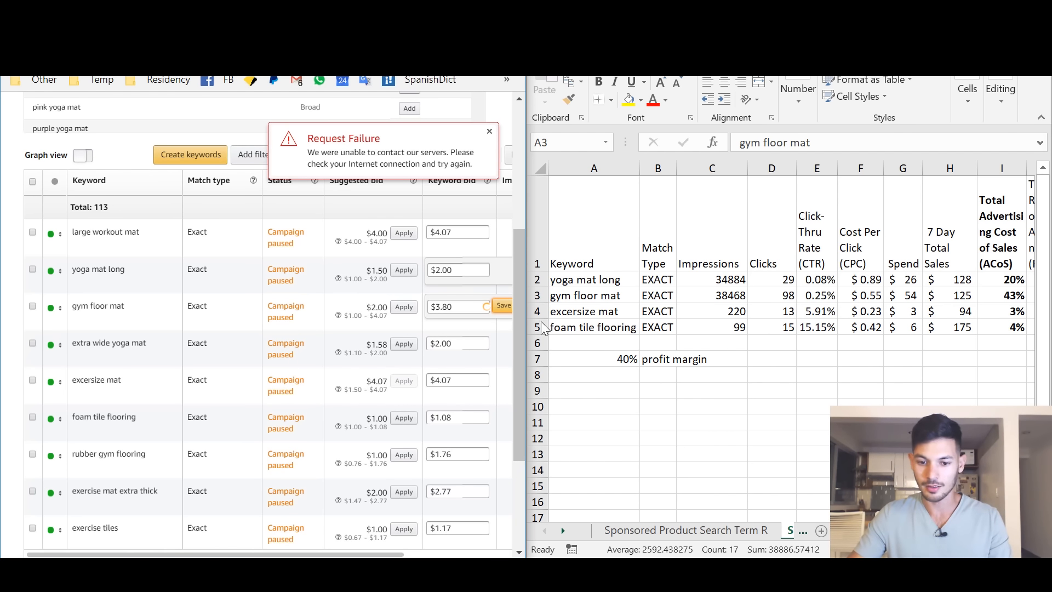
# Step: Examine the excersize mat and foam tile flooring rows and their 7 Day Total Sales alongside the searches versus sales rank chart
pyautogui.moveTo(536, 313); pyautogui.dragTo(537, 328)
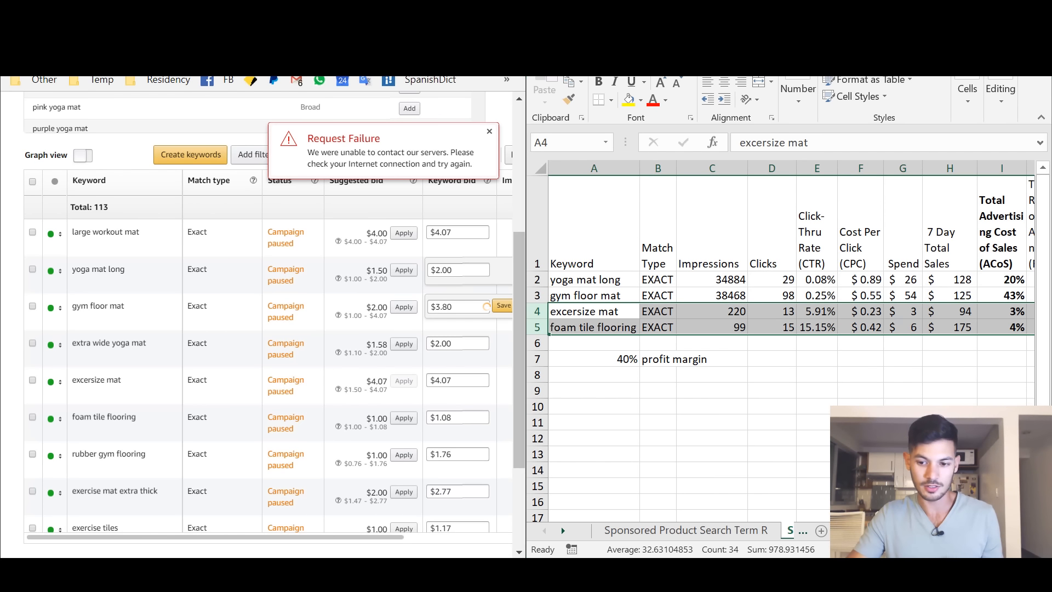
pyautogui.hotkey('alt', 'Tab')
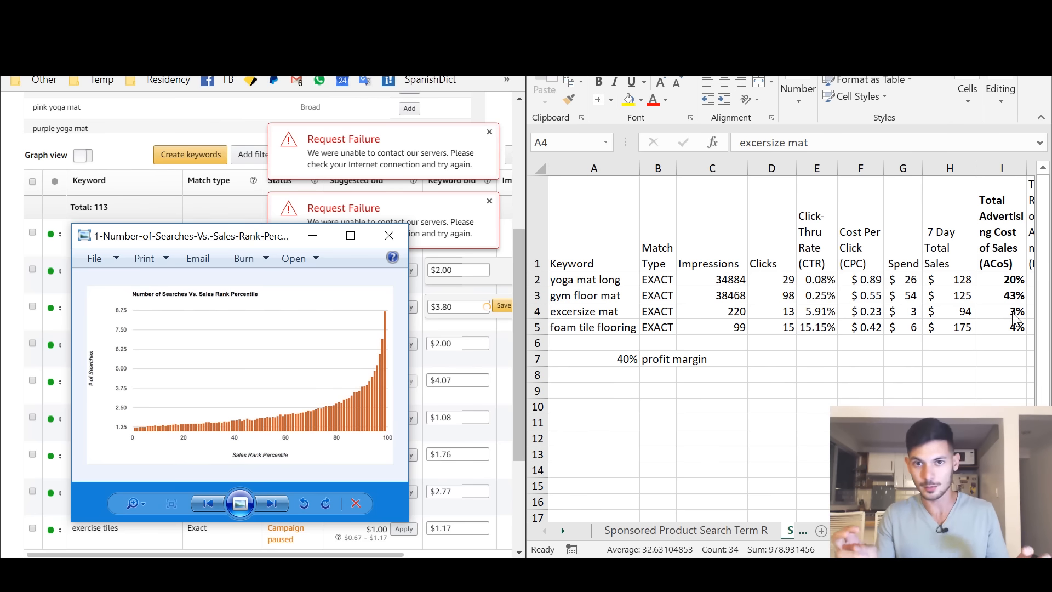
pyautogui.click(953, 342)
pyautogui.moveTo(949, 317); pyautogui.dragTo(950, 327)
pyautogui.click(950, 374)
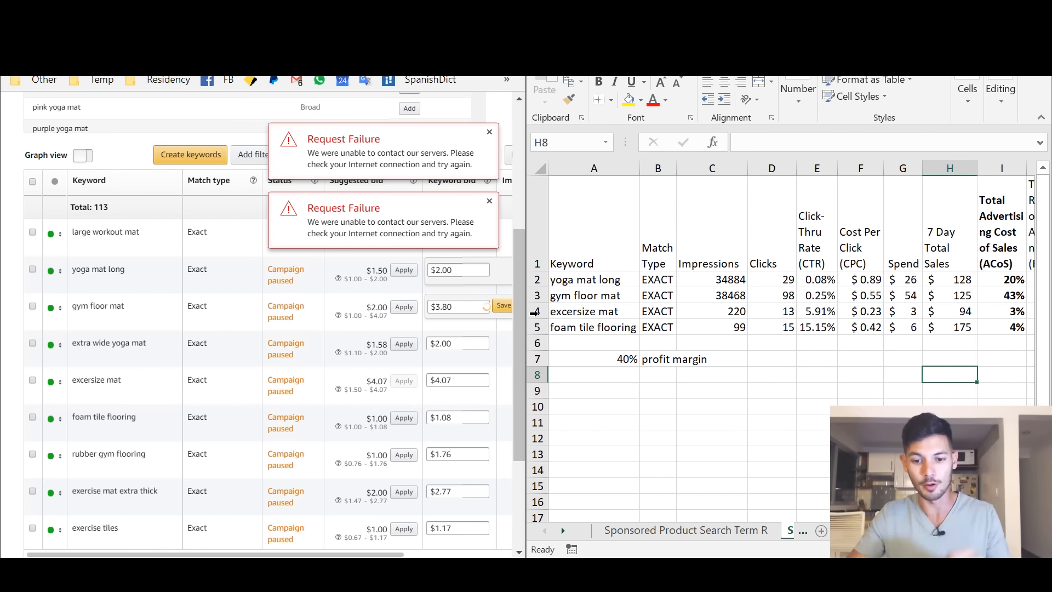
pyautogui.moveTo(537, 312); pyautogui.dragTo(540, 324)
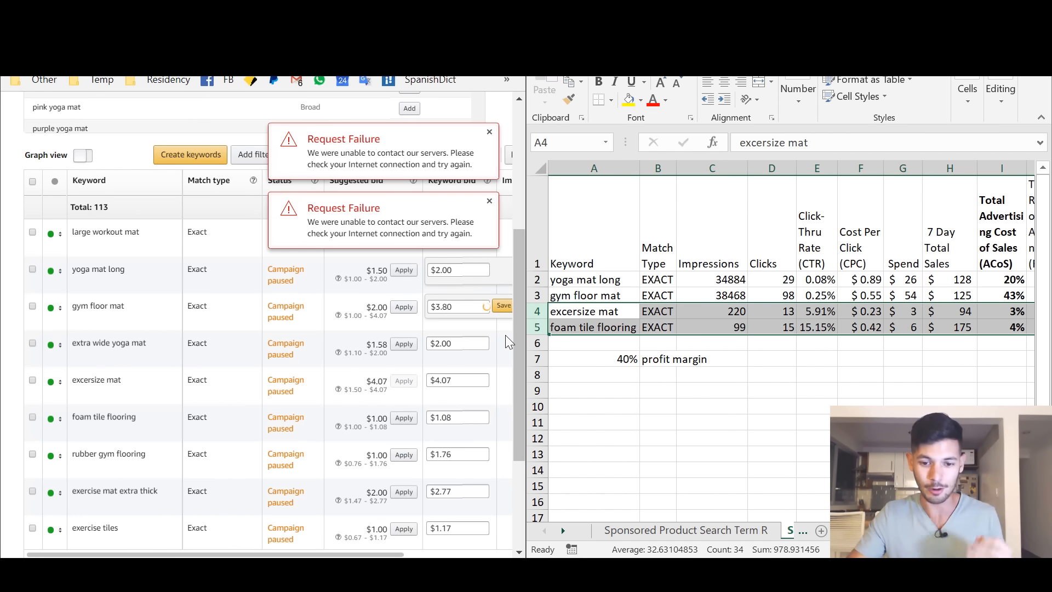
# Step: Set the keyword bid for excersize mat to $8.00 in the Seller Central keyword list
pyautogui.moveTo(518, 342)
pyautogui.mouseDown()
pyautogui.moveTo(517, 373)
pyautogui.moveTo(516, 356)
pyautogui.mouseUp()
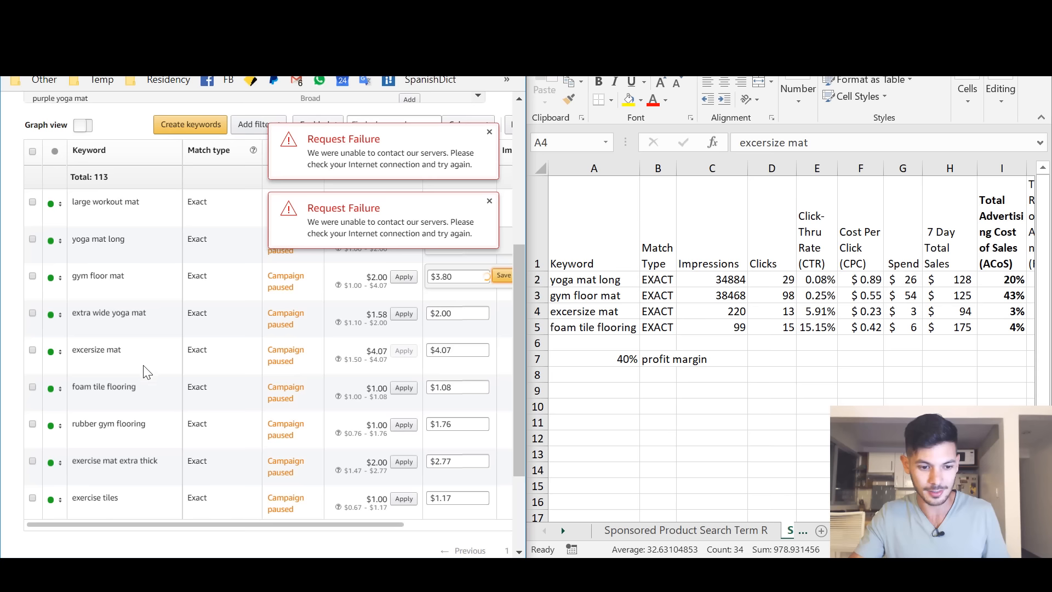
pyautogui.click(442, 352)
pyautogui.moveTo(447, 353); pyautogui.dragTo(421, 355)
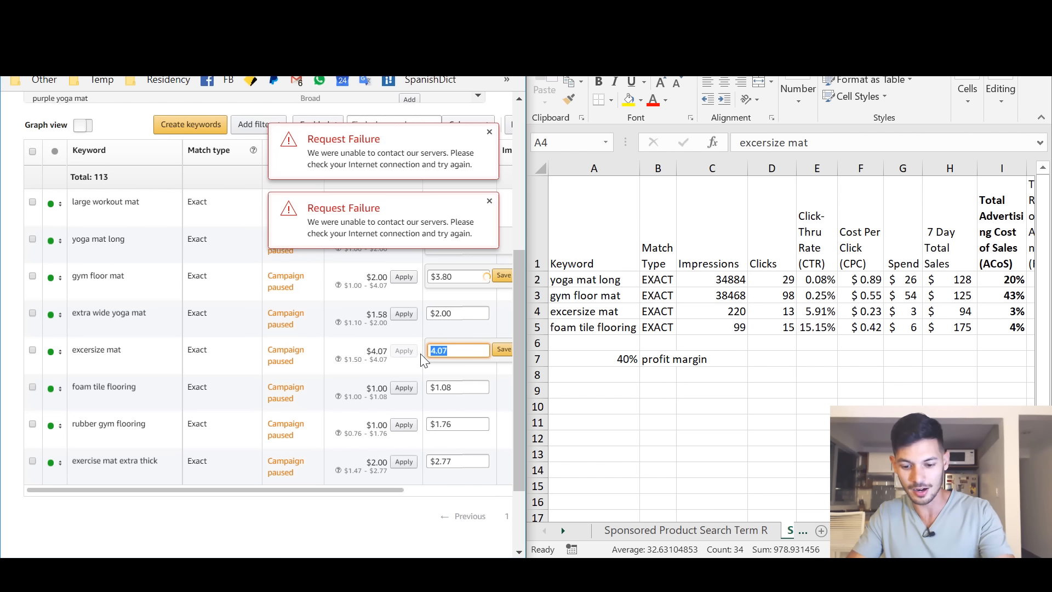
pyautogui.click(501, 351)
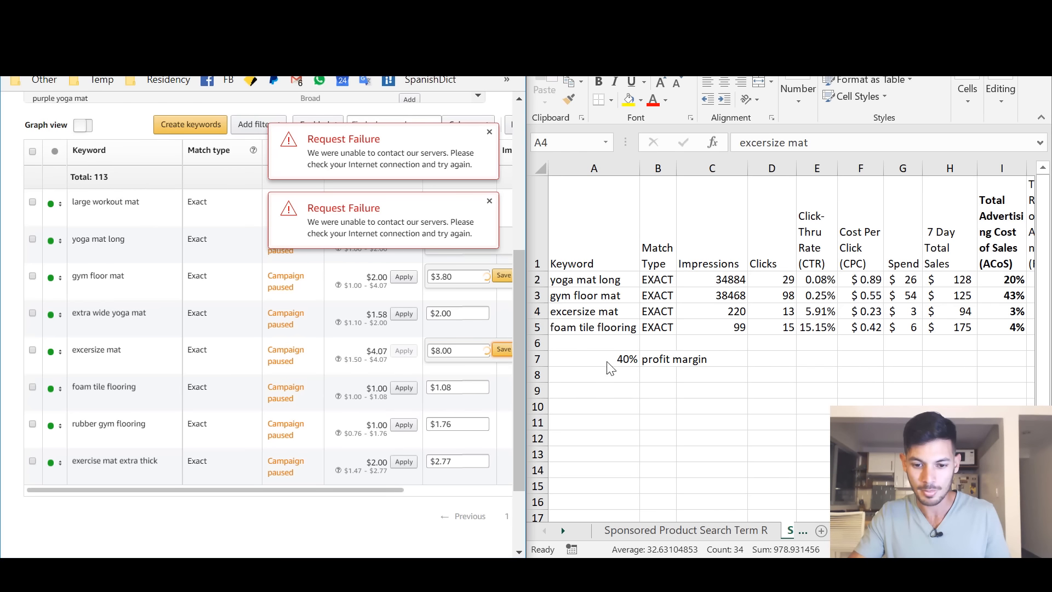
# Step: Select the foam tile flooring row in Excel and set that keyword's bid to $2.00 in Seller Central
pyautogui.moveTo(536, 311); pyautogui.dragTo(539, 327)
pyautogui.click(538, 327)
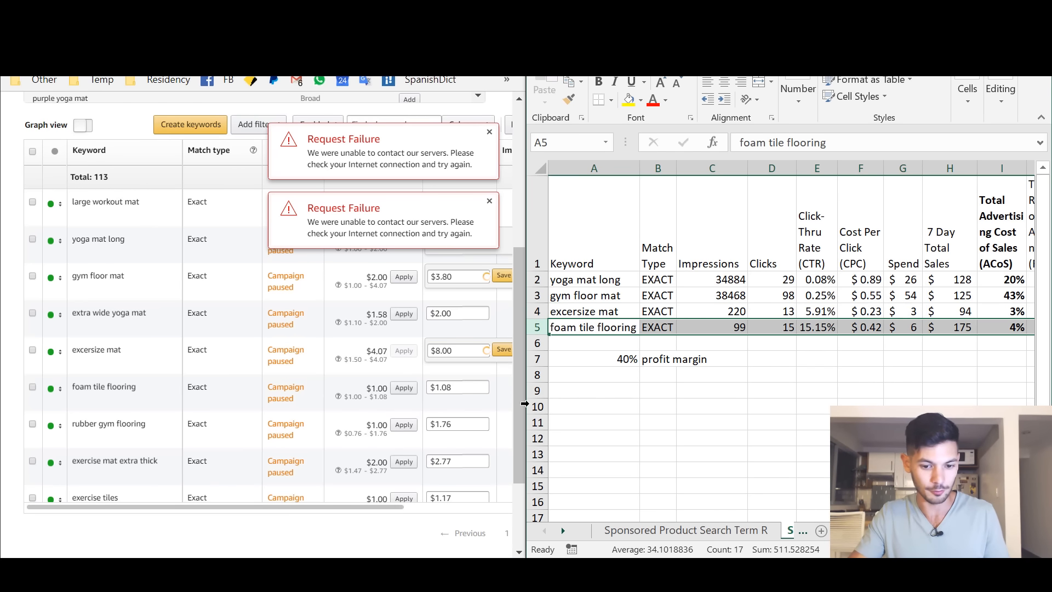
pyautogui.click(462, 390)
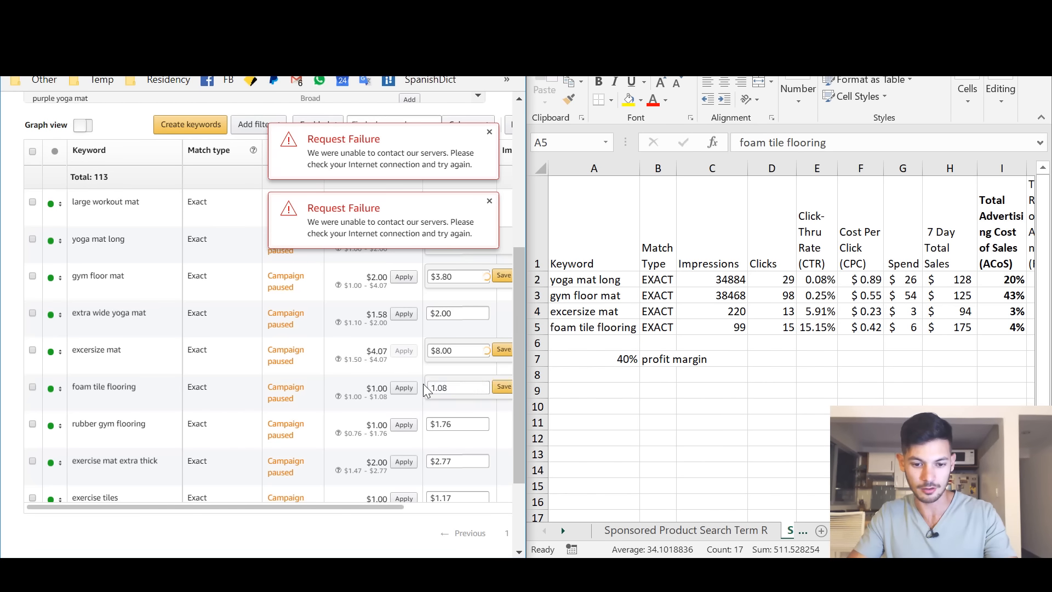
pyautogui.doubleClick(444, 389)
pyautogui.write('2')
pyautogui.click(502, 387)
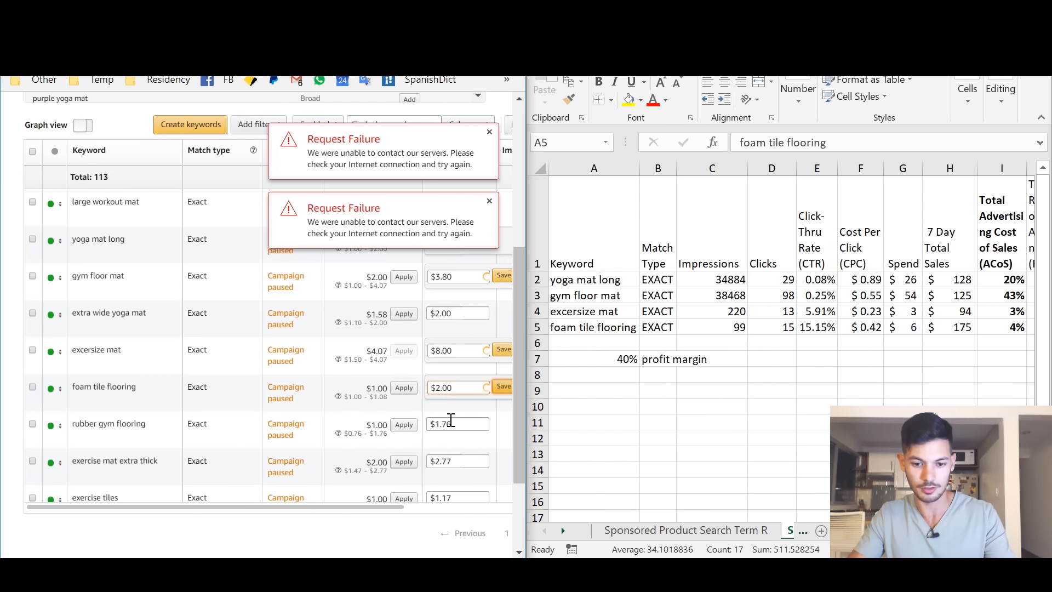